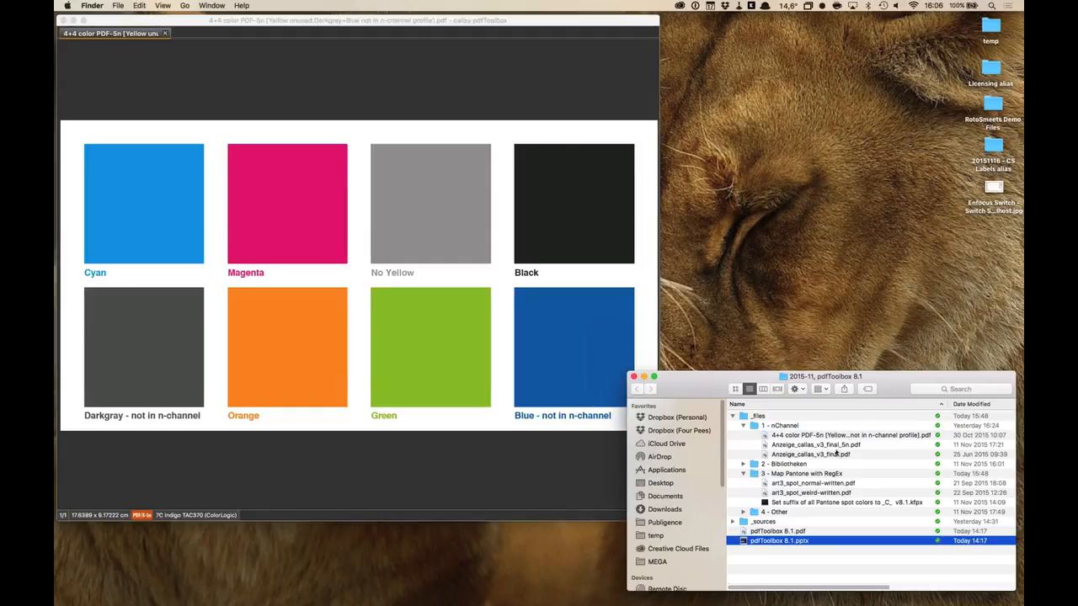
# - Open Anzeige_callas_v3_final.pdf and run the profile "Convert to PDF/X-5n (7C Indigo TAC370 (ColorLogic))" on it with fixes applied
pyautogui.moveTo(839, 456); pyautogui.dragTo(493, 140)
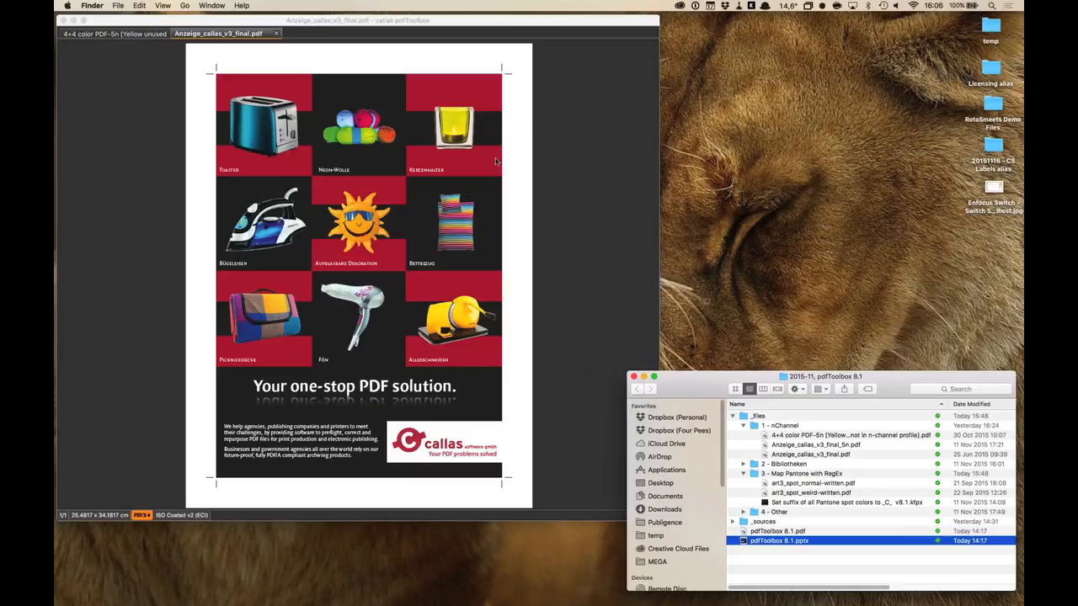
pyautogui.click(588, 200)
pyautogui.click(733, 436)
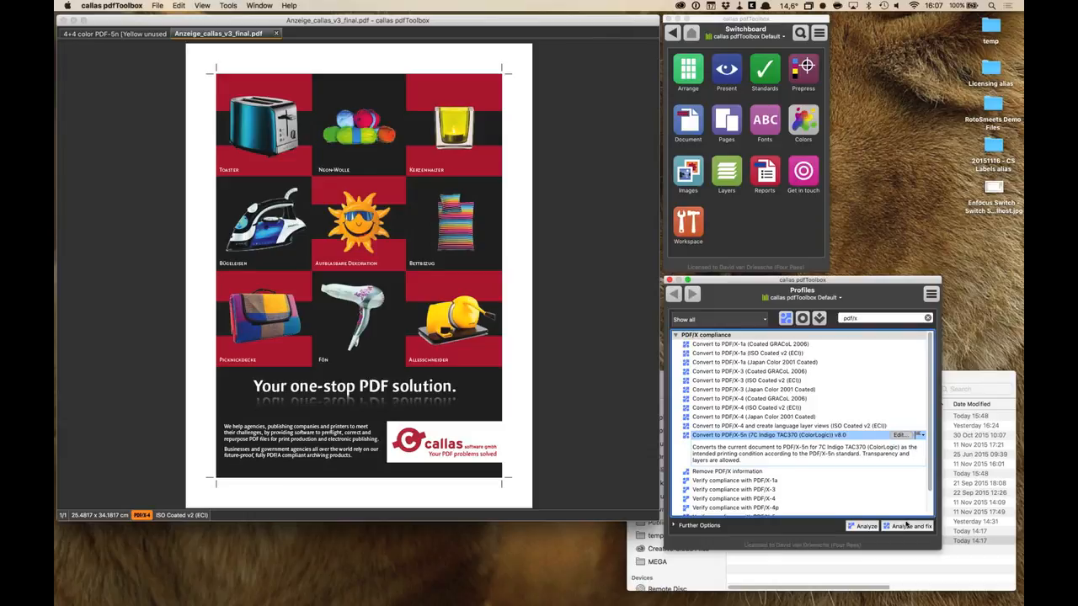
pyautogui.click(906, 525)
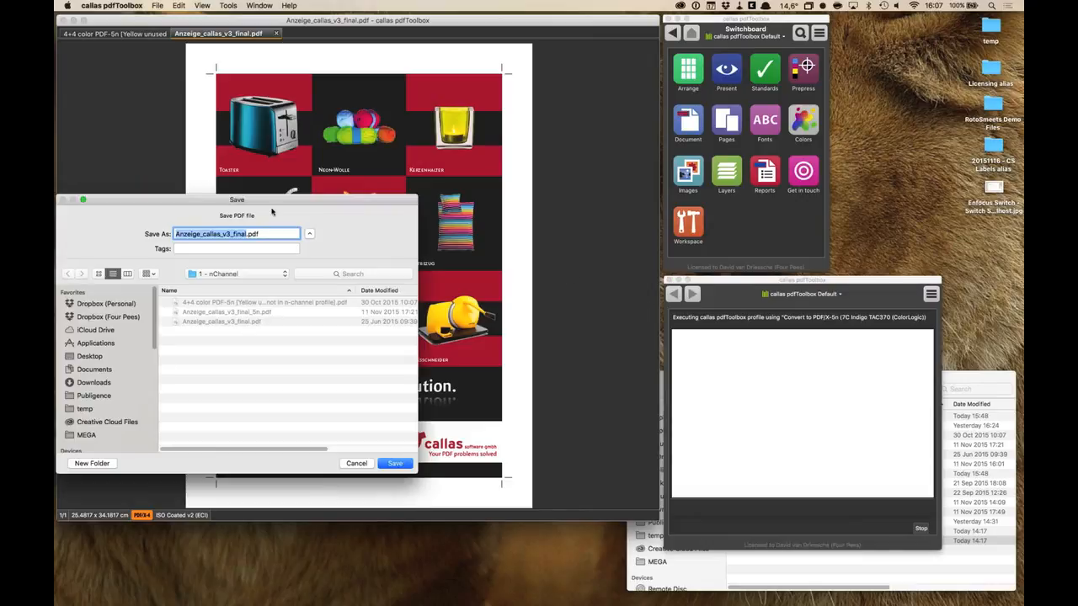
# - Save the converted PDF as "Anzeige_callas_v3_final - webinar.pdf" in the 1 - nChannel folder
pyautogui.press('Right')
pyautogui.write('- ')
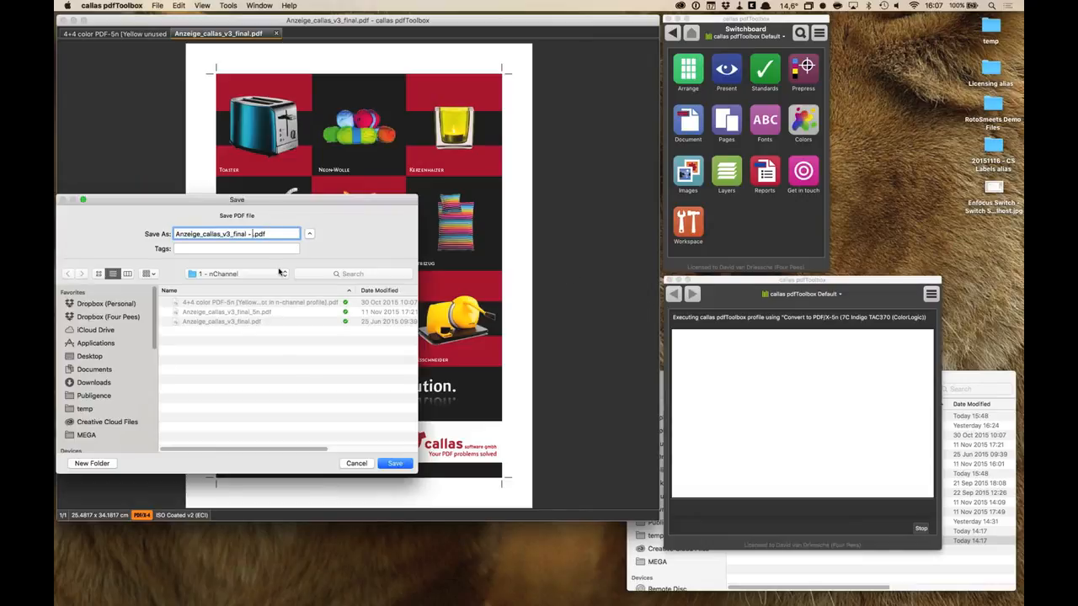
pyautogui.write('webinar')
pyautogui.press('Return')
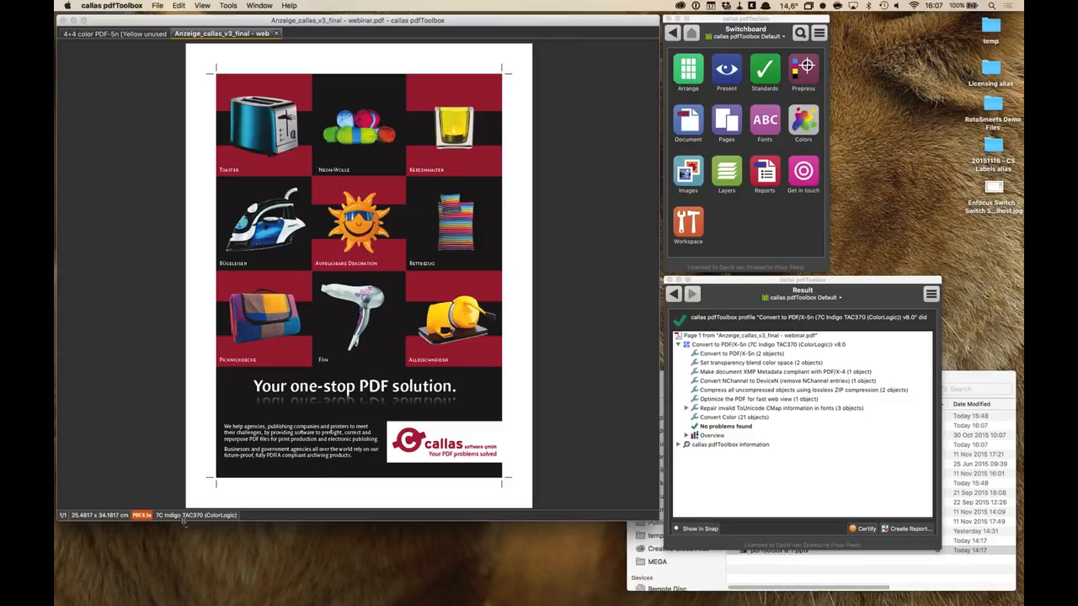
# - Close both open PDFs and reopen "Anzeige_callas_v3_final - webinar.pdf" from the 1 - nChannel folder
pyautogui.click(275, 33)
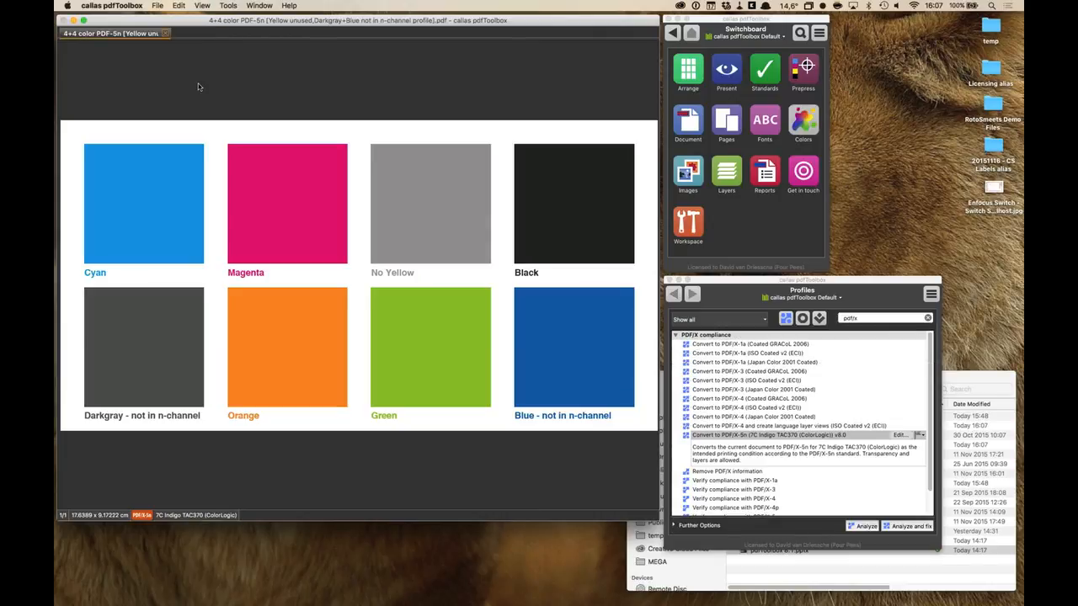
pyautogui.press('super+w')
pyautogui.click(964, 379)
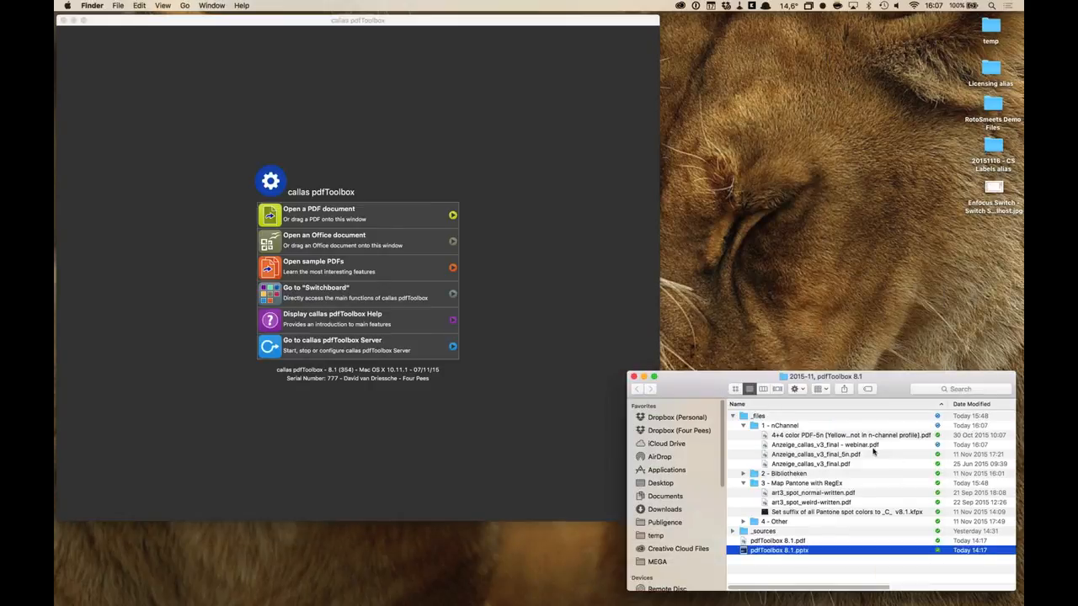
pyautogui.moveTo(871, 447); pyautogui.dragTo(316, 100)
pyautogui.click(243, 65)
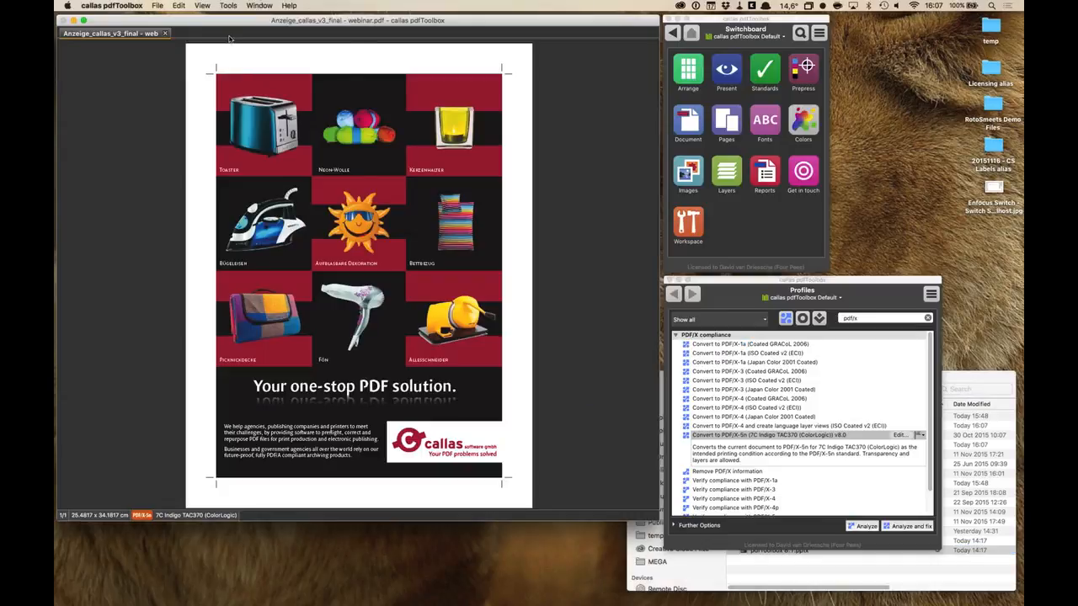
# - Examine the webinar PDF's individual separations for Cyan, Green and Orange, and leave the visualization
pyautogui.click(228, 5)
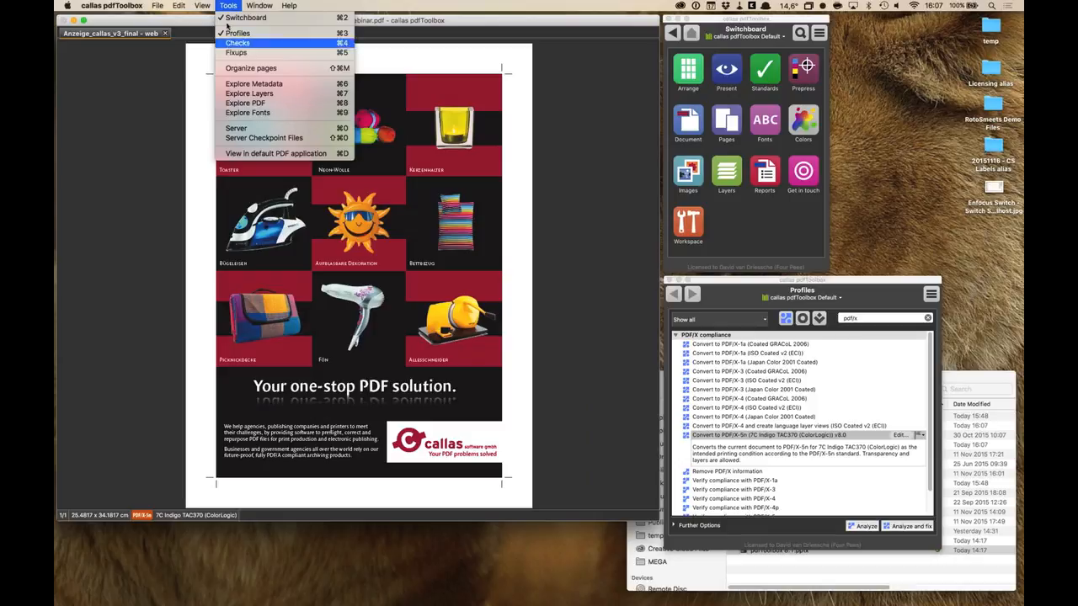
pyautogui.moveTo(205, 5)
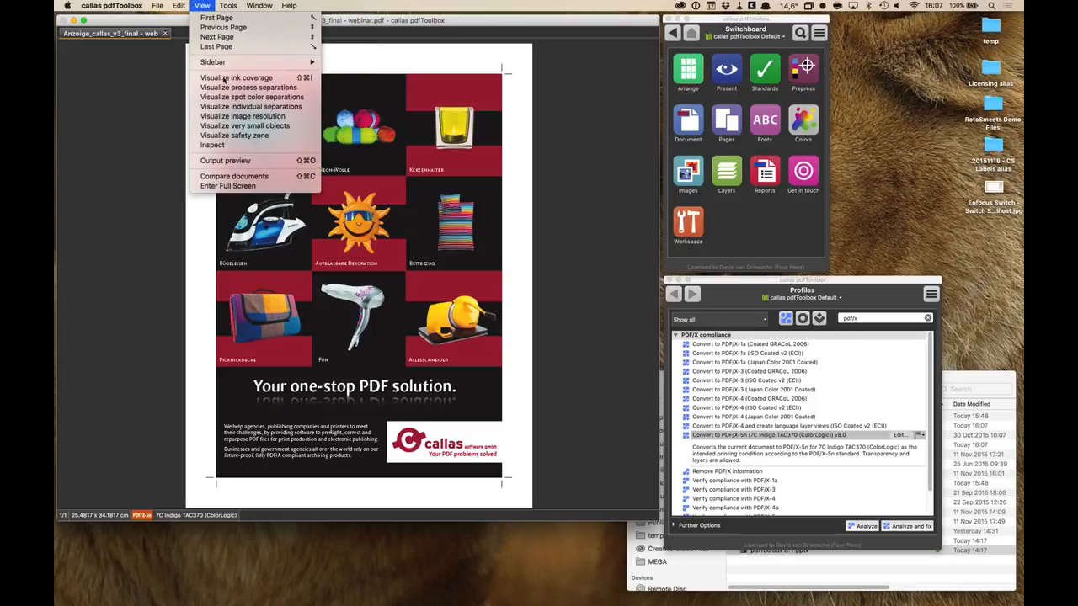
pyautogui.click(229, 106)
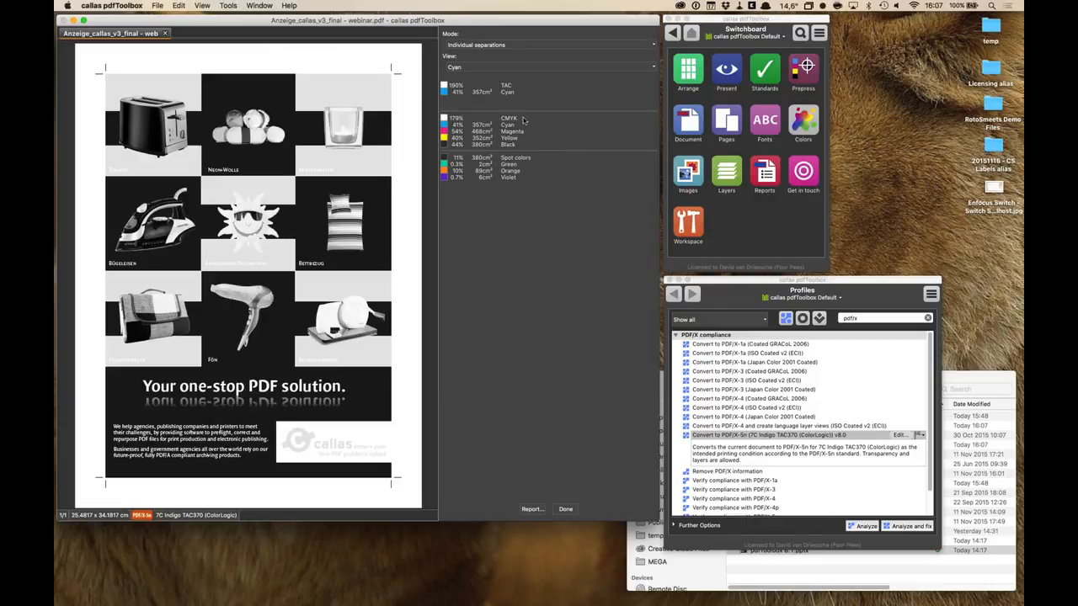
pyautogui.click(489, 70)
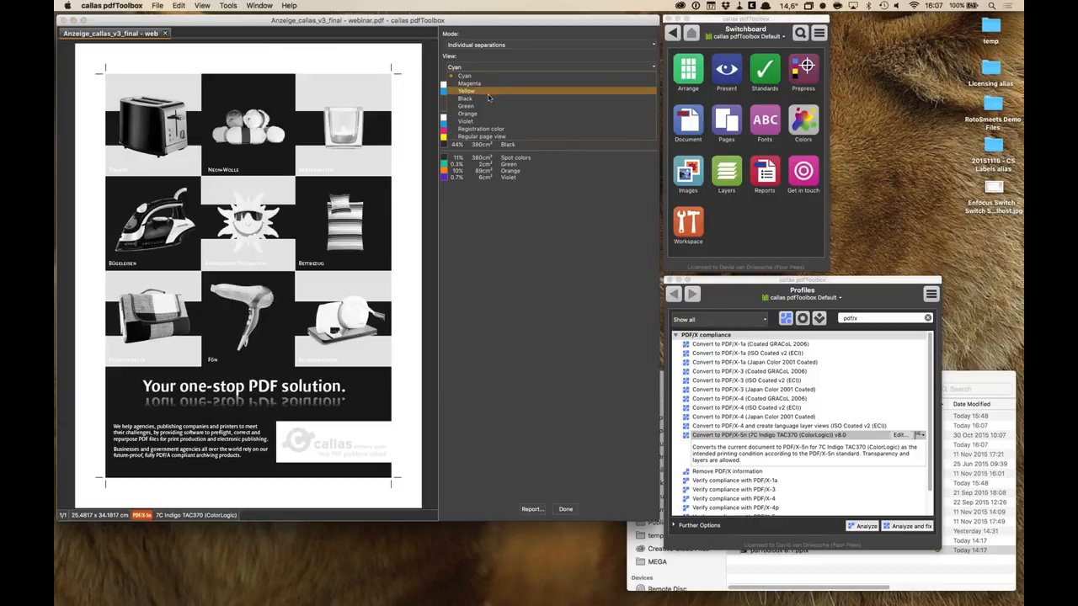
pyautogui.click(485, 108)
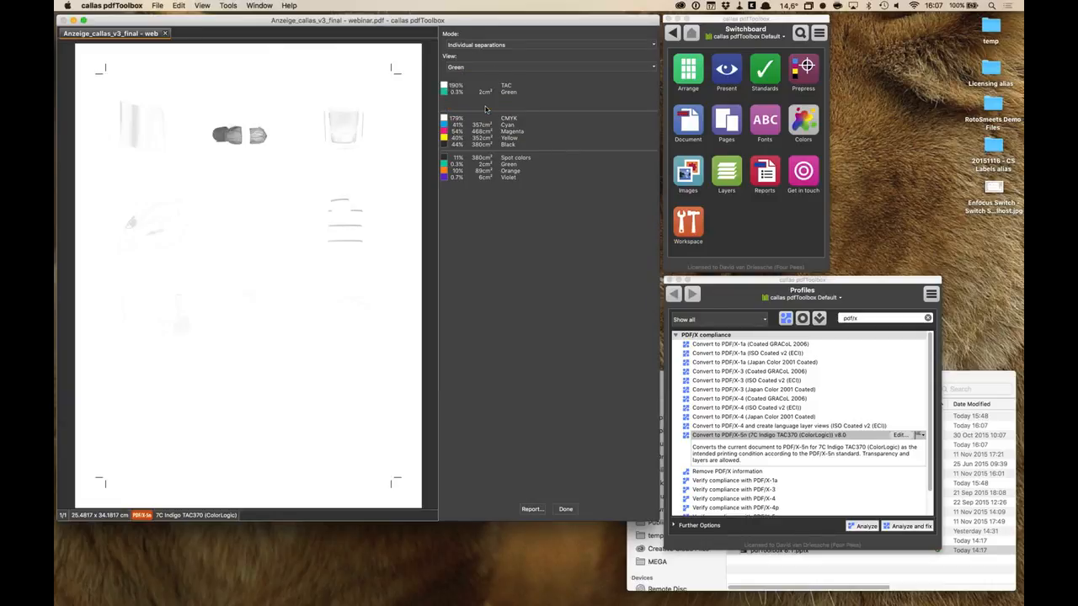
pyautogui.click(489, 68)
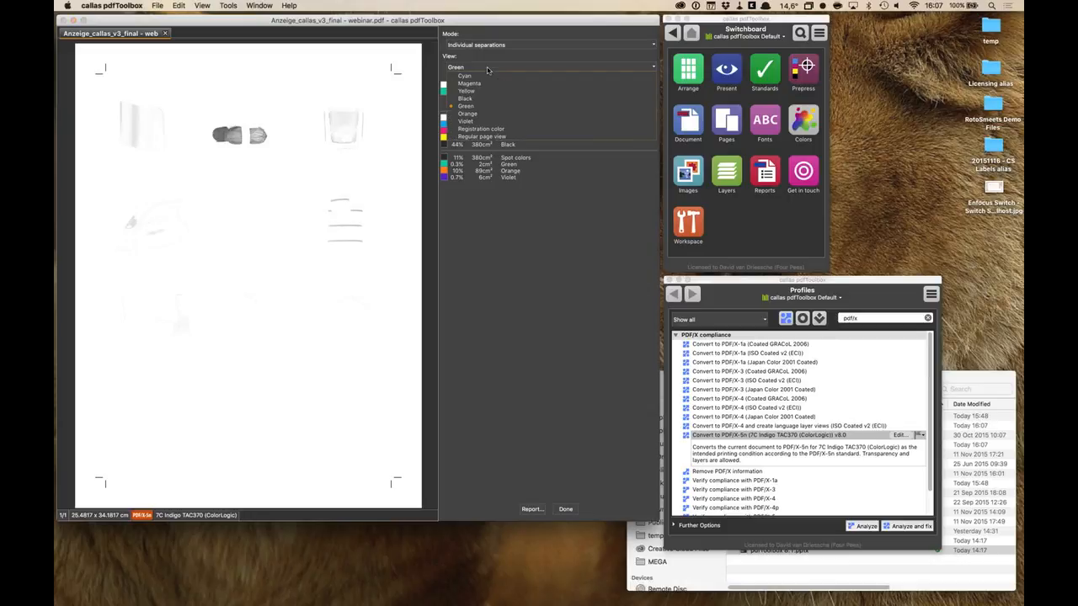
pyautogui.click(489, 113)
pyautogui.click(491, 68)
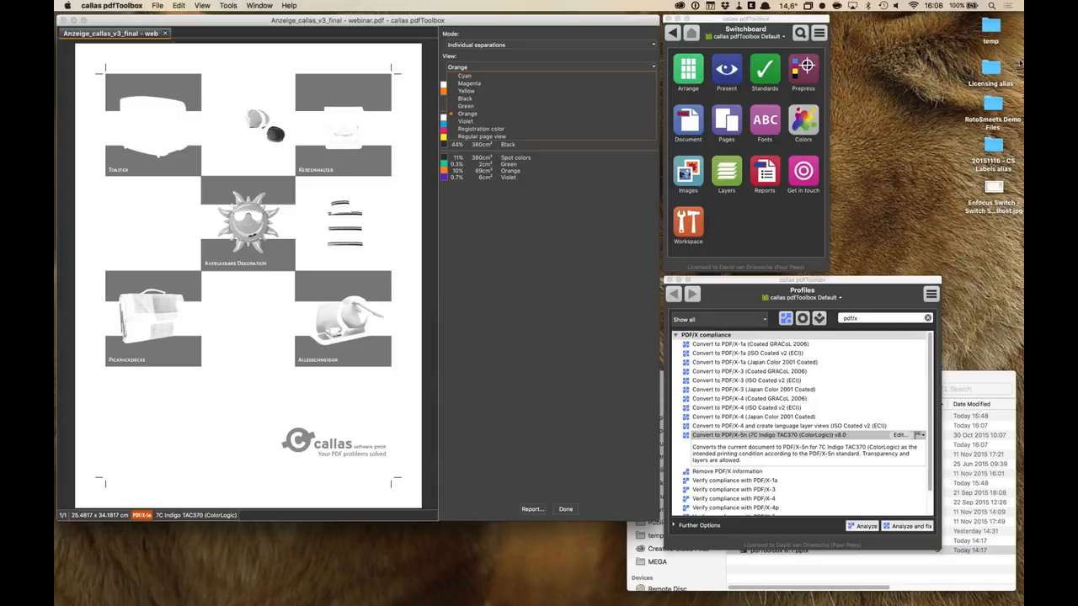
pyautogui.click(1015, 42)
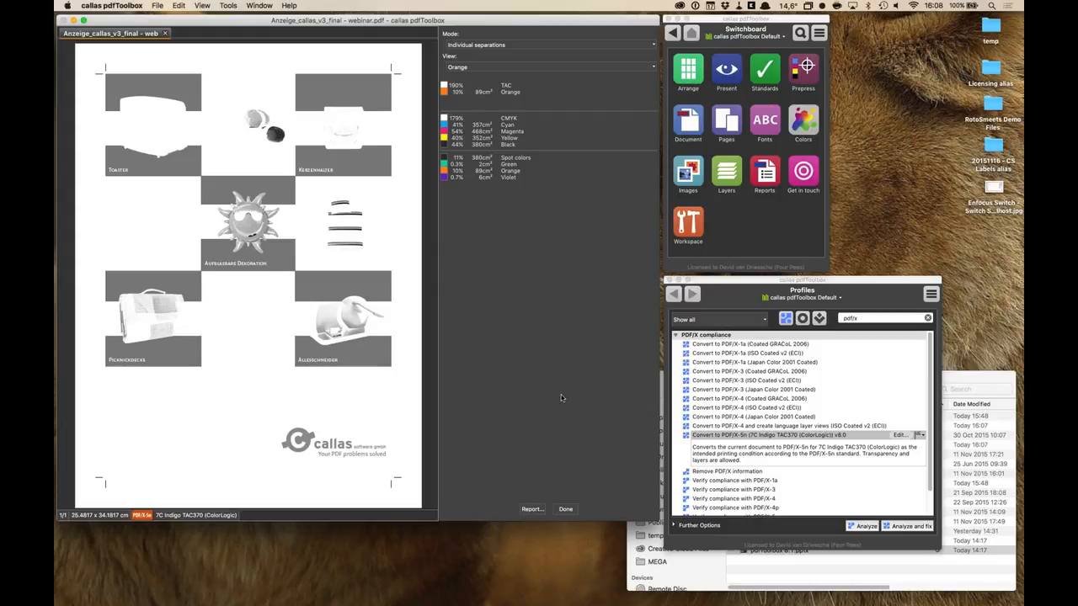
pyautogui.click(565, 509)
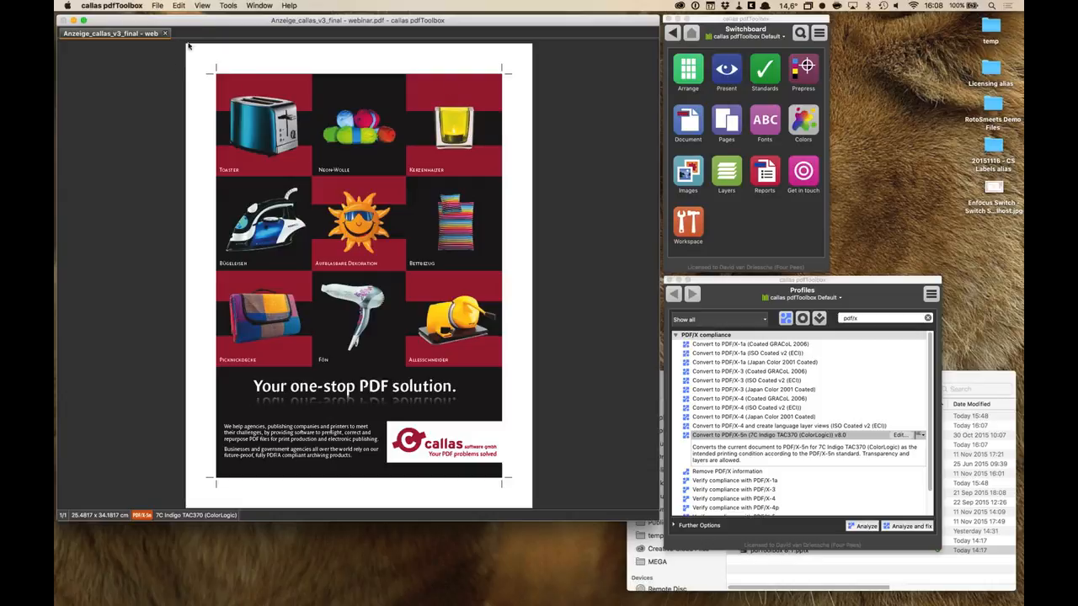
# - Compare the output preview using the GRACoL2006_Coated1v2.icc simulation profile with the 7C Indigo_TAC370_ColorLogic.icc output intent, and leave the preview
pyautogui.click(202, 6)
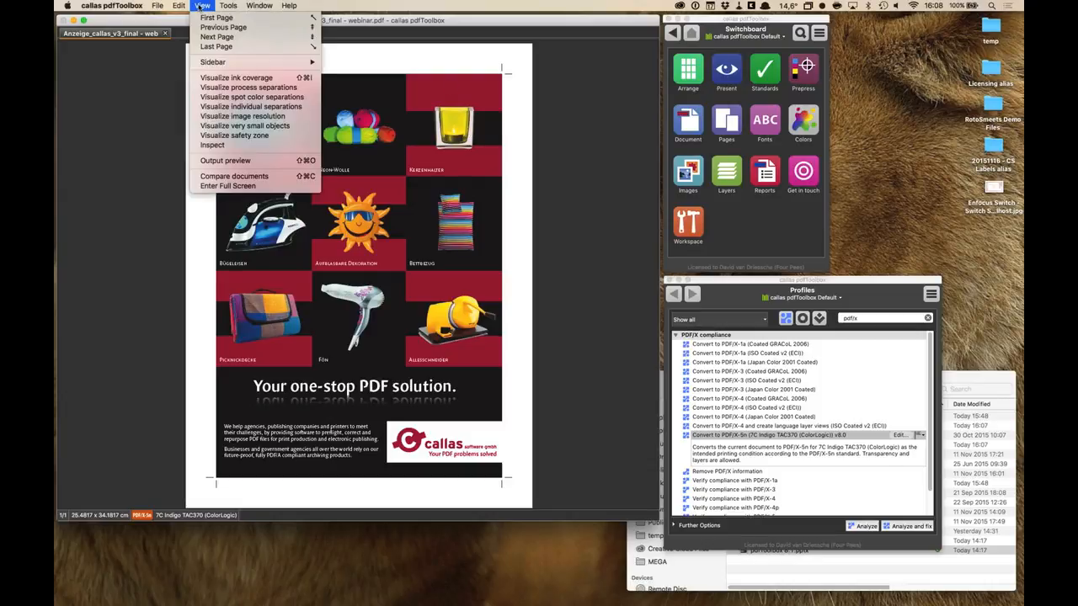
pyautogui.click(239, 173)
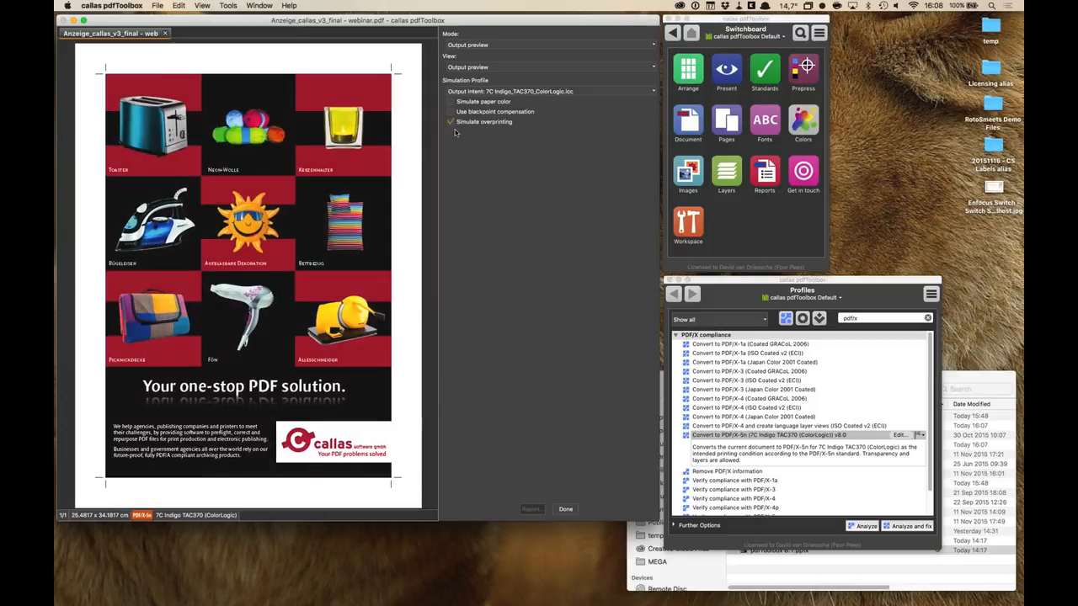
pyautogui.click(561, 92)
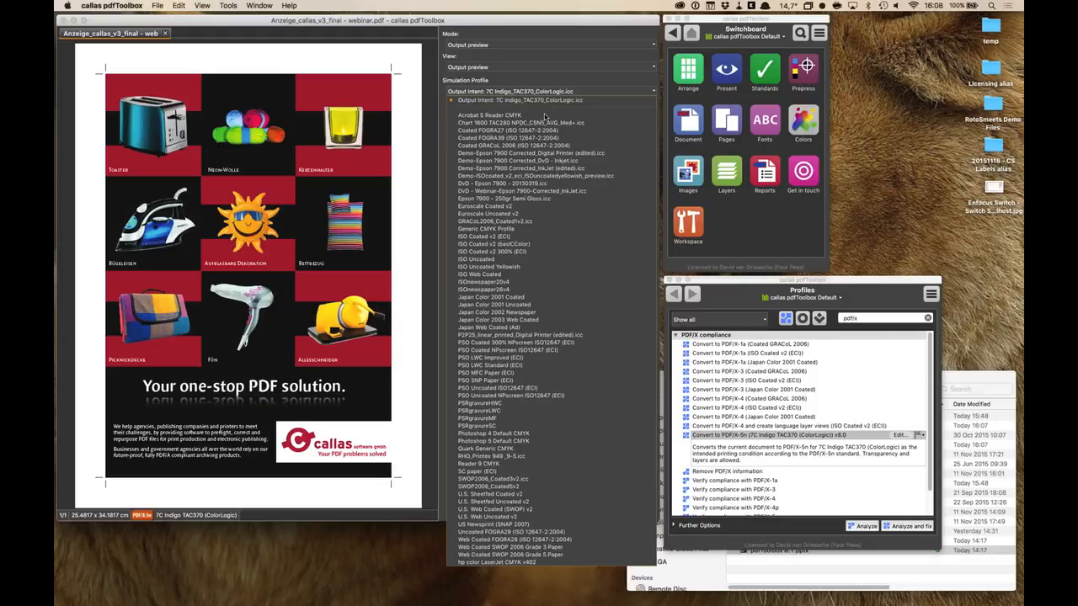
pyautogui.click(527, 222)
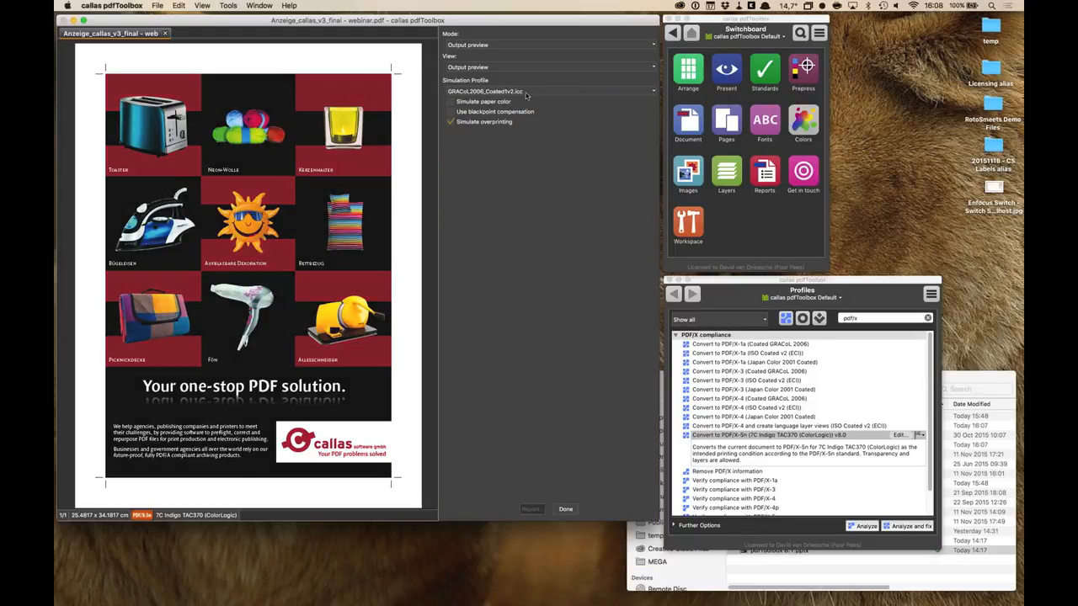
pyautogui.click(526, 93)
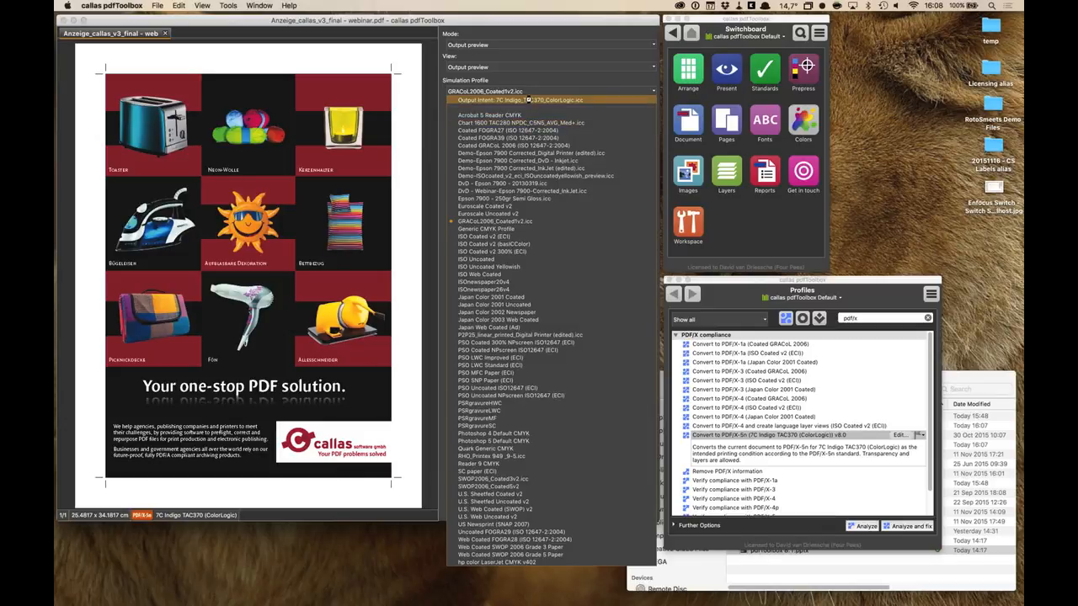
pyautogui.click(530, 101)
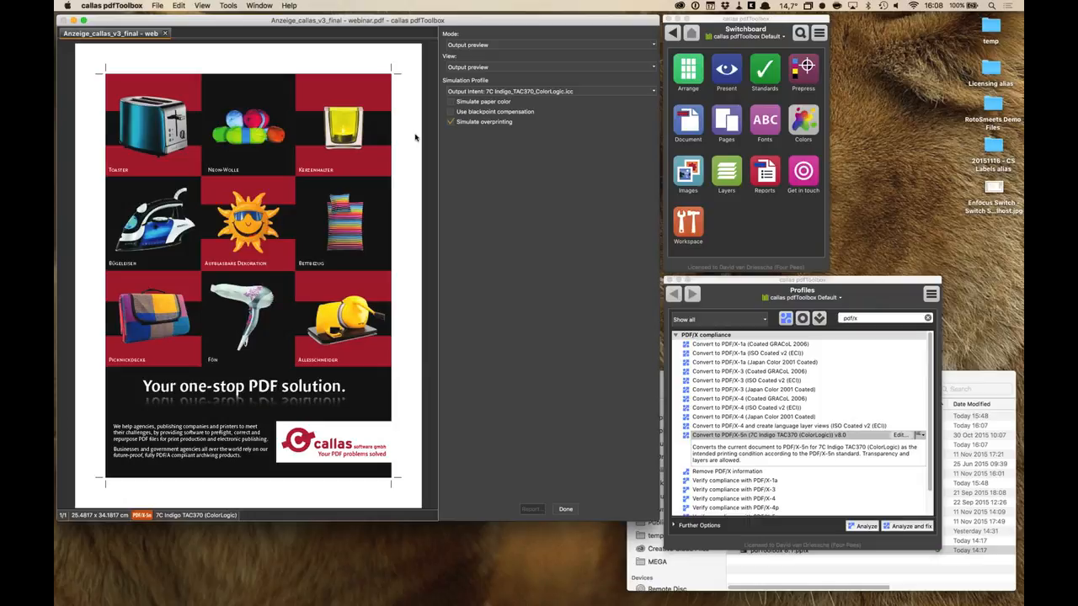
pyautogui.click(565, 508)
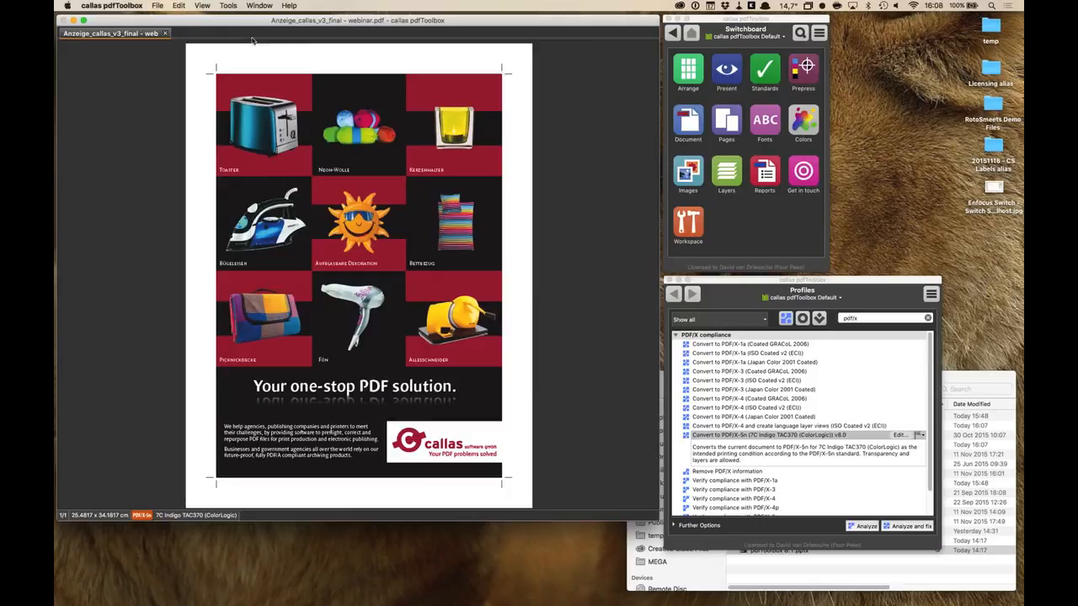
# - Close the webinar PDF and open the 4+4 color PDF-5n file from the 1 - nChannel folder
pyautogui.click(165, 33)
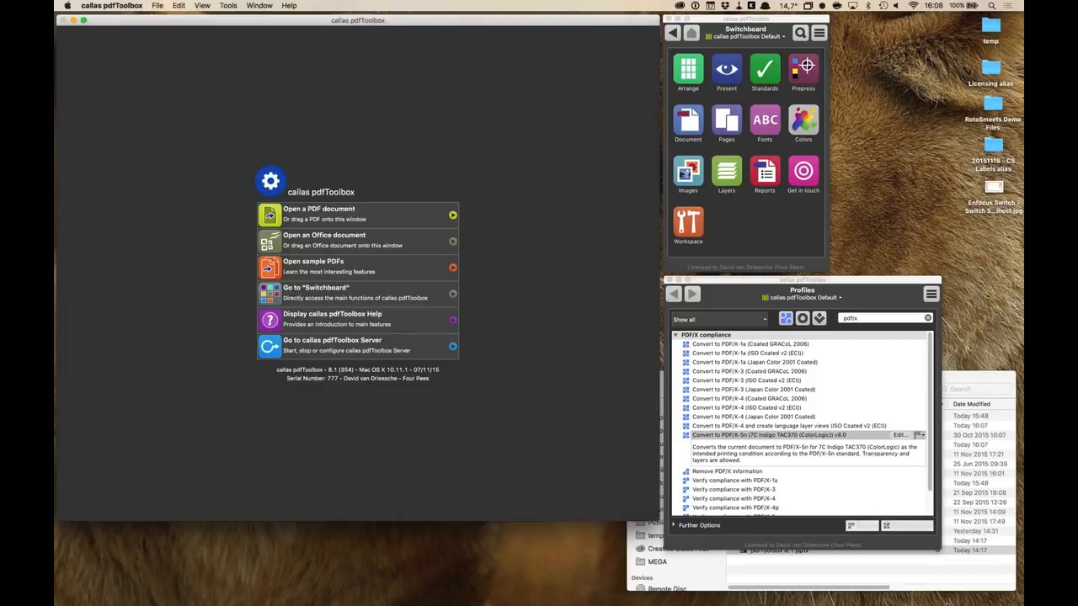
pyautogui.click(848, 584)
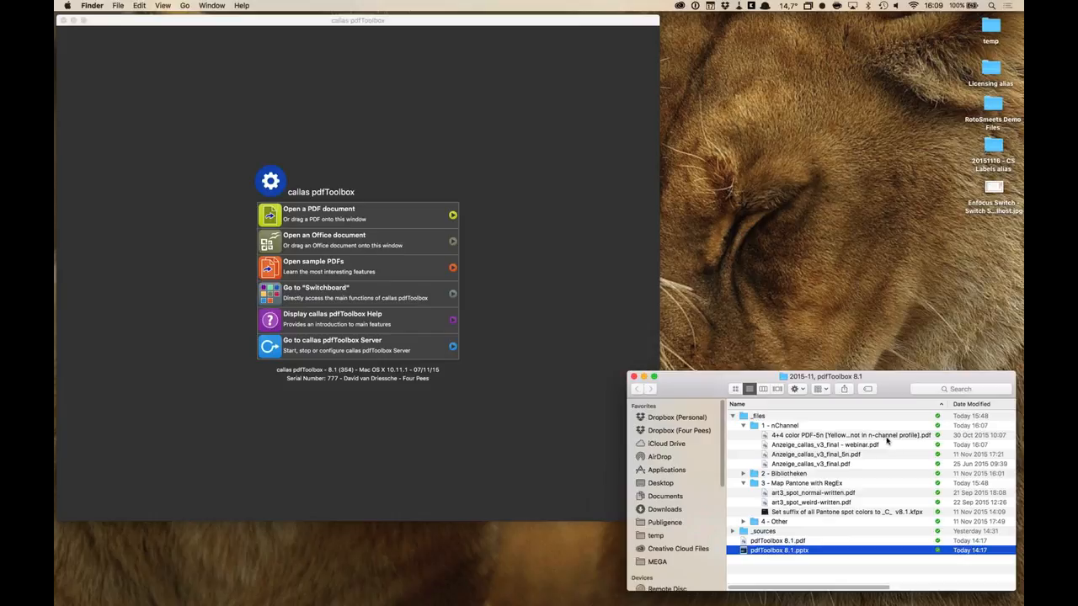
pyautogui.click(841, 466)
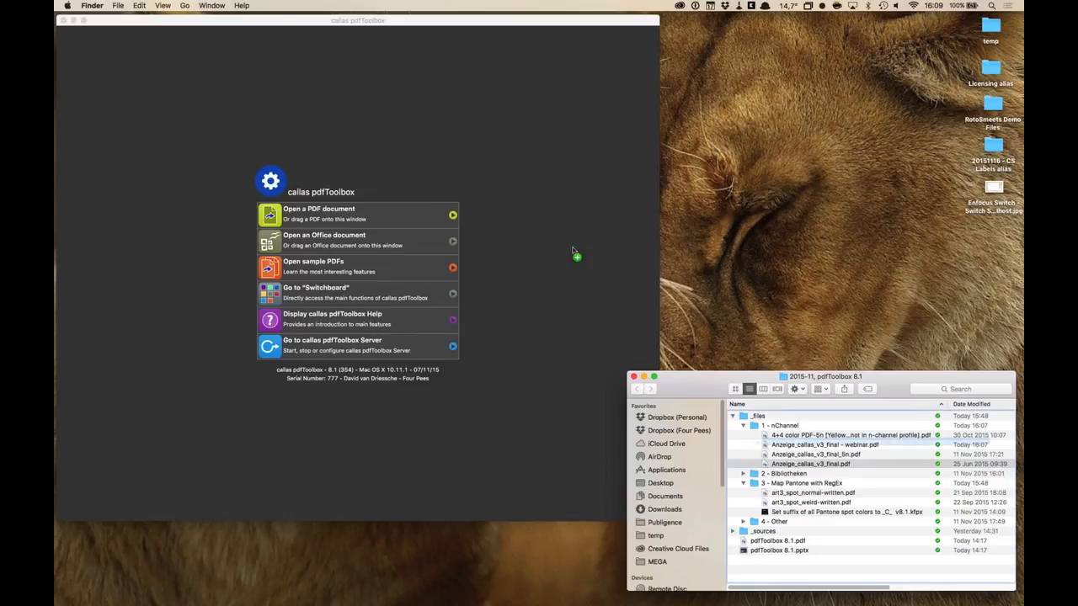
pyautogui.click(483, 74)
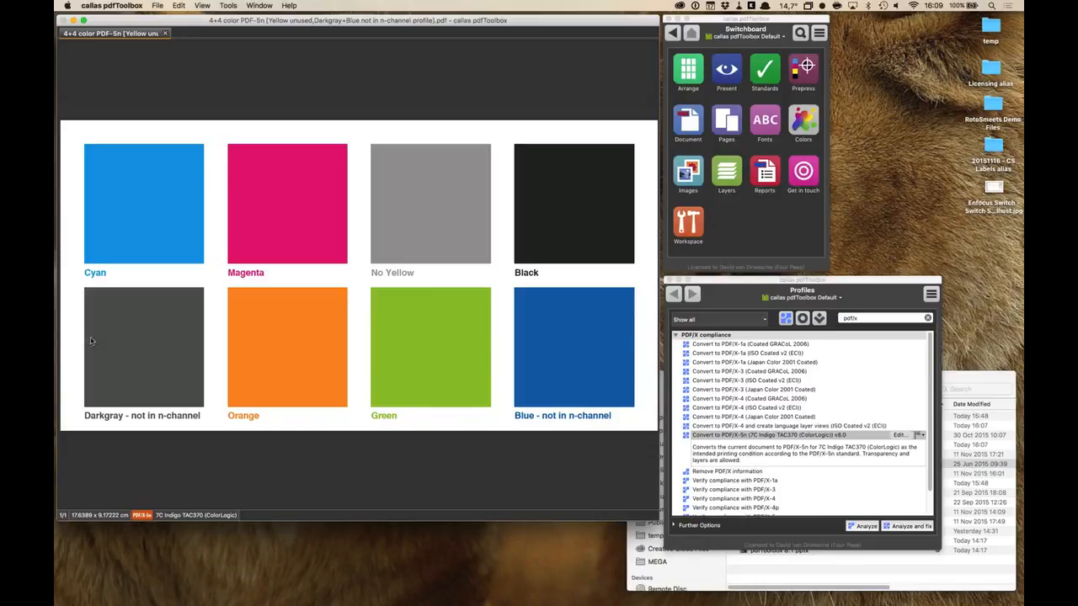
# - Examine the 4+4 color PDF's individual separations for Cyan, Orange, Green and Blue, and leave the visualization
pyautogui.click(224, 6)
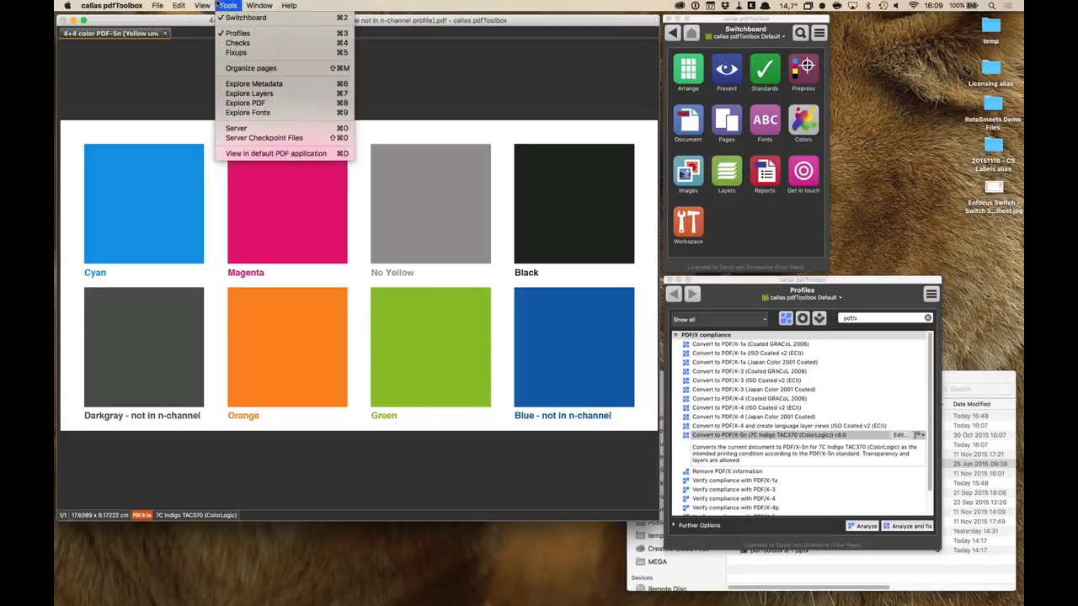
pyautogui.moveTo(204, 5)
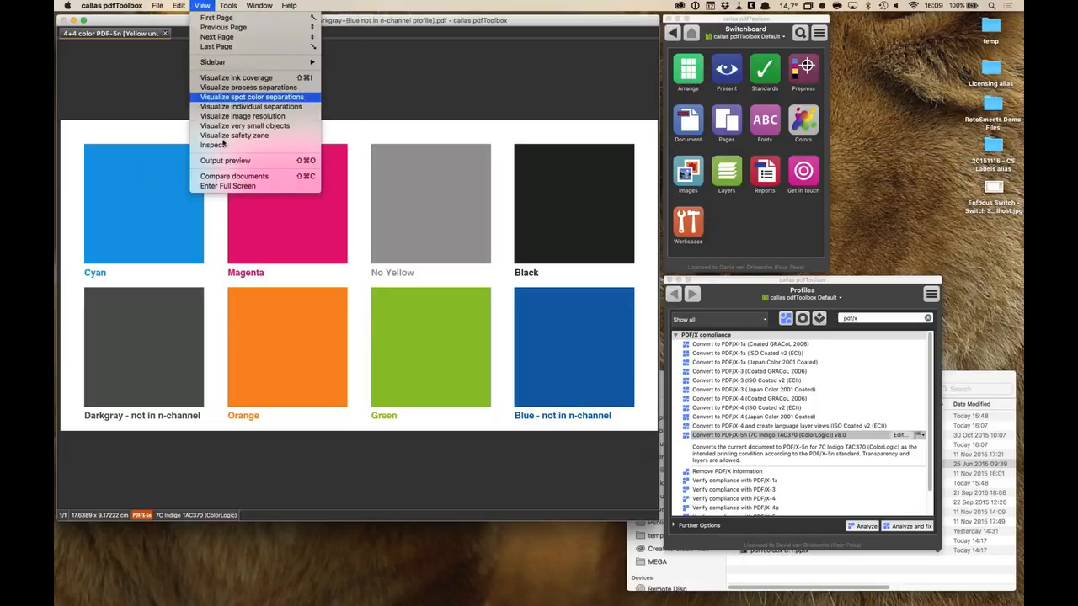
pyautogui.click(244, 106)
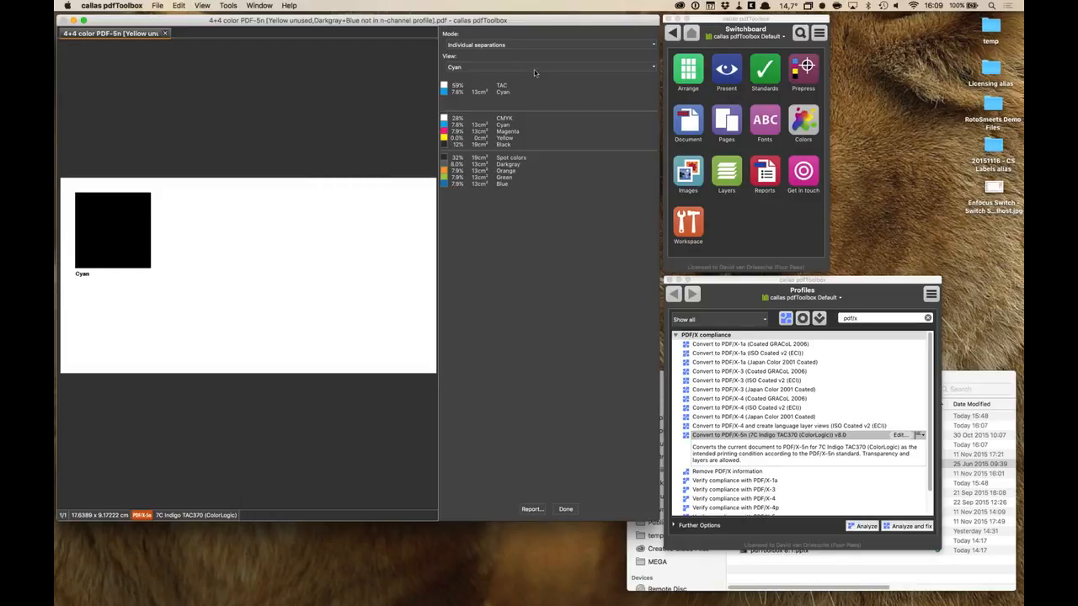
pyautogui.click(496, 70)
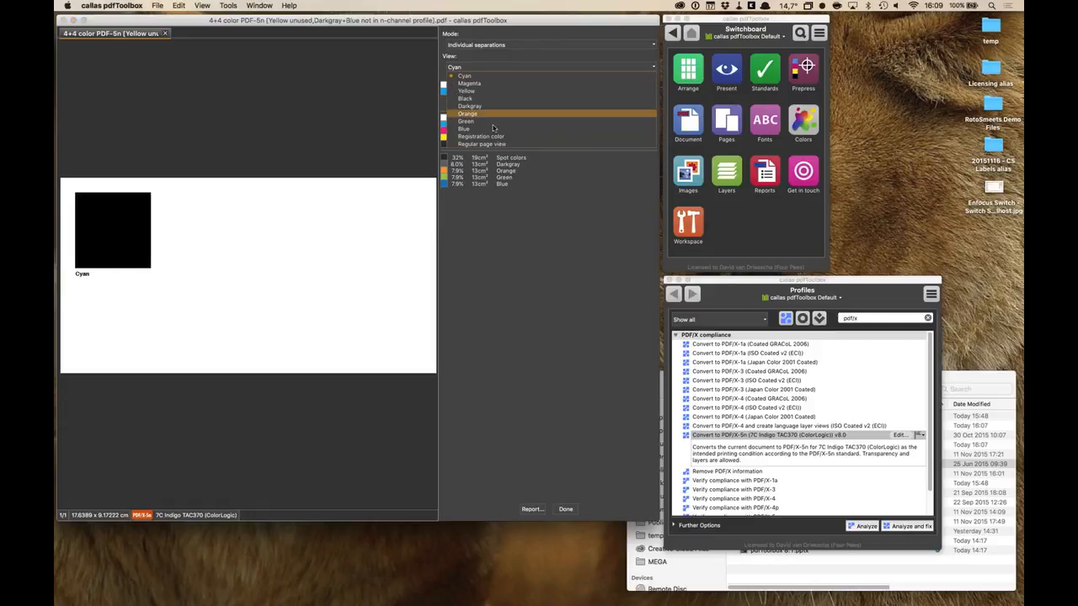
pyautogui.click(492, 118)
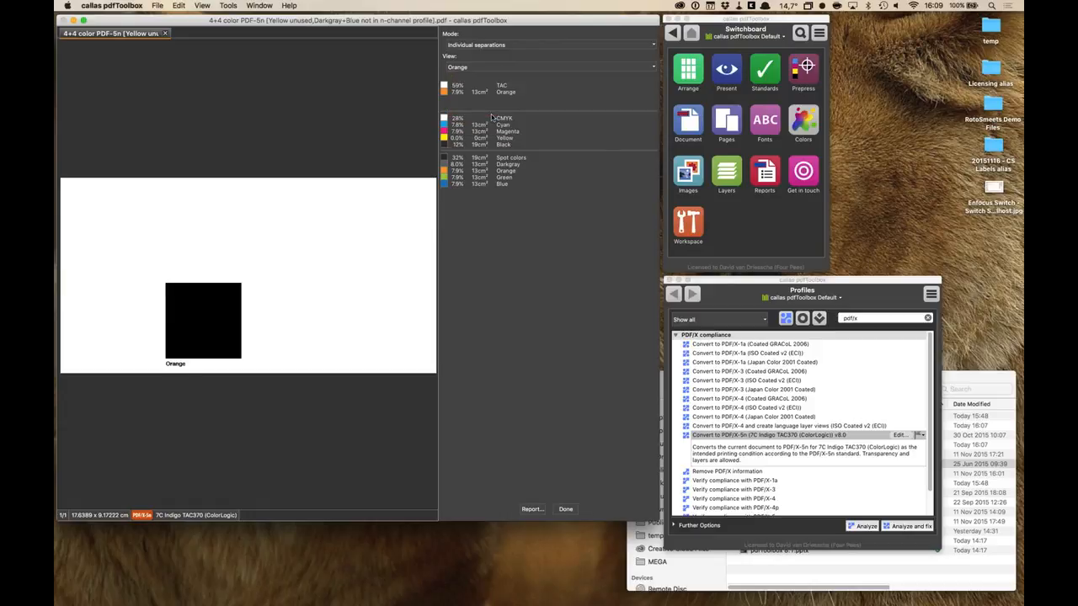
pyautogui.click(497, 71)
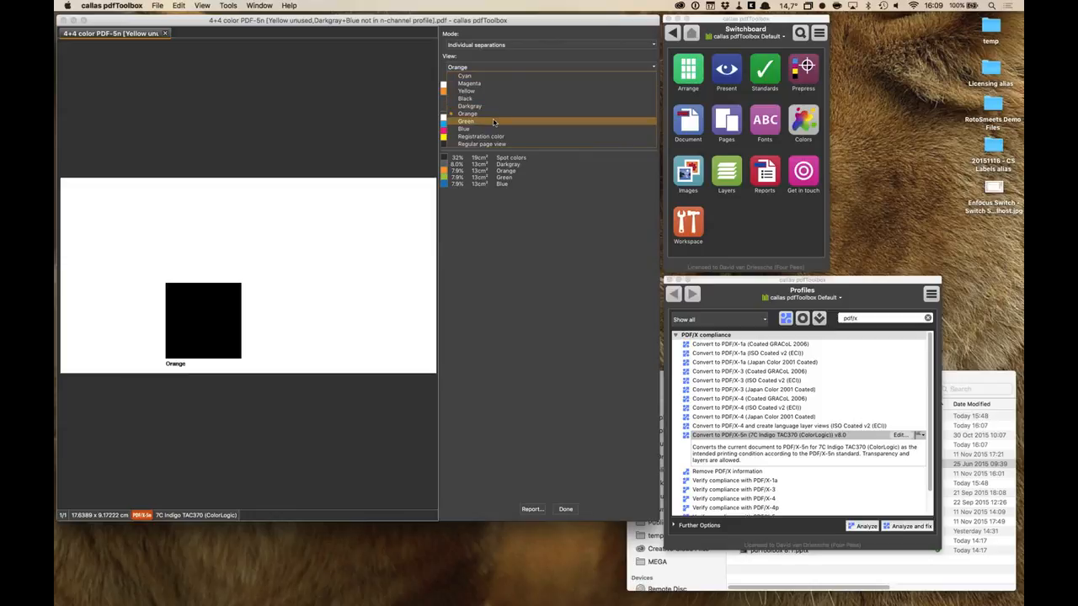
pyautogui.click(494, 123)
pyautogui.click(498, 71)
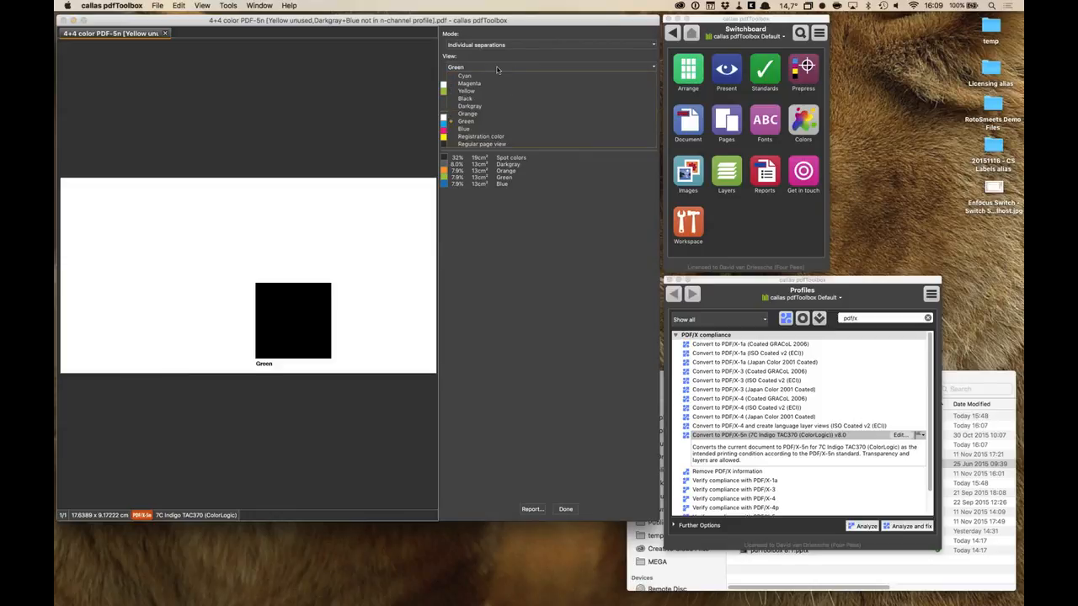
pyautogui.click(495, 129)
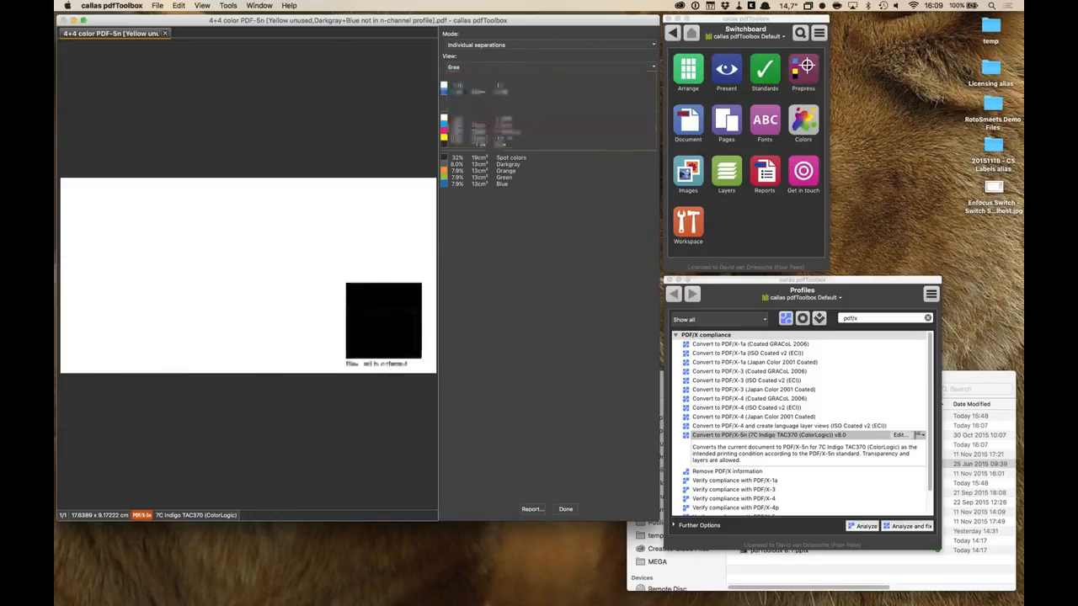
pyautogui.click(565, 510)
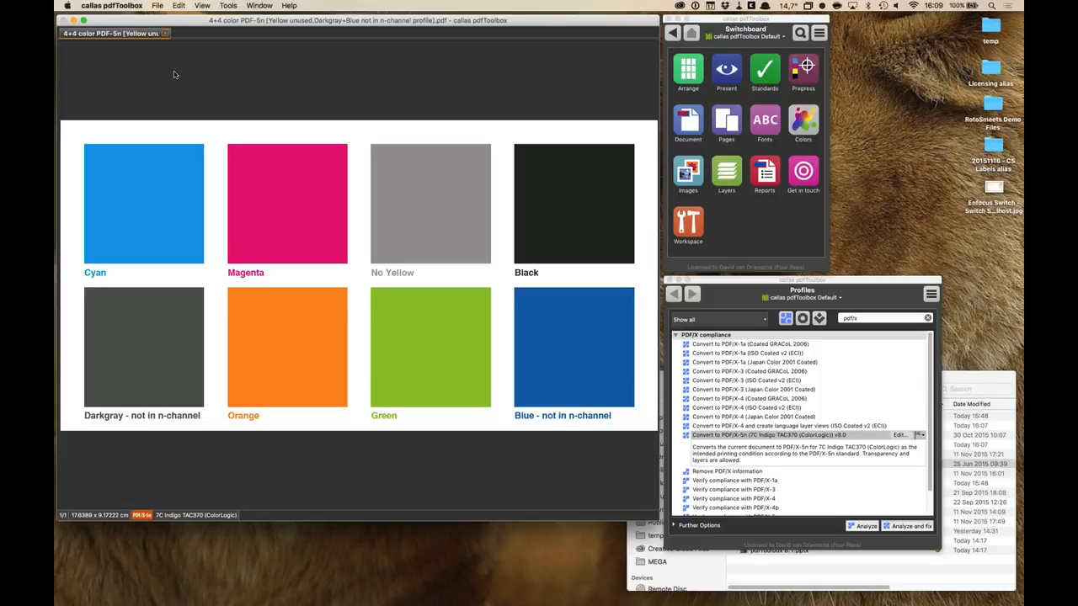
# - Close the 4+4 color PDF, switch to PowerPoint and show the "Global spot color changes" slide
pyautogui.press('super+w')
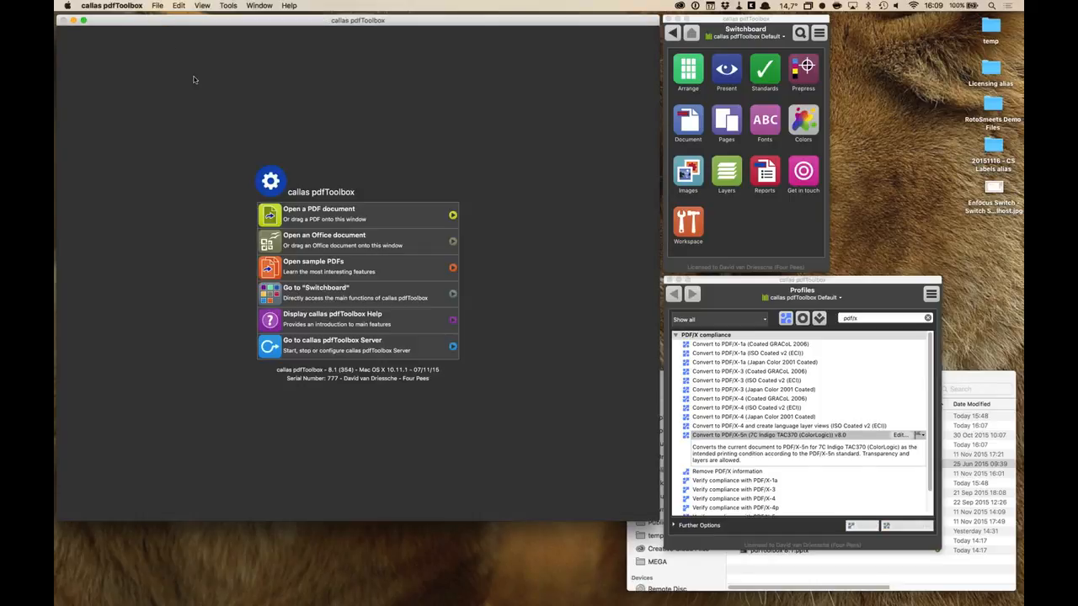
pyautogui.press('super+h')
pyautogui.press('super+Tab')
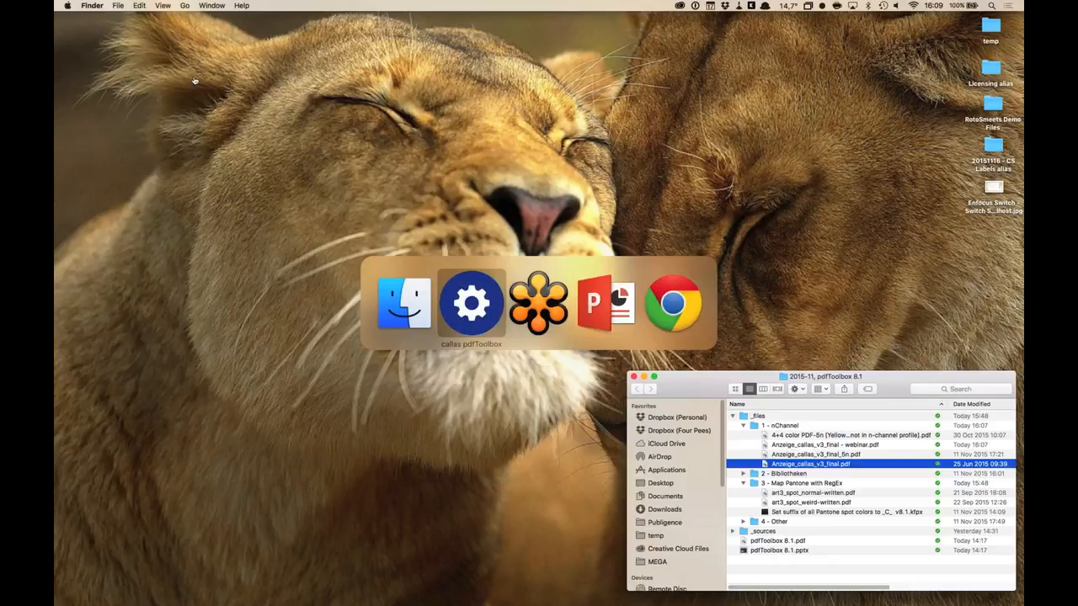
pyautogui.press('super+Tab')
pyautogui.press('super+Tab')
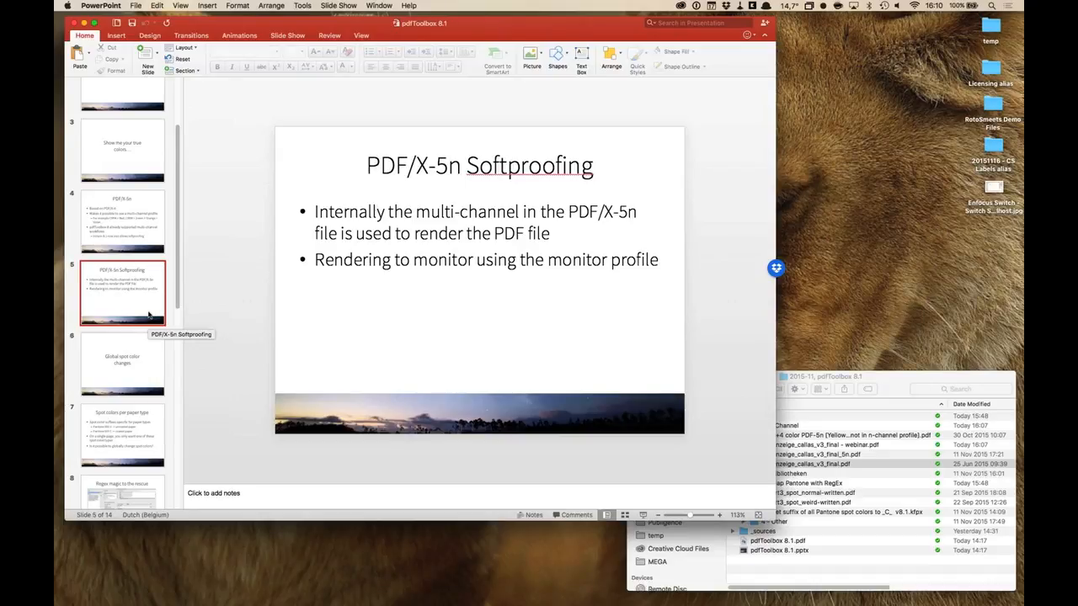
pyautogui.click(149, 355)
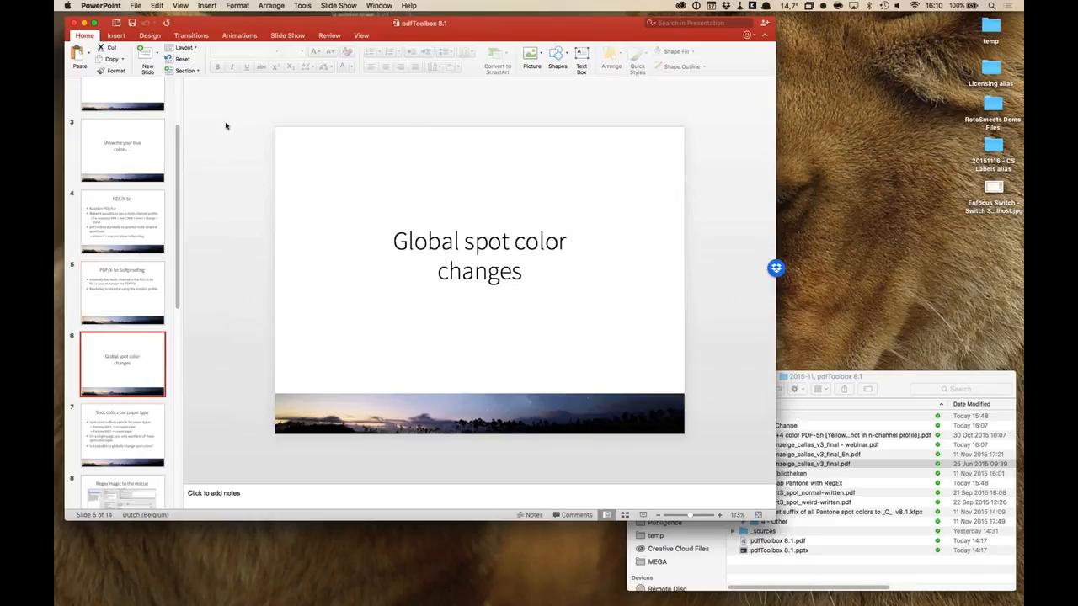
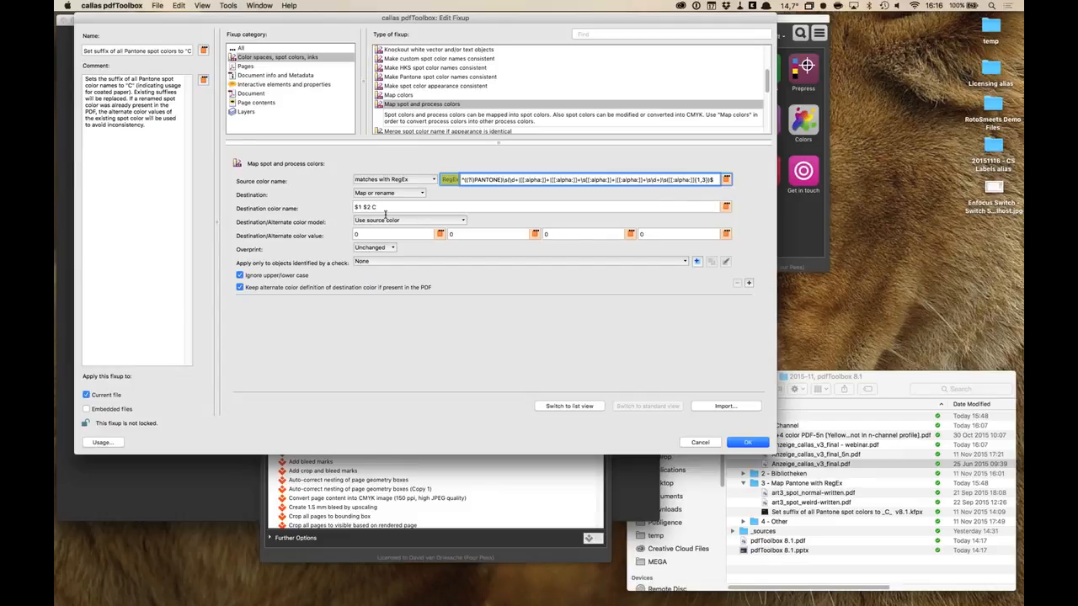
# - Examine the $1 reference in the Pantone suffix fixup's destination color name, and leave the fixup editor without saving
pyautogui.moveTo(354, 208); pyautogui.dragTo(361, 208)
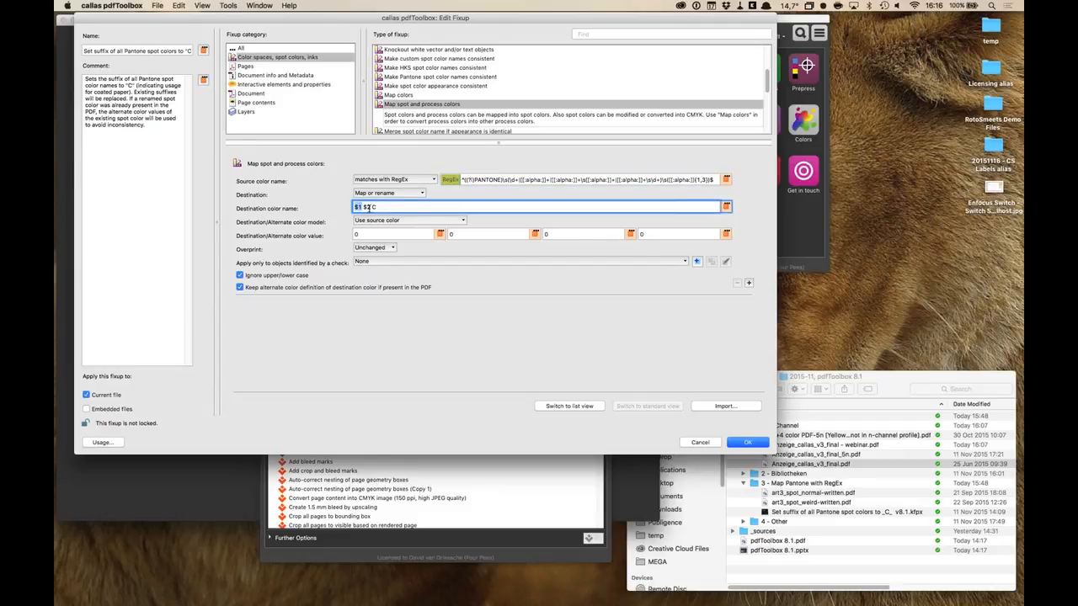
pyautogui.click(382, 207)
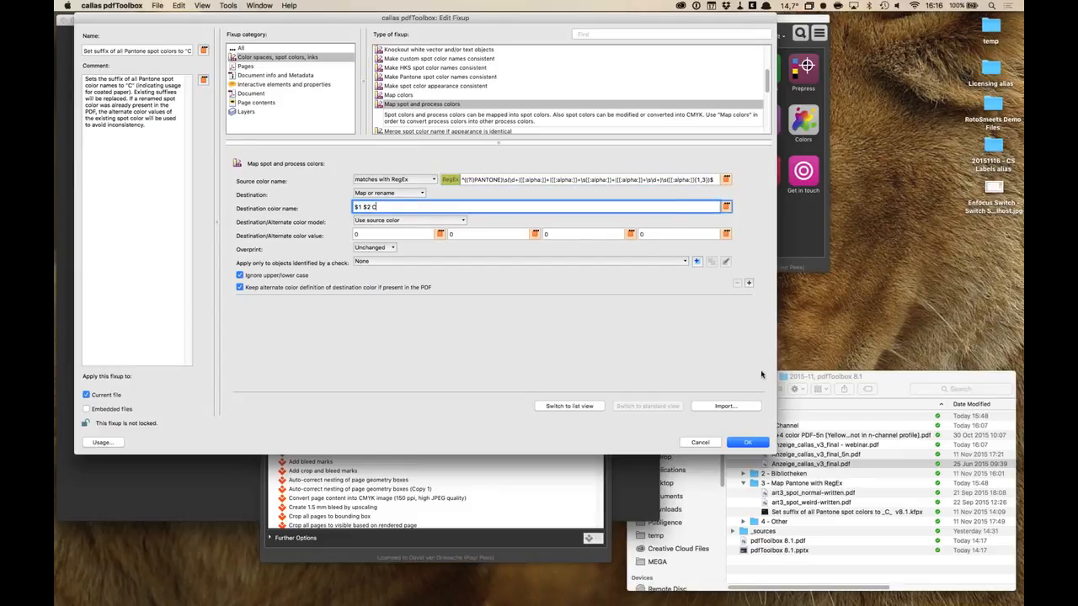
pyautogui.click(709, 443)
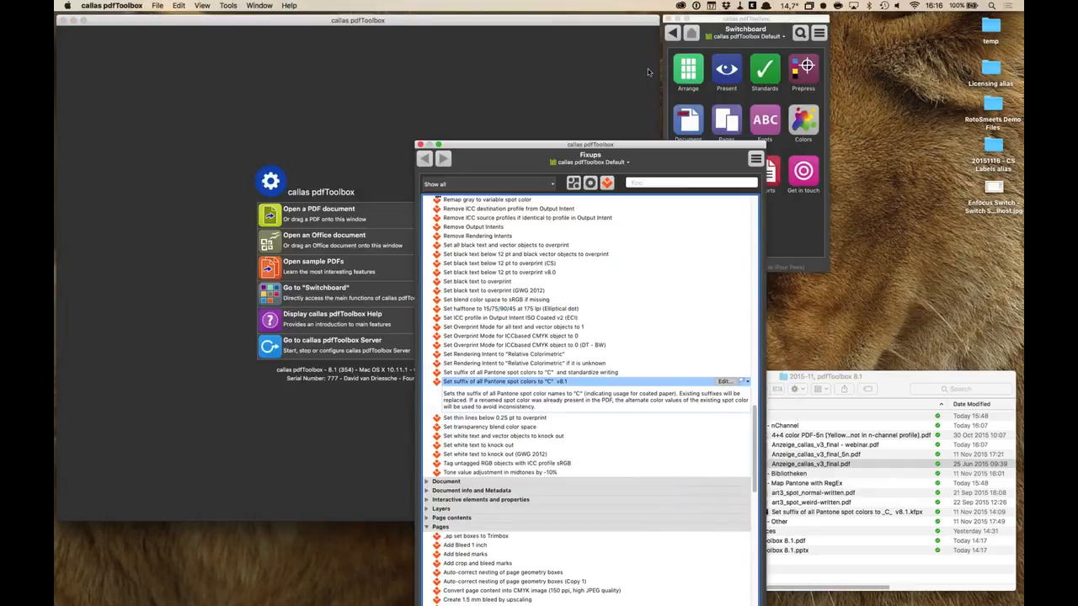
# - Open art3_spot_normal-written.pdf from the 3 - Map Pantone with RegEx folder and move the Fixups window off the page
pyautogui.press('super+Tab')
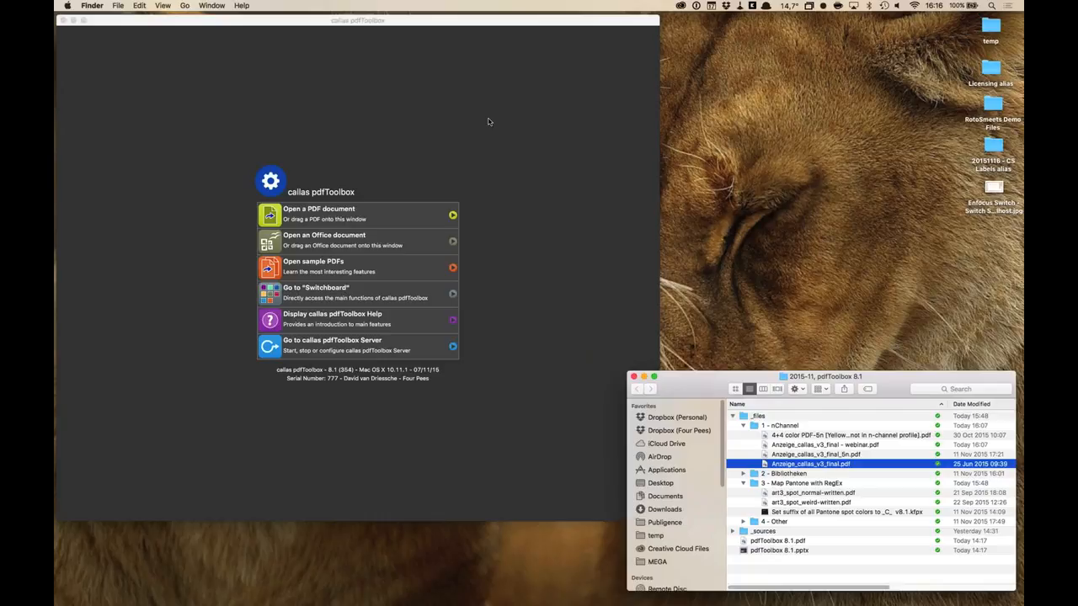
pyautogui.click(546, 60)
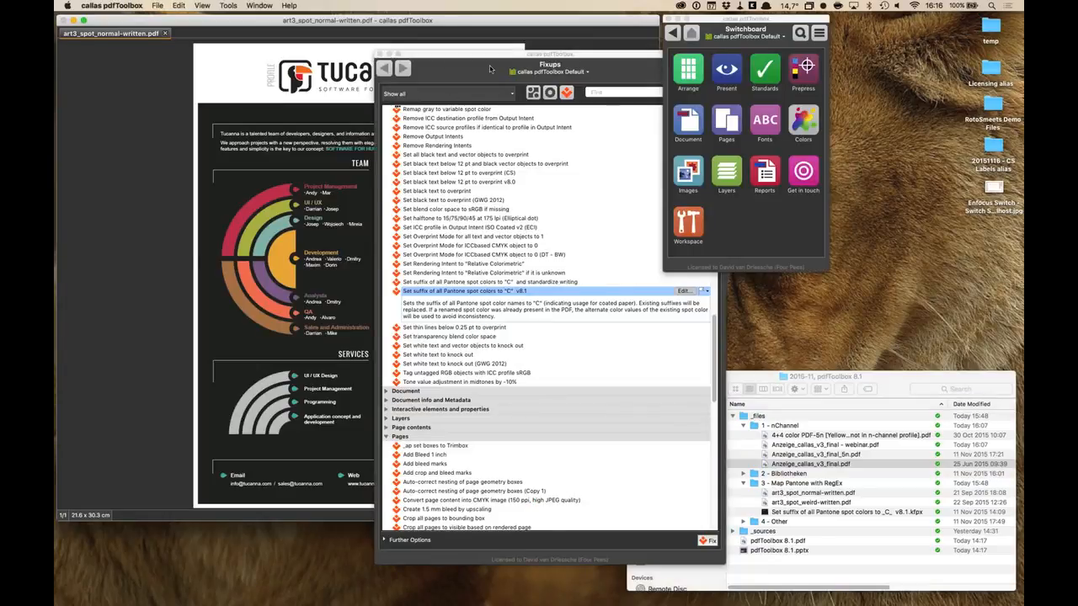
pyautogui.moveTo(491, 69); pyautogui.dragTo(494, 70)
pyautogui.moveTo(701, 77)
pyautogui.mouseDown()
pyautogui.moveTo(754, 88)
pyautogui.moveTo(706, 81)
pyautogui.mouseUp()
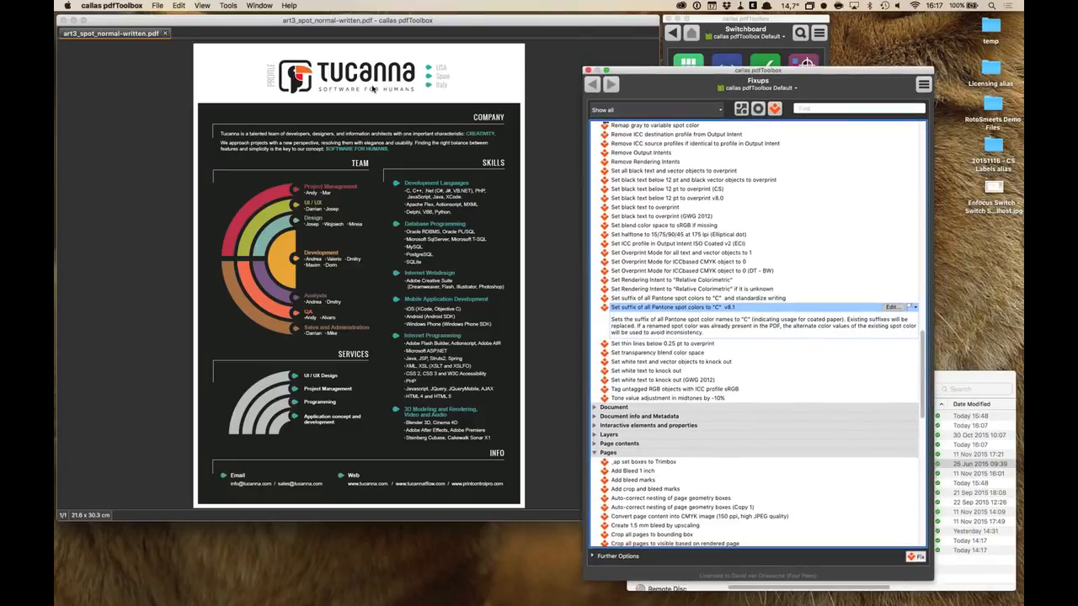
# - Examine the Pantone spot colors listed in the individual separations of art3_spot_normal-written.pdf, and leave the visualization
pyautogui.click(226, 5)
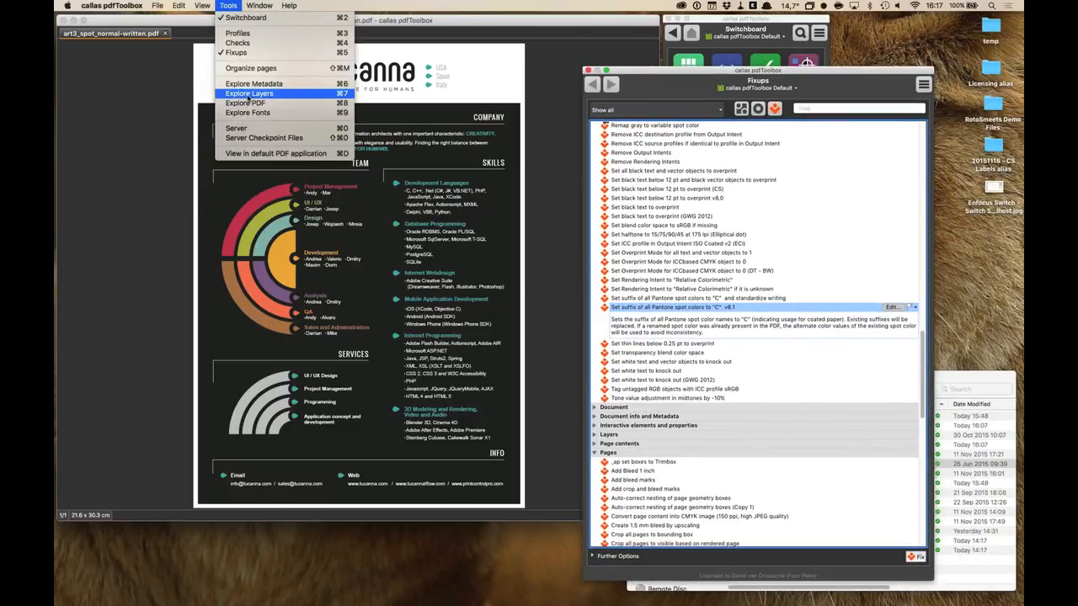
pyautogui.moveTo(202, 5)
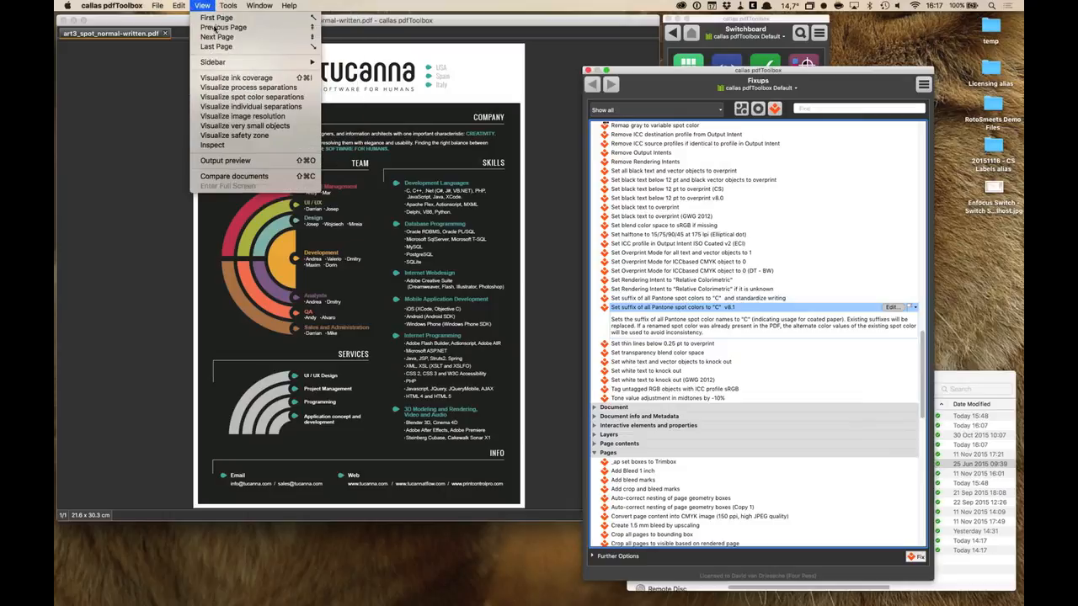
pyautogui.click(226, 107)
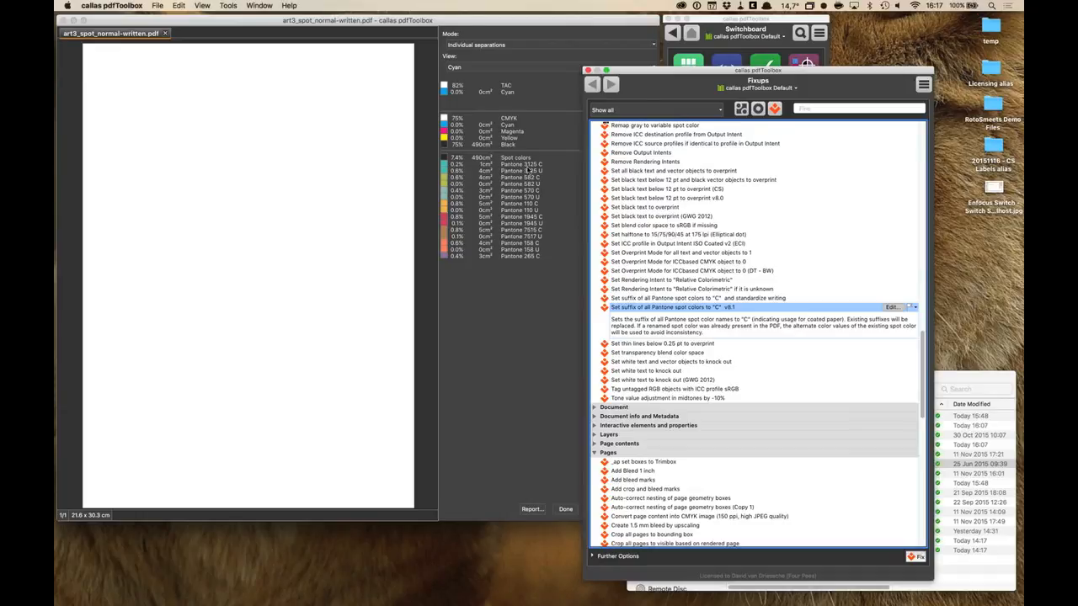
pyautogui.click(566, 510)
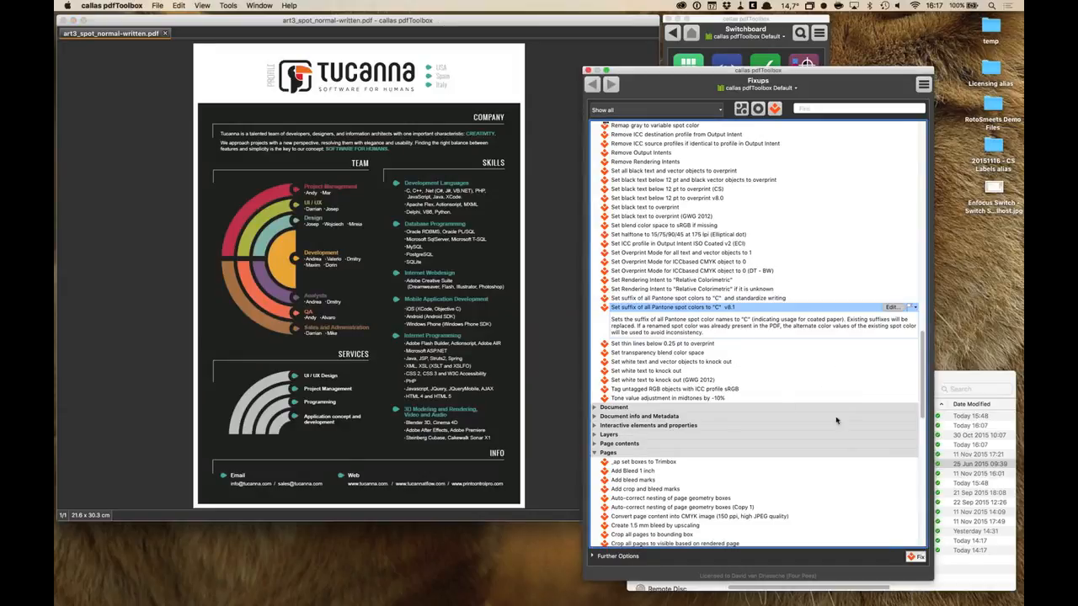
# - Run the fixup Set suffix of all Pantone spot colors to "C" v8.1 and save the resulting PDF to the Desktop
pyautogui.click(915, 556)
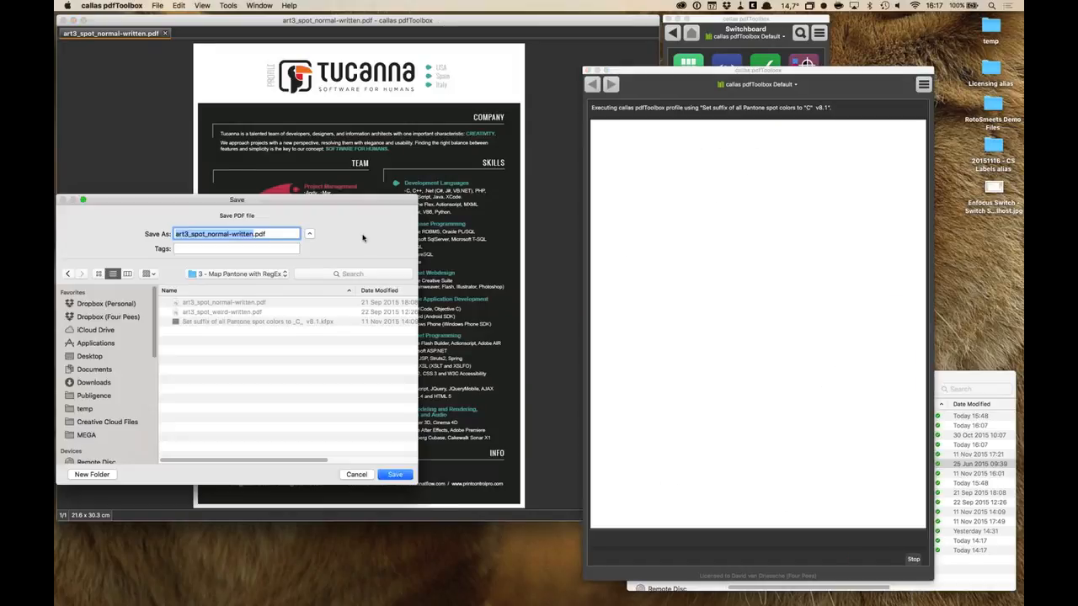
pyautogui.click(99, 357)
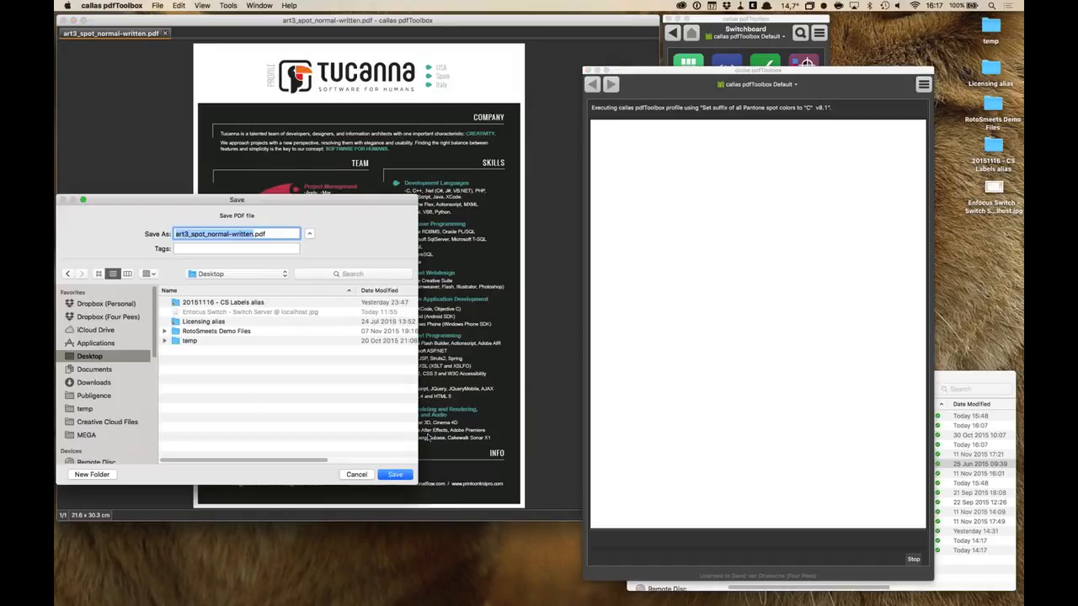
pyautogui.click(395, 474)
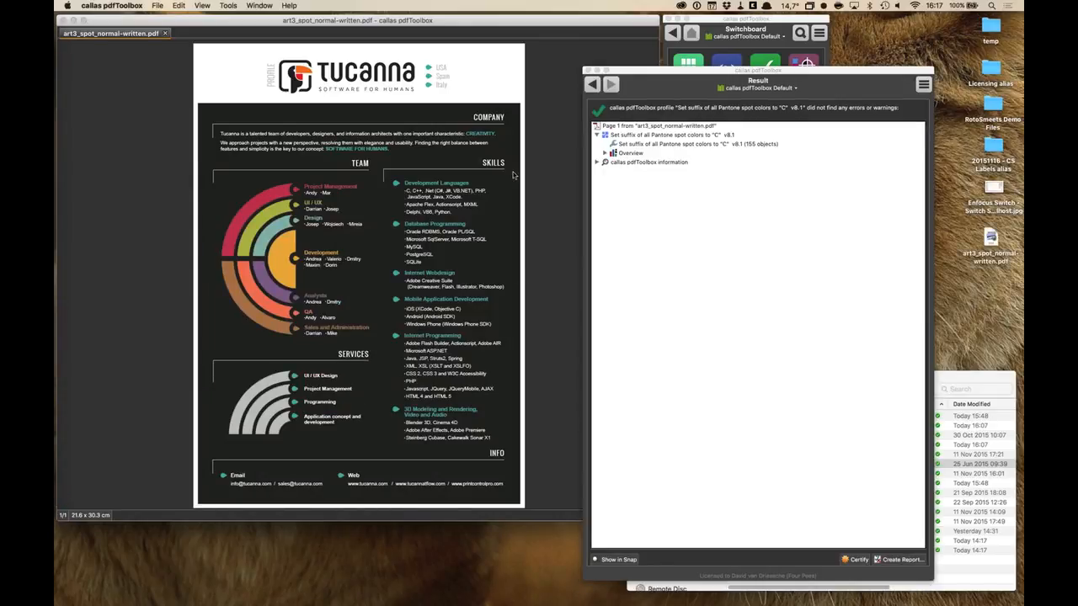
# - Reopen the fixed art3_spot_normal-written.pdf from the Desktop and examine the spot color names in its individual separations
pyautogui.click(202, 5)
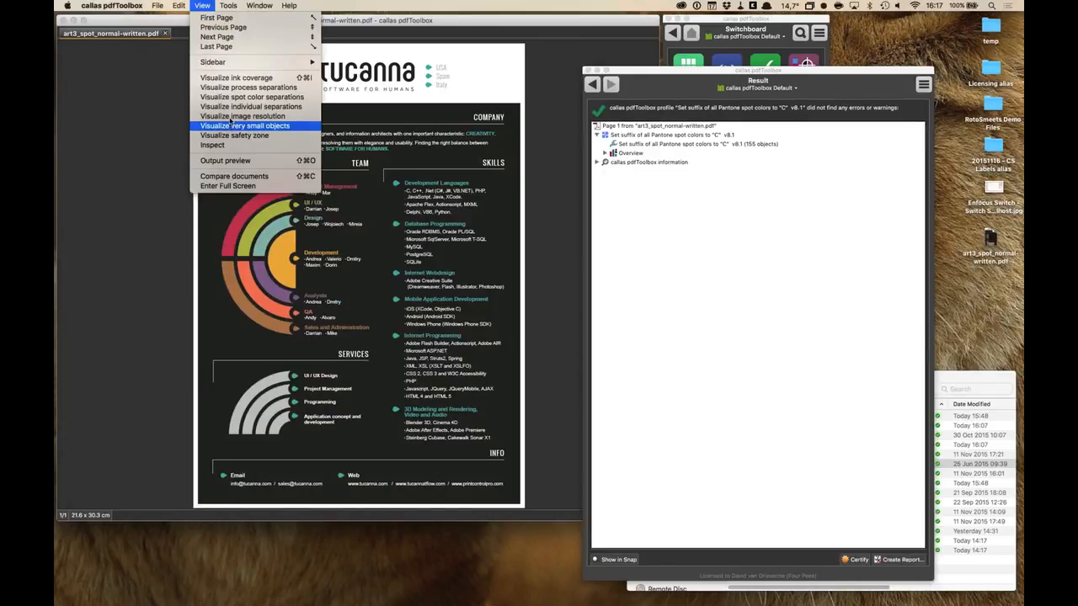
pyautogui.click(232, 108)
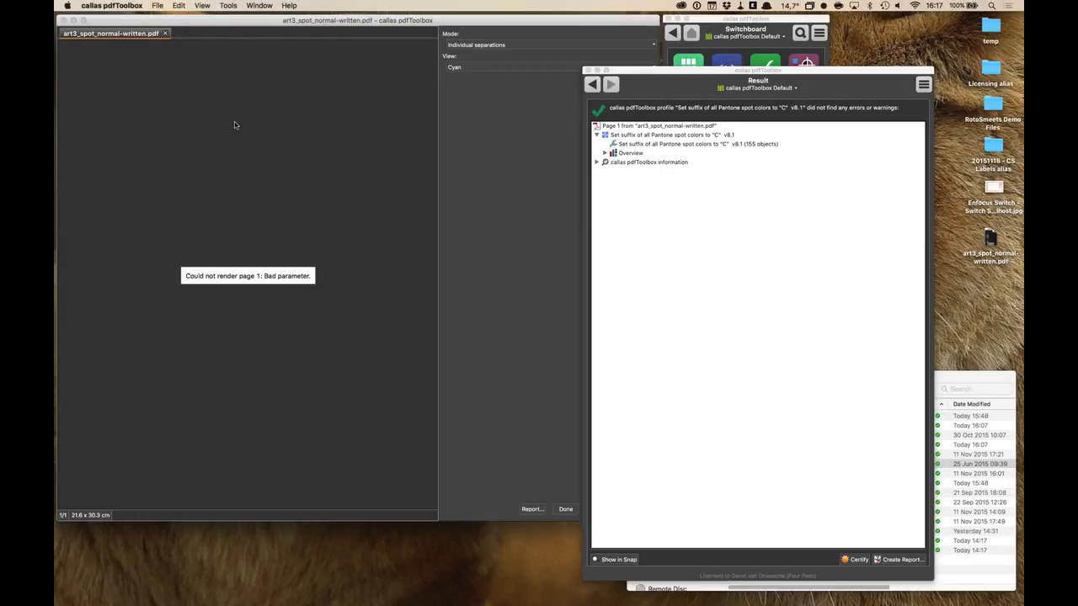
pyautogui.click(166, 35)
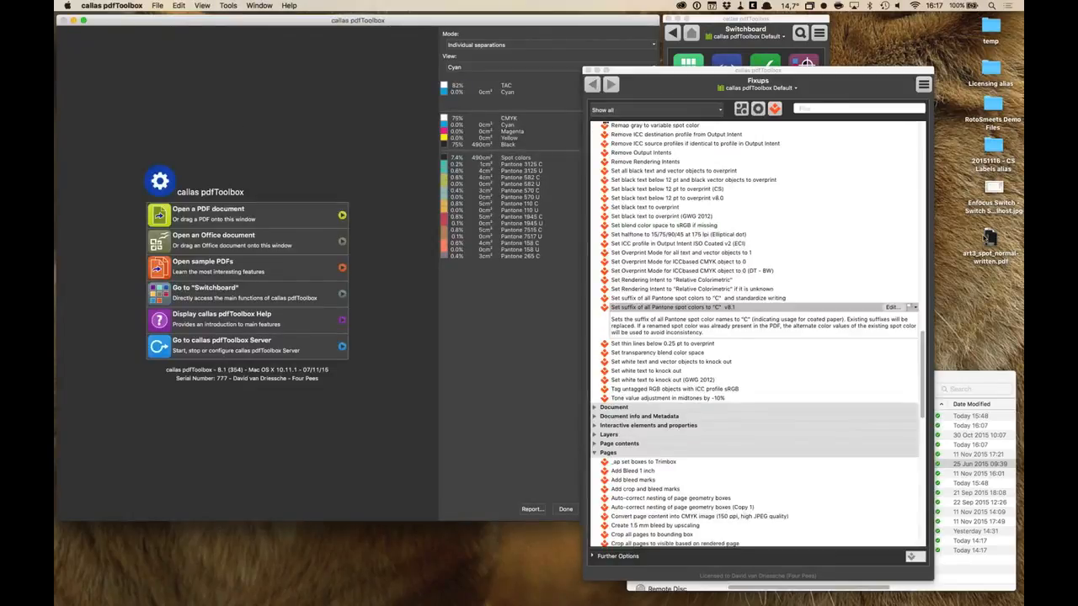
pyautogui.moveTo(983, 237); pyautogui.dragTo(214, 132)
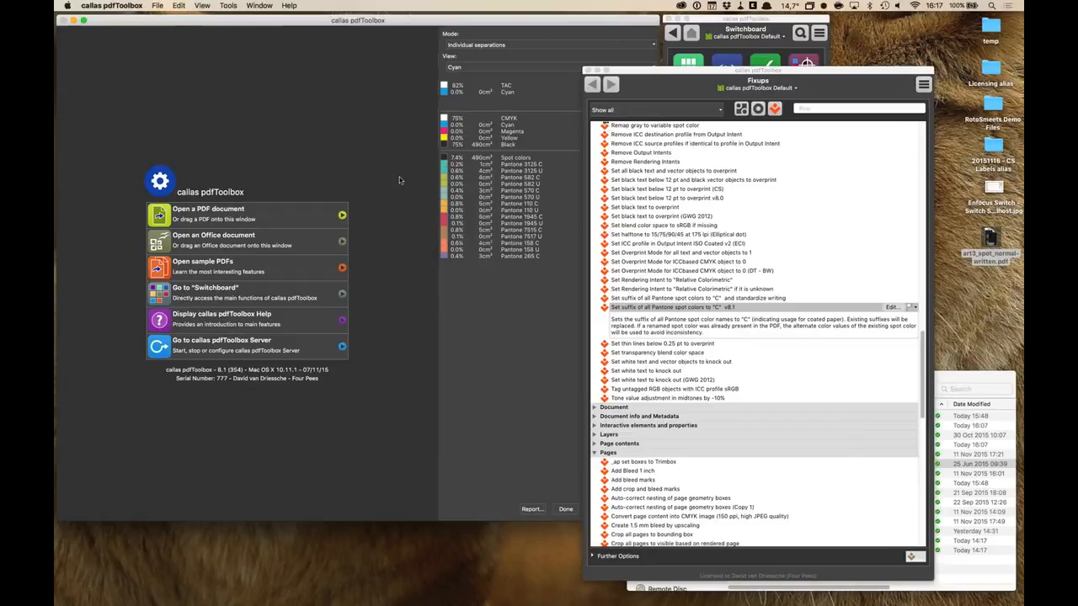
pyautogui.click(627, 74)
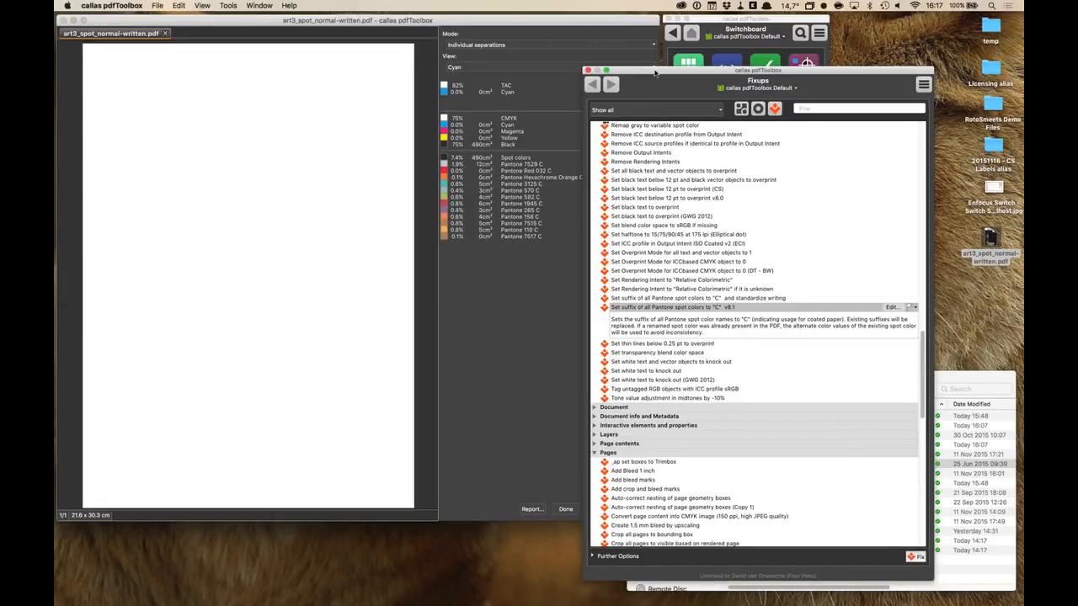
pyautogui.moveTo(655, 73); pyautogui.dragTo(687, 71)
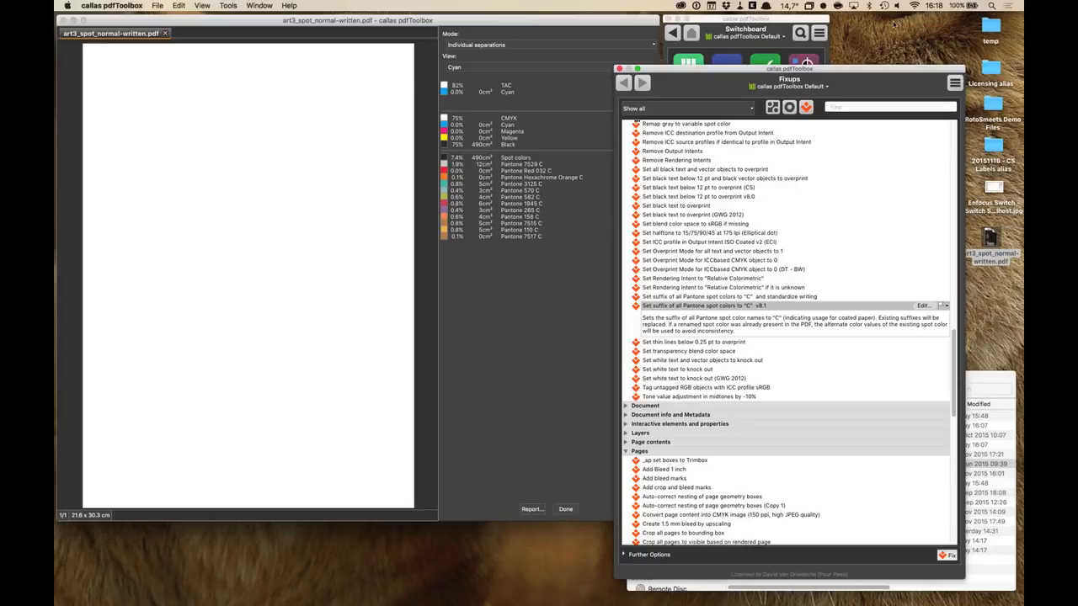
# - Close the fixed PDF and open the fixup Set suffix of all Pantone spot colors to "C" v8.1 for editing
pyautogui.click(296, 129)
pyautogui.press('super+w')
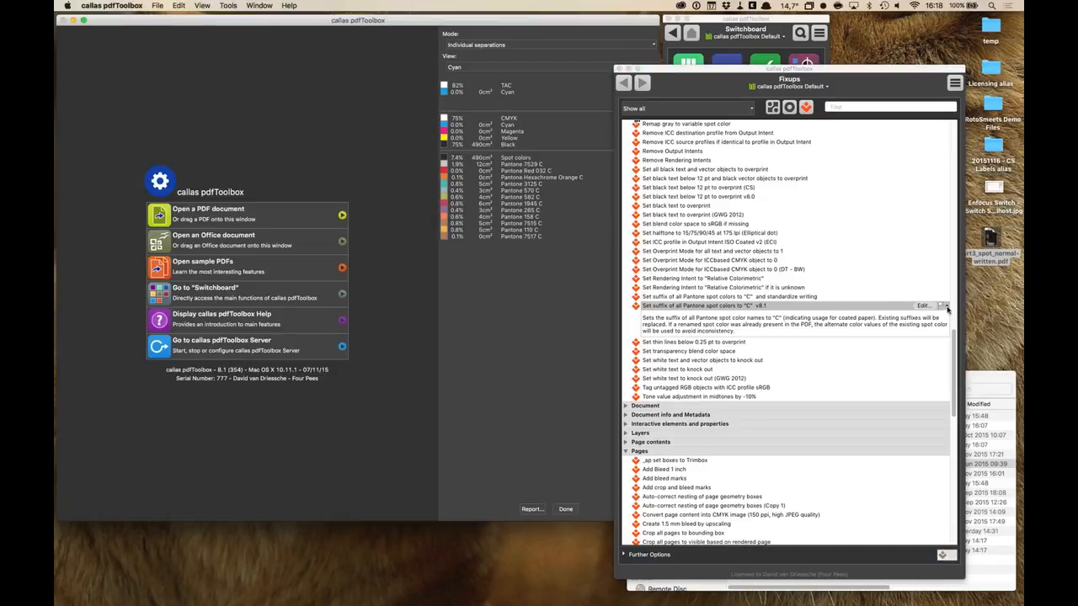
pyautogui.click(922, 306)
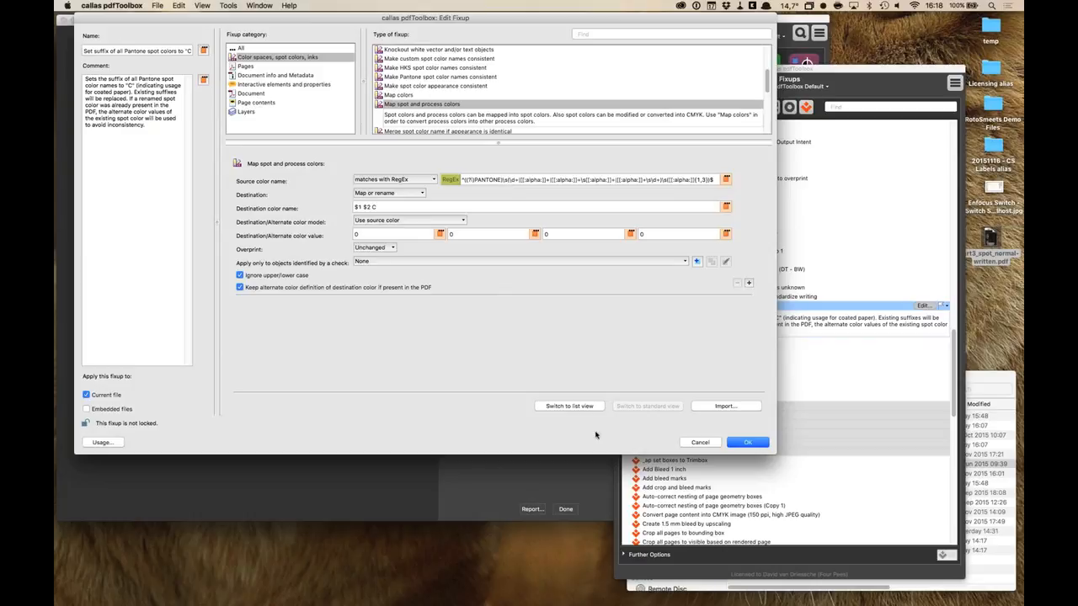
# - Close the fixup editor without changing anything and leave the individual separations visualization
pyautogui.click(703, 441)
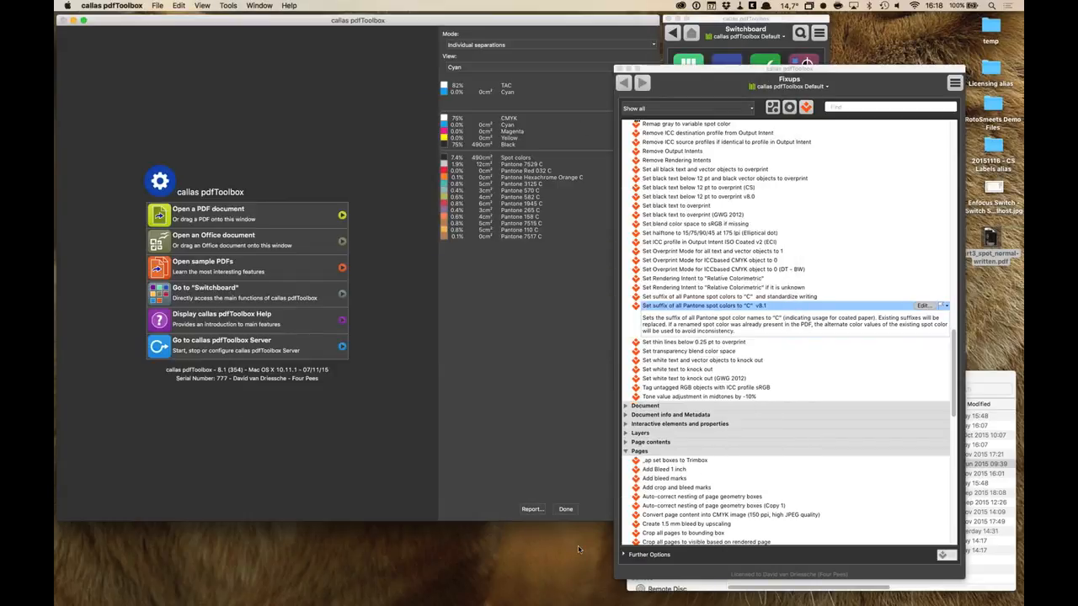
pyautogui.click(565, 509)
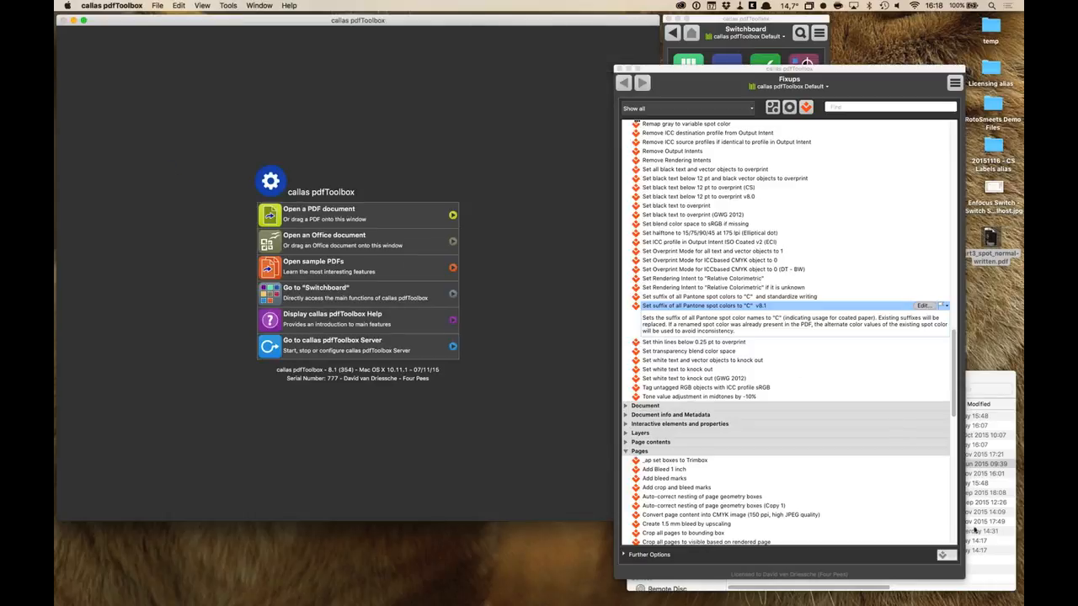
# - Open art3_spot_weird-written.pdf, examine the Pantone spot color names in its individual separations, and leave the visualization
pyautogui.click(1006, 539)
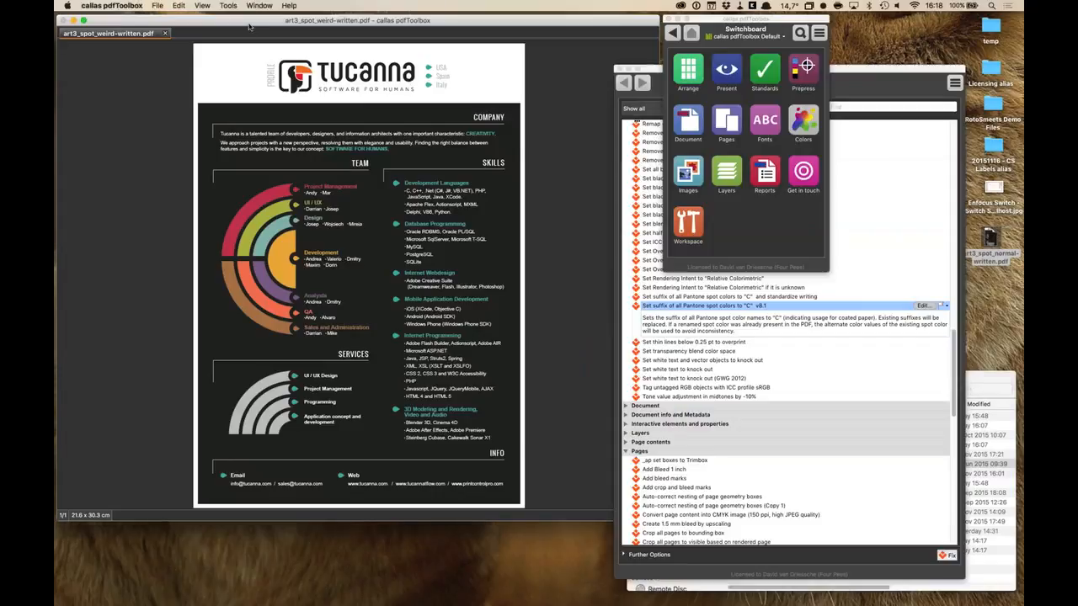
pyautogui.click(236, 5)
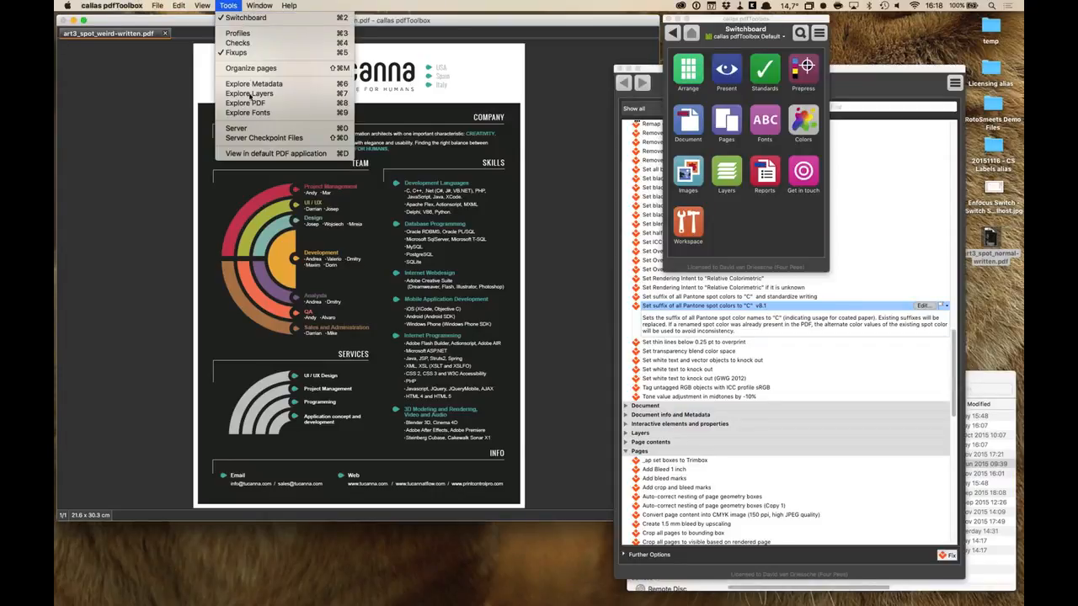
pyautogui.moveTo(202, 5)
pyautogui.click(224, 110)
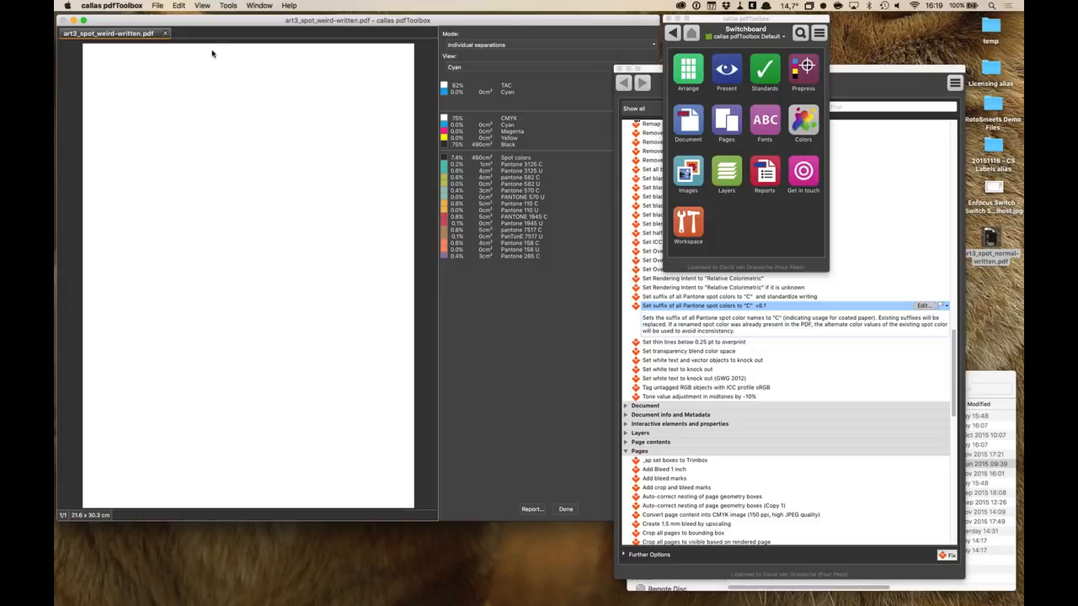
pyautogui.click(565, 509)
# - Run the fixup Set suffix of all Pantone spot colors to "C" v8.1 and save art3_spot_weird-written.pdf to the Desktop
pyautogui.click(948, 555)
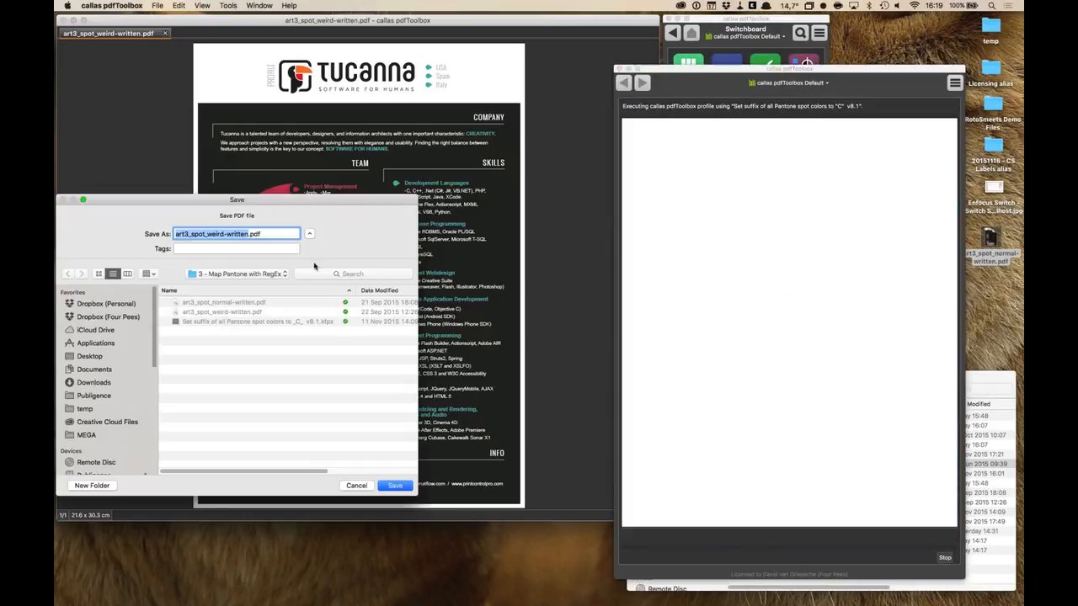
pyautogui.click(96, 357)
pyautogui.click(395, 486)
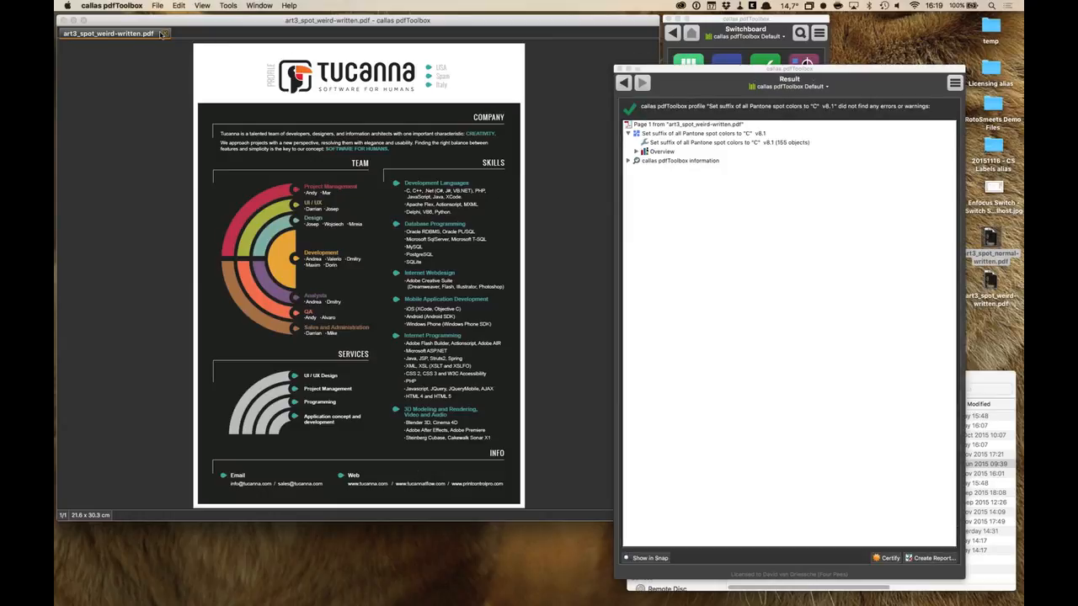
# - Reopen the fixed art3_spot_weird-written.pdf from the Desktop, examine the spot color names in its individual separations, and leave the visualization
pyautogui.click(333, 178)
pyautogui.press('super+w')
pyautogui.moveTo(990, 283); pyautogui.dragTo(327, 133)
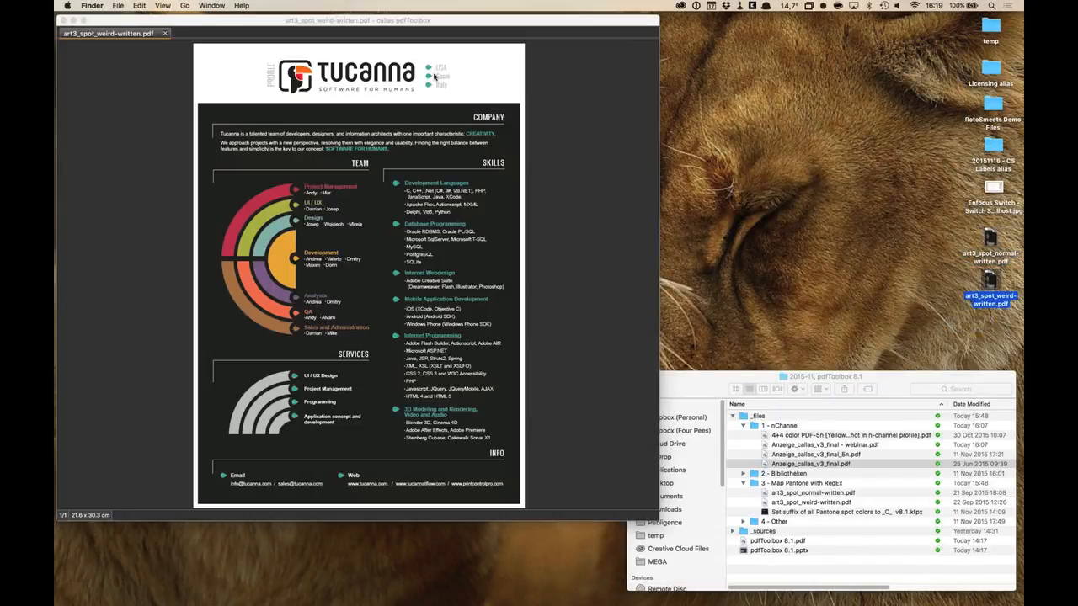
pyautogui.click(228, 5)
pyautogui.moveTo(205, 8)
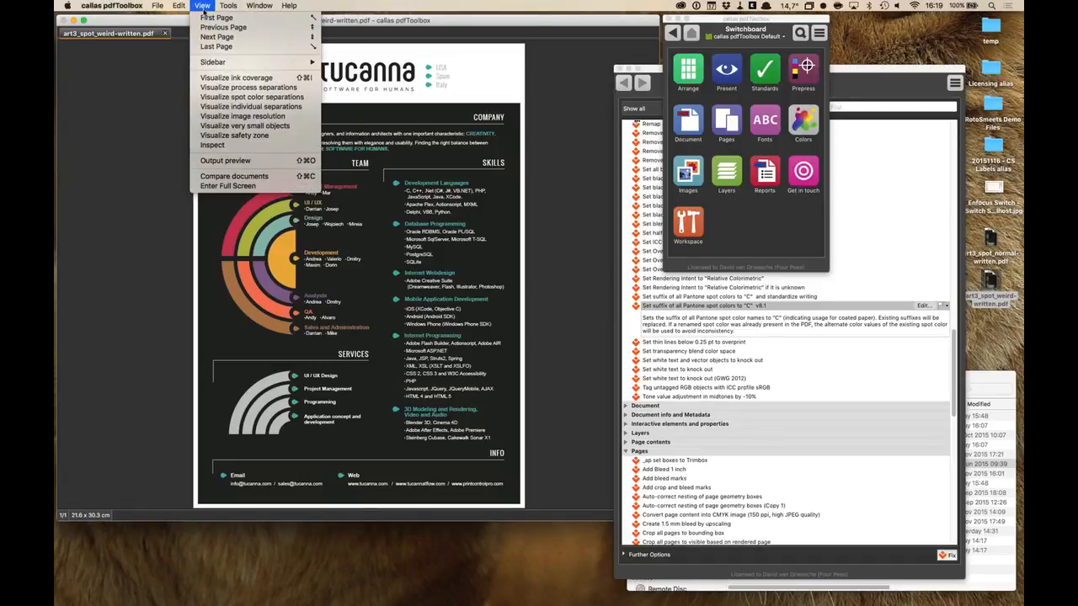
pyautogui.click(250, 106)
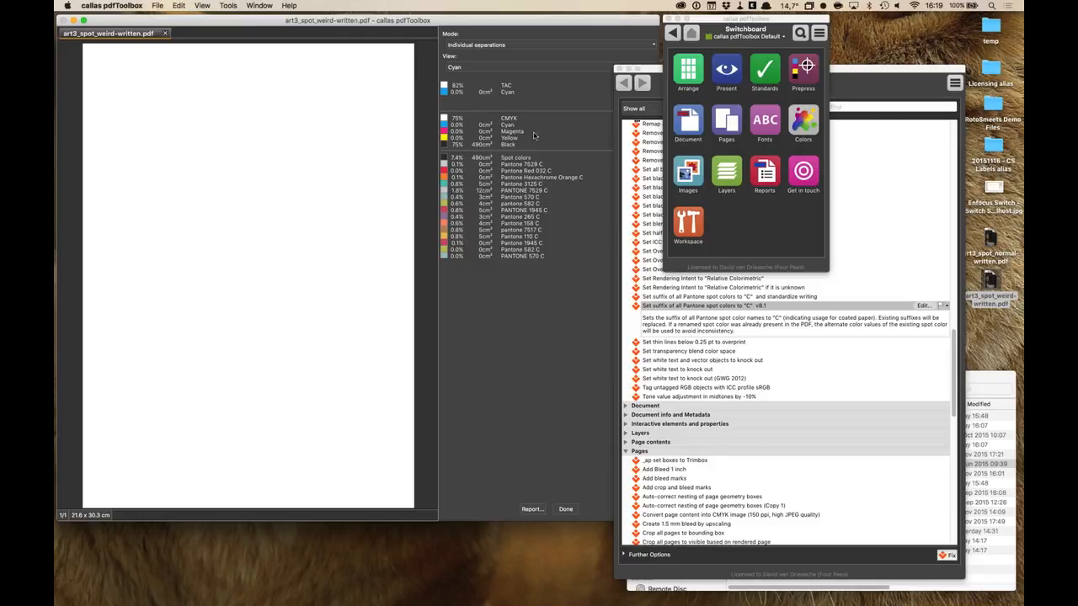
pyautogui.click(565, 510)
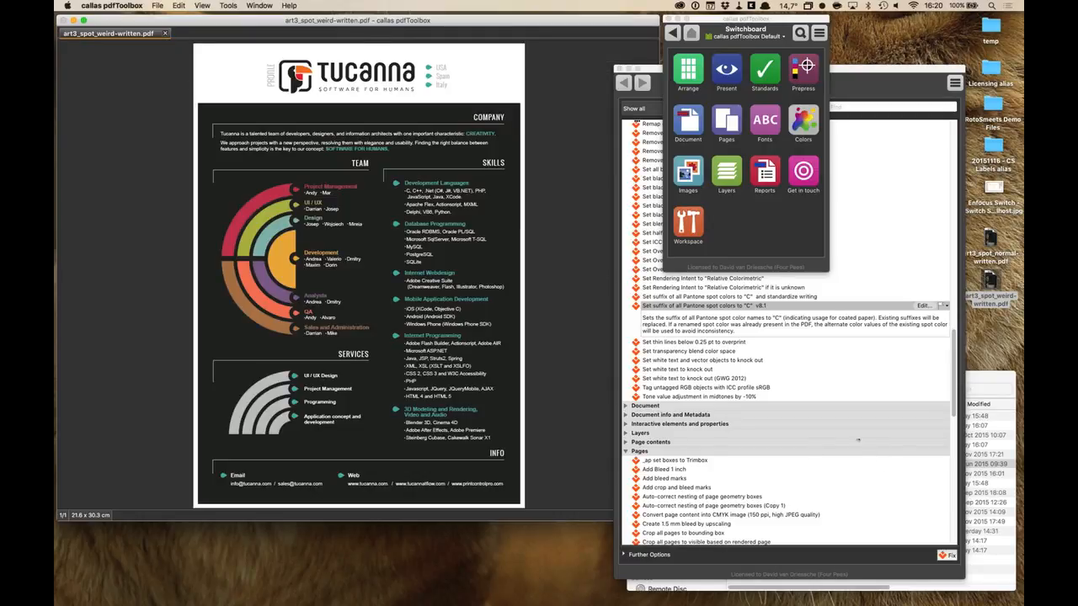
# - Open the fixup Set suffix of all Pantone spot colors to "C" and standardize writing for editing
pyautogui.click(769, 312)
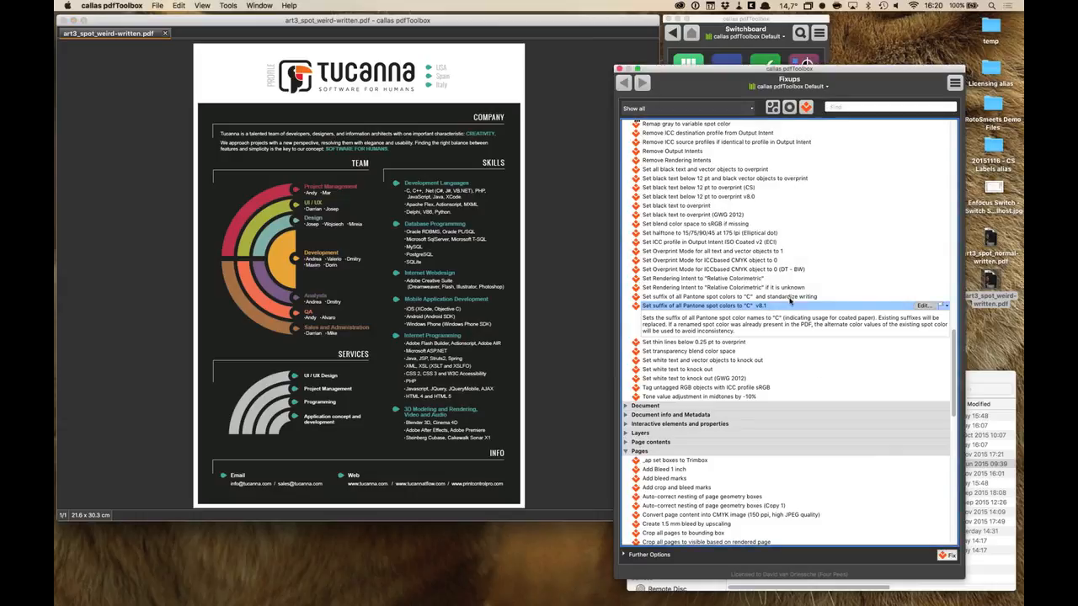
pyautogui.click(786, 296)
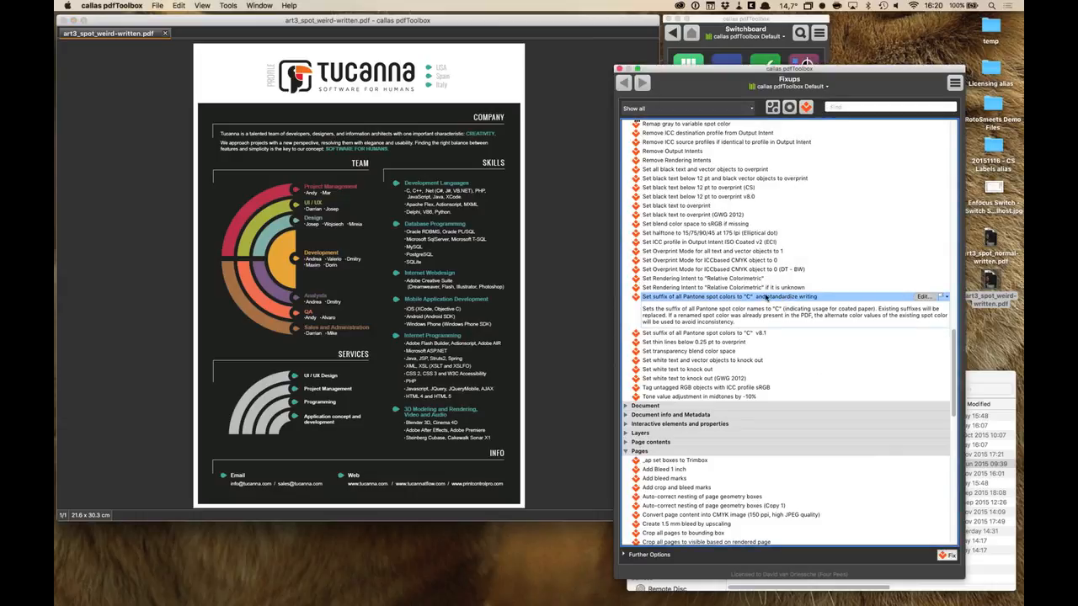
pyautogui.click(923, 297)
pyautogui.moveTo(593, 19); pyautogui.dragTo(743, 19)
# - Set the fixup's destination color name to "Pantone $2 U" and save the fixup
pyautogui.doubleClick(510, 210)
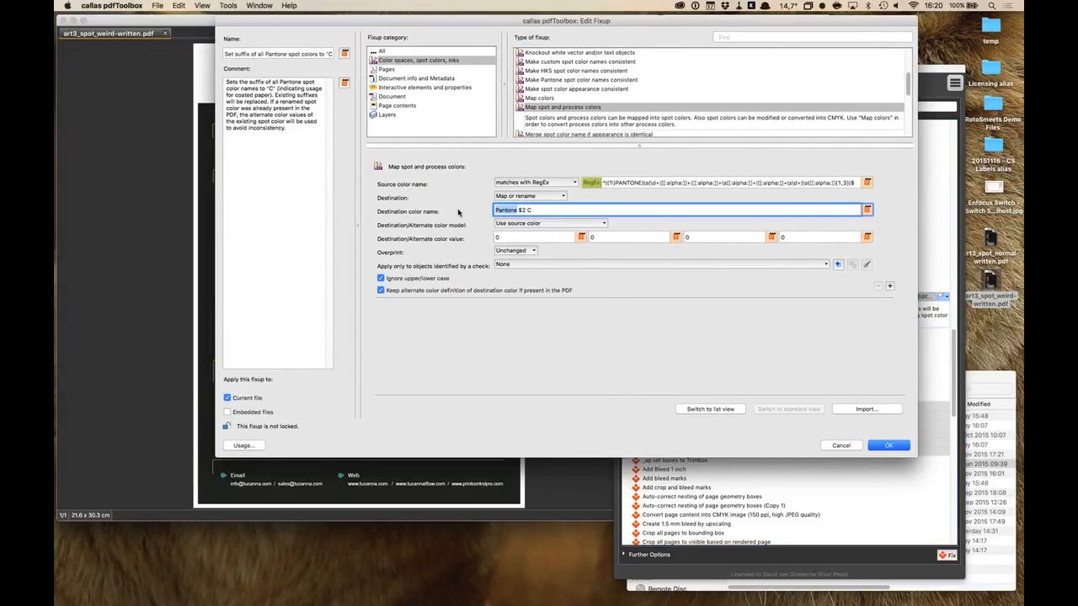
pyautogui.write('$1')
pyautogui.doubleClick(499, 209)
pyautogui.moveTo(503, 210); pyautogui.dragTo(515, 212)
pyautogui.click(521, 212)
pyautogui.doubleClick(514, 210)
pyautogui.write('U')
pyautogui.press('Left')
pyautogui.press('BackSpace')
pyautogui.press('BackSpace')
pyautogui.press('BackSpace')
pyautogui.write('Pantone')
pyautogui.click(891, 446)
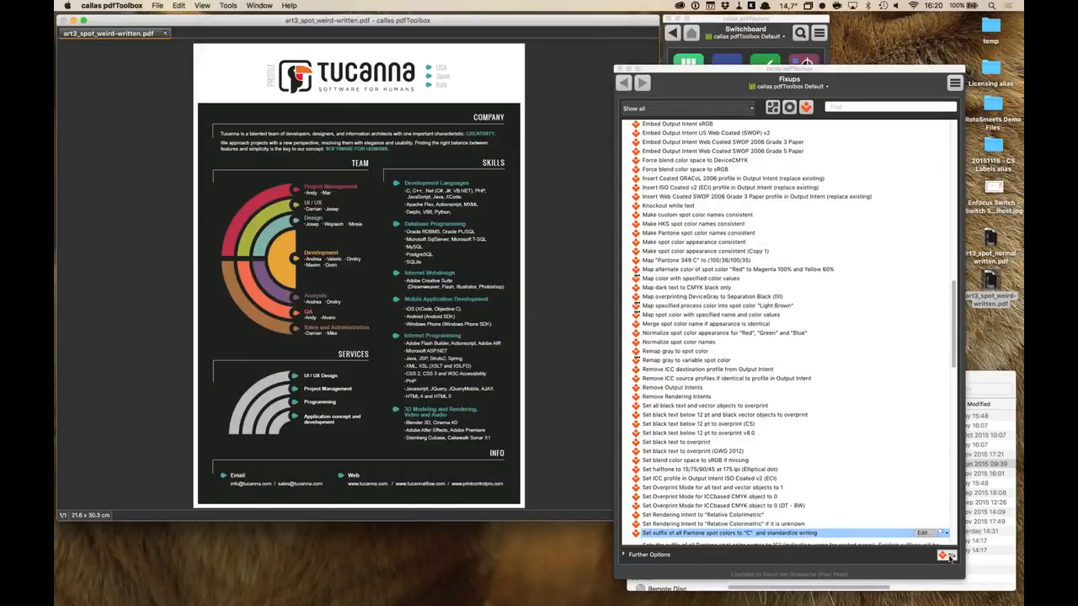
# - Run the edited standardize writing fixup and save the result over art3_spot_weird-written.pdf on the Desktop
pyautogui.click(946, 556)
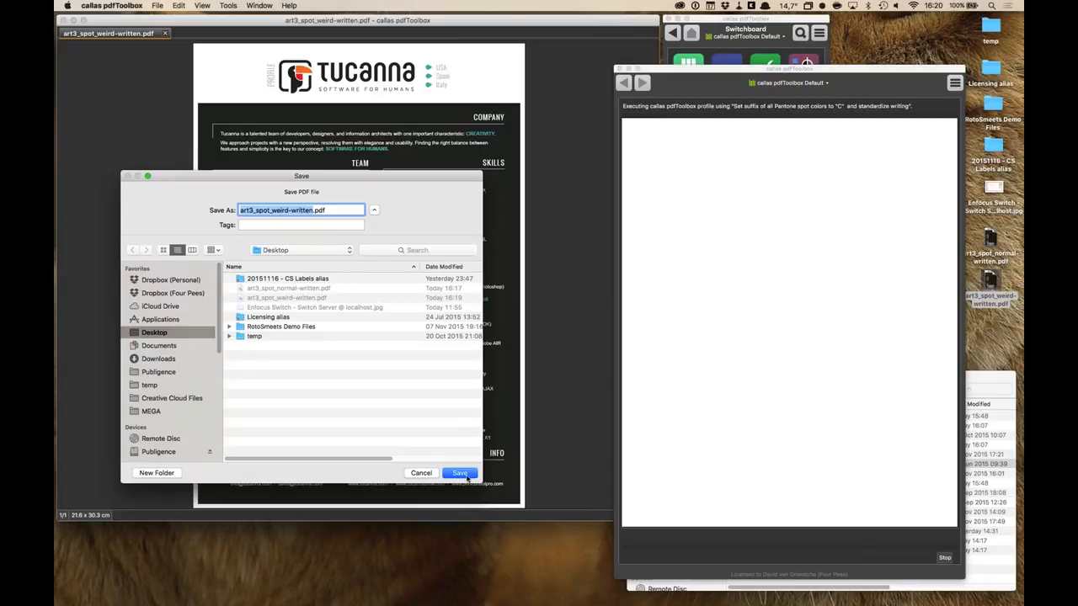
pyautogui.click(465, 473)
pyautogui.click(382, 244)
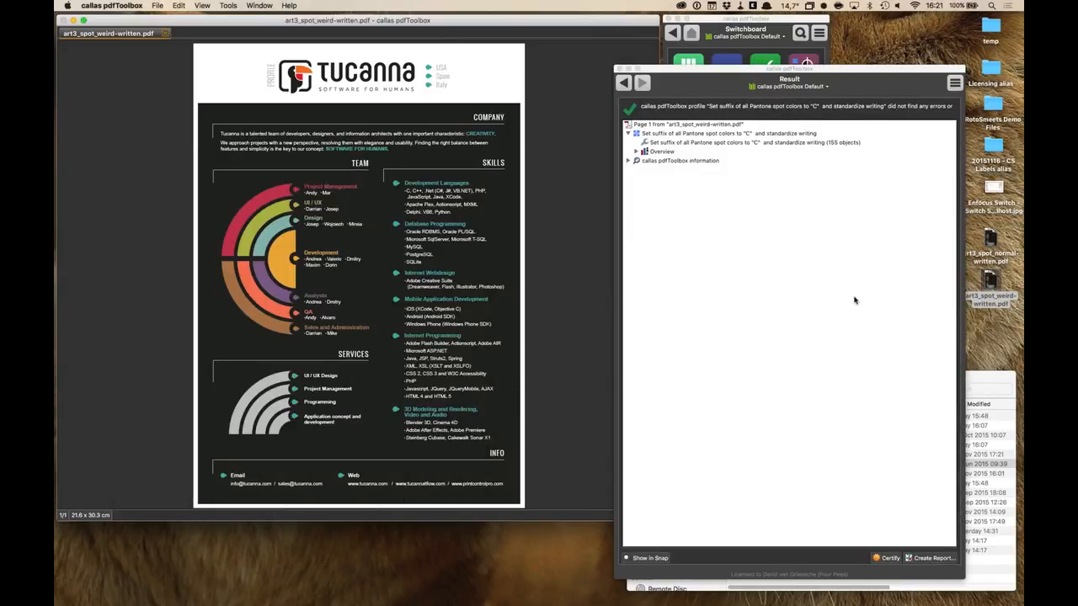
# - Reopen the newly fixed art3_spot_weird-written.pdf from the Desktop and examine the spot color names in its individual separations
pyautogui.press('super+w')
pyautogui.moveTo(988, 282); pyautogui.dragTo(397, 104)
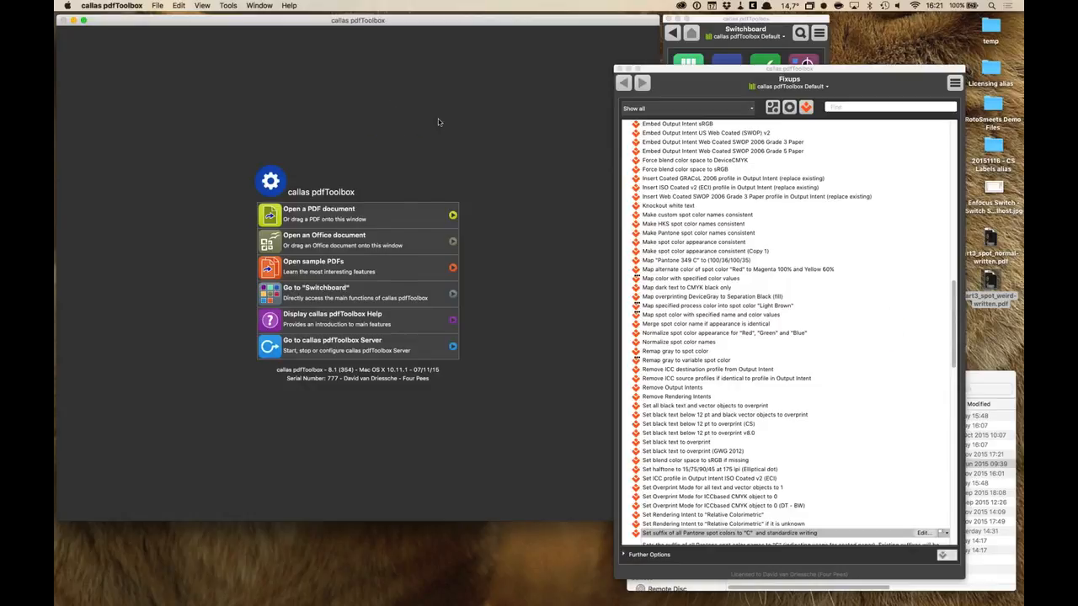
pyautogui.click(202, 5)
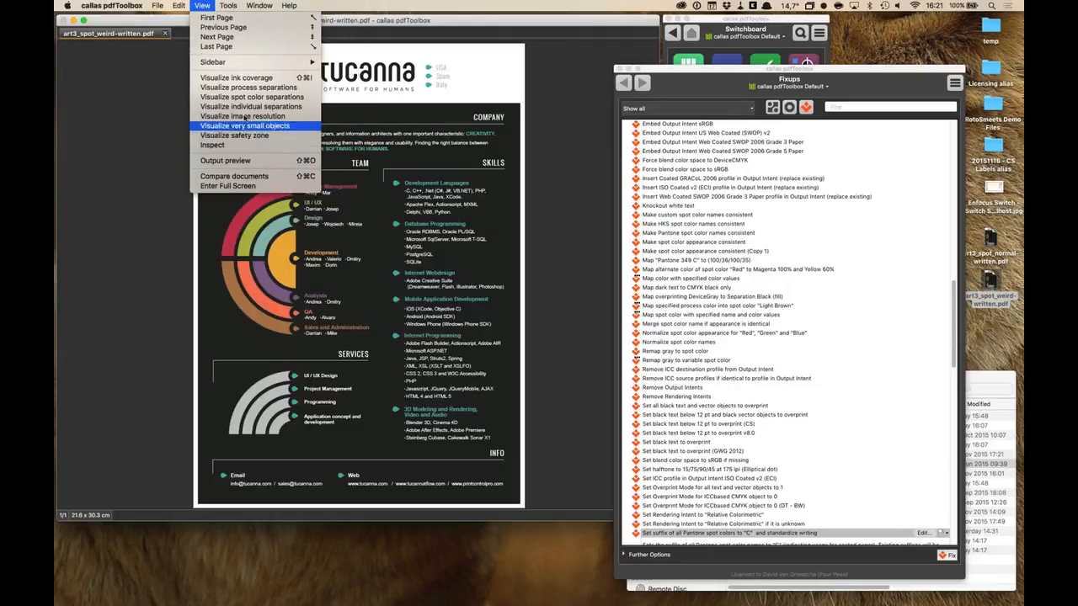
pyautogui.click(244, 106)
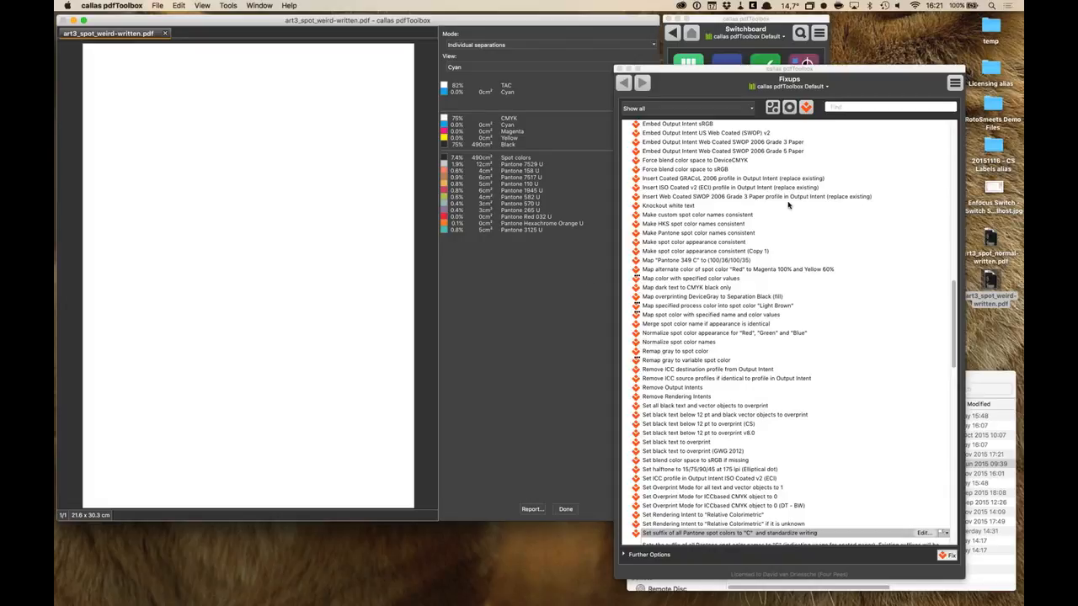
# - Review the RegEx and destination color name in the standardize writing fixup, and close its editor without changes
pyautogui.click(924, 533)
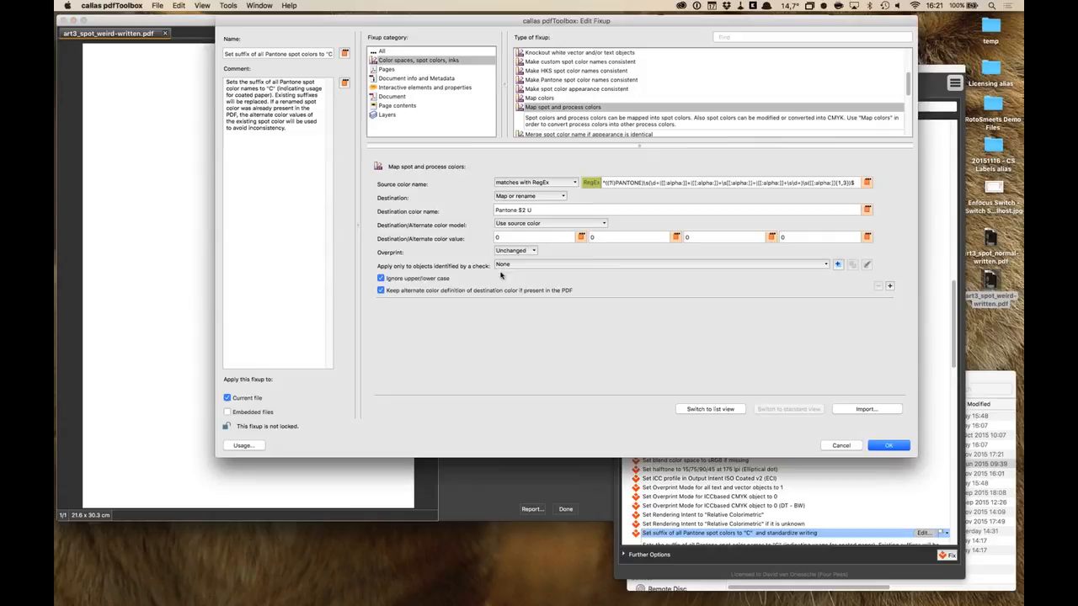
pyautogui.doubleClick(522, 210)
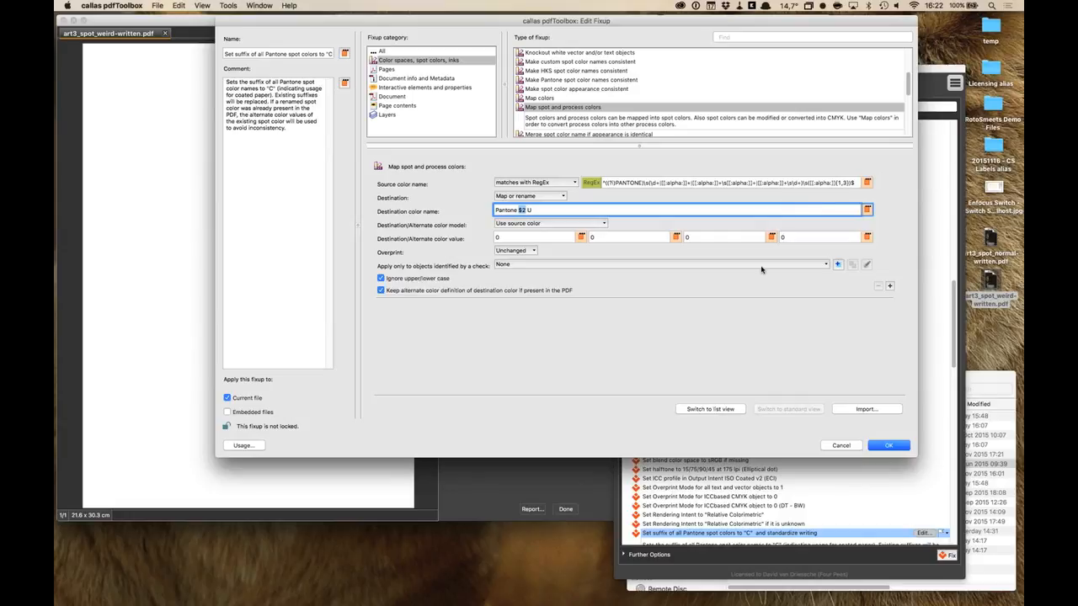
pyautogui.click(845, 448)
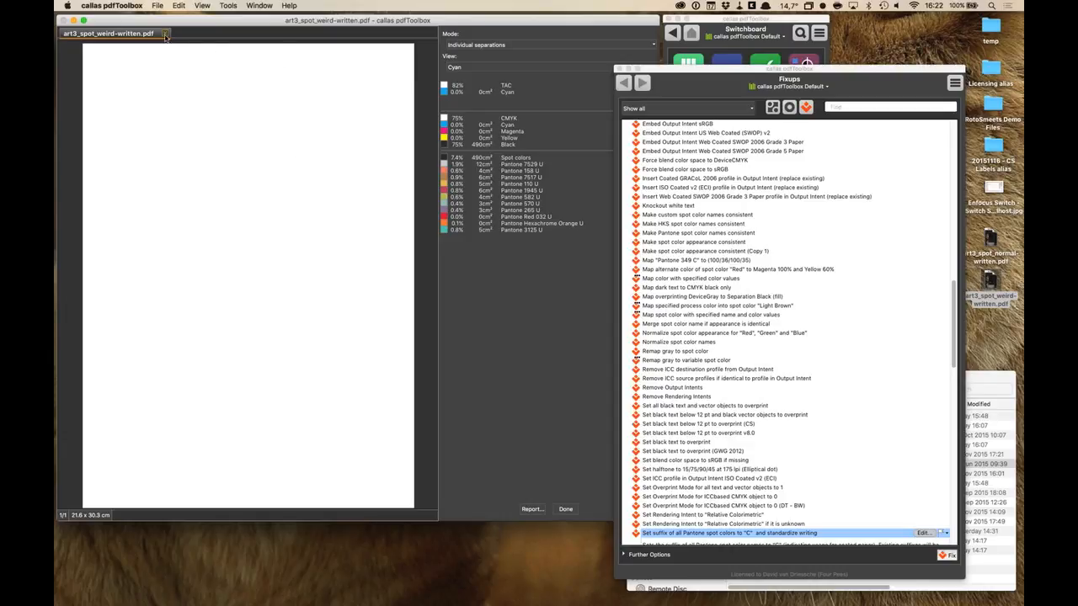
# - Close art3_spot_weird-written.pdf and leave the individual separations visualization
pyautogui.click(165, 33)
pyautogui.click(112, 5)
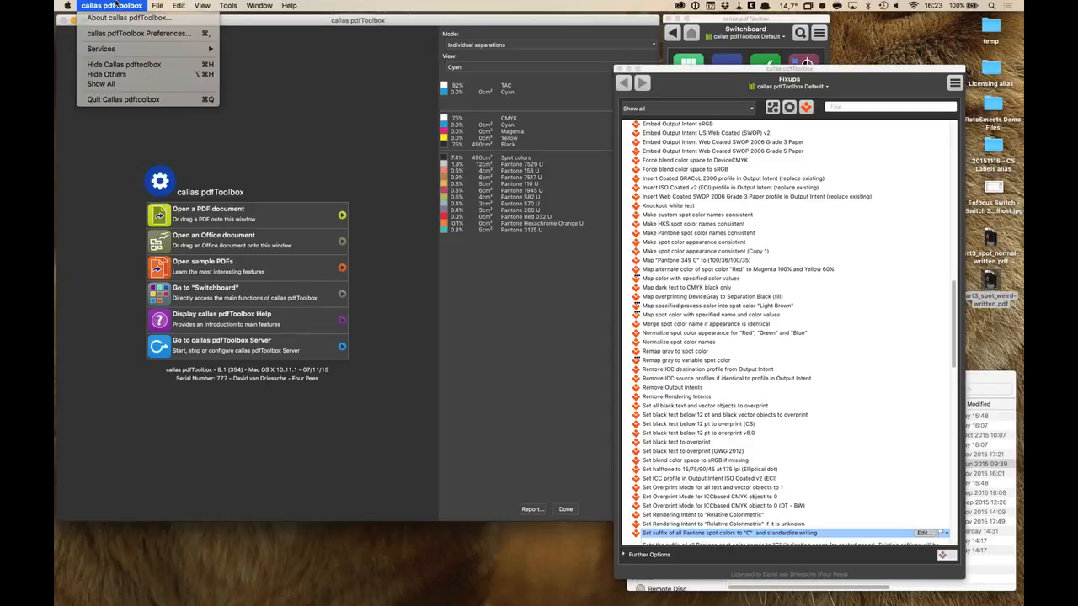
pyautogui.click(116, 5)
pyautogui.click(565, 510)
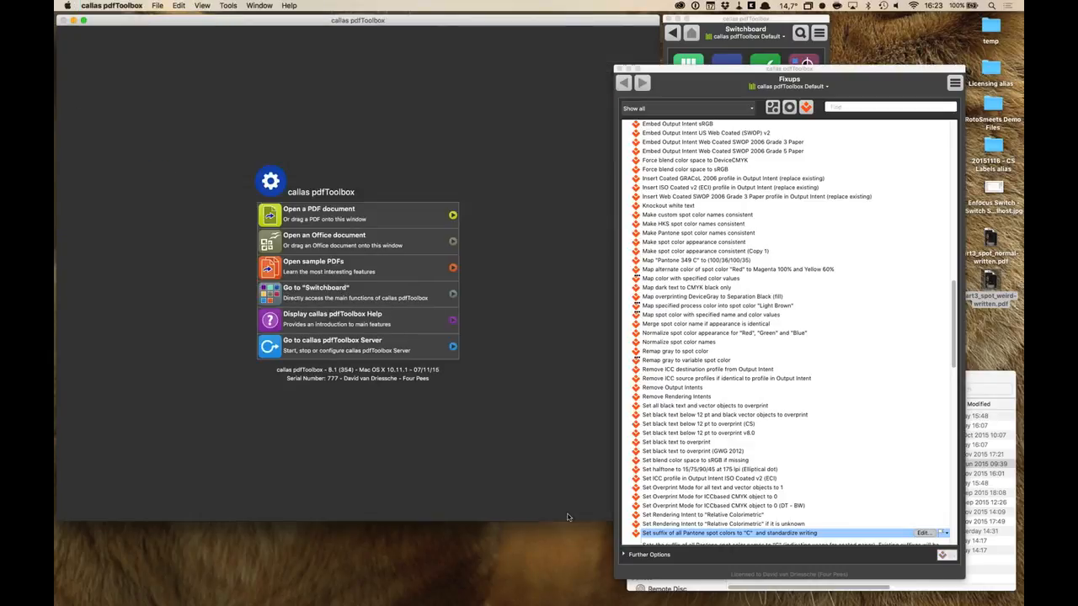
# - Switch to the pdfToolbox 8.1 presentation in PowerPoint and view the Back-references slide
pyautogui.press('super+Tab')
pyautogui.press('super+Tab')
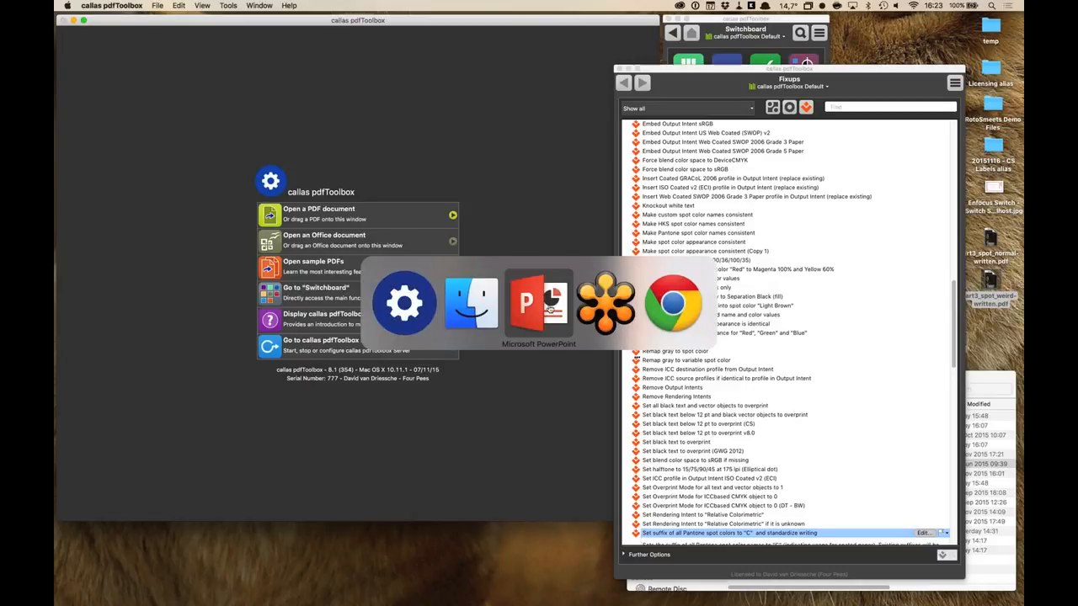
pyautogui.click(549, 310)
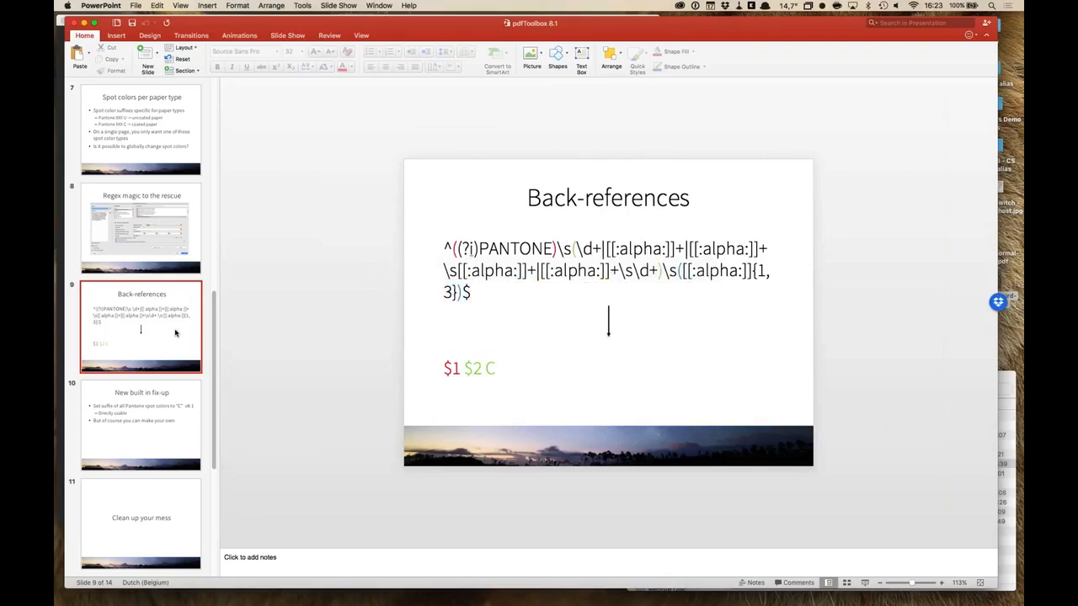
pyautogui.press('super+Tab')
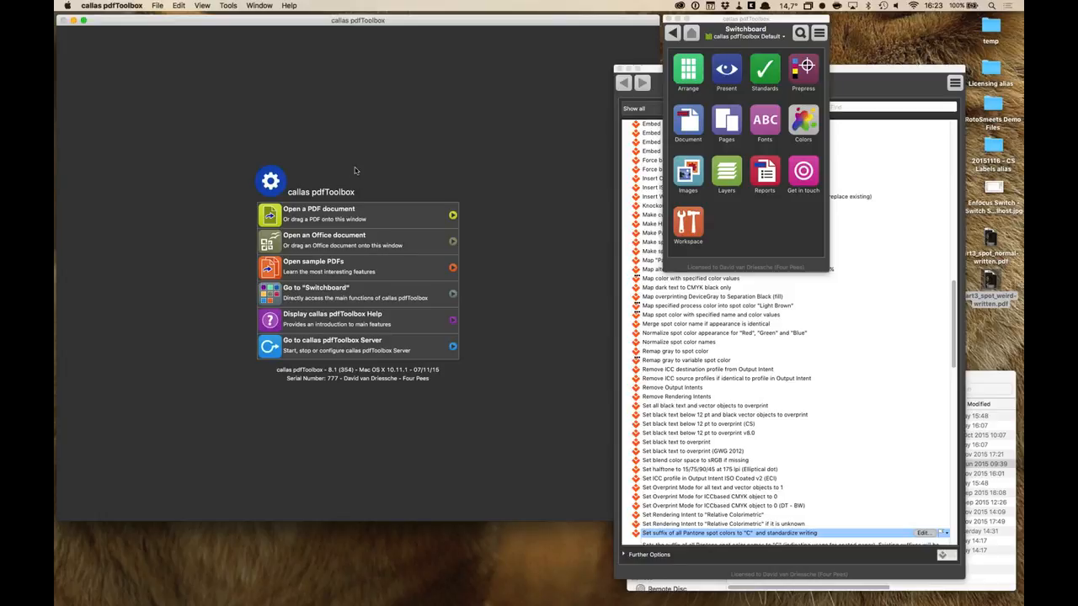
pyautogui.press('super+Tab')
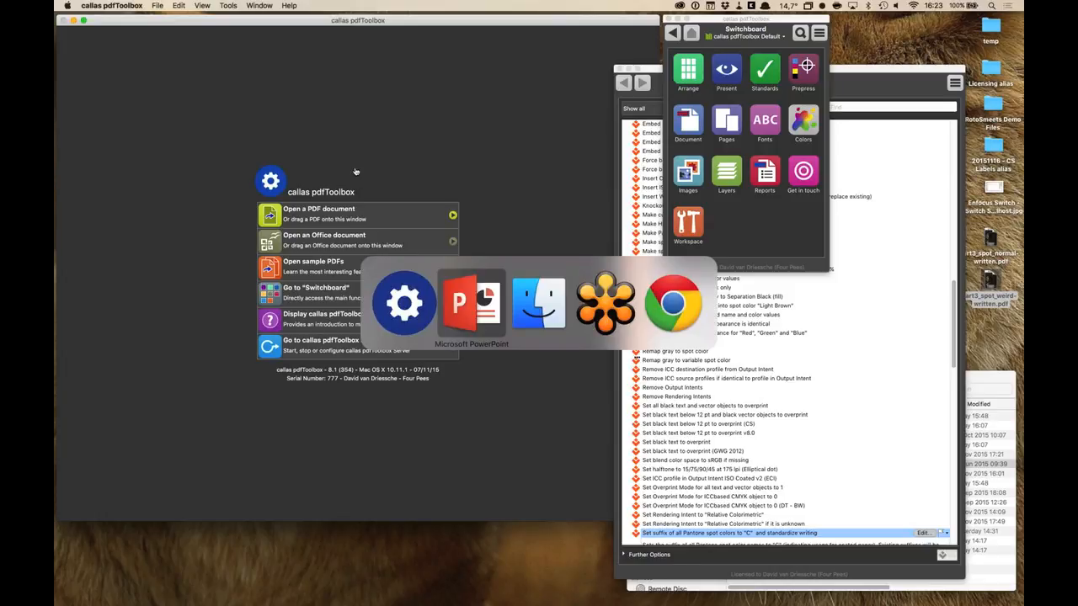
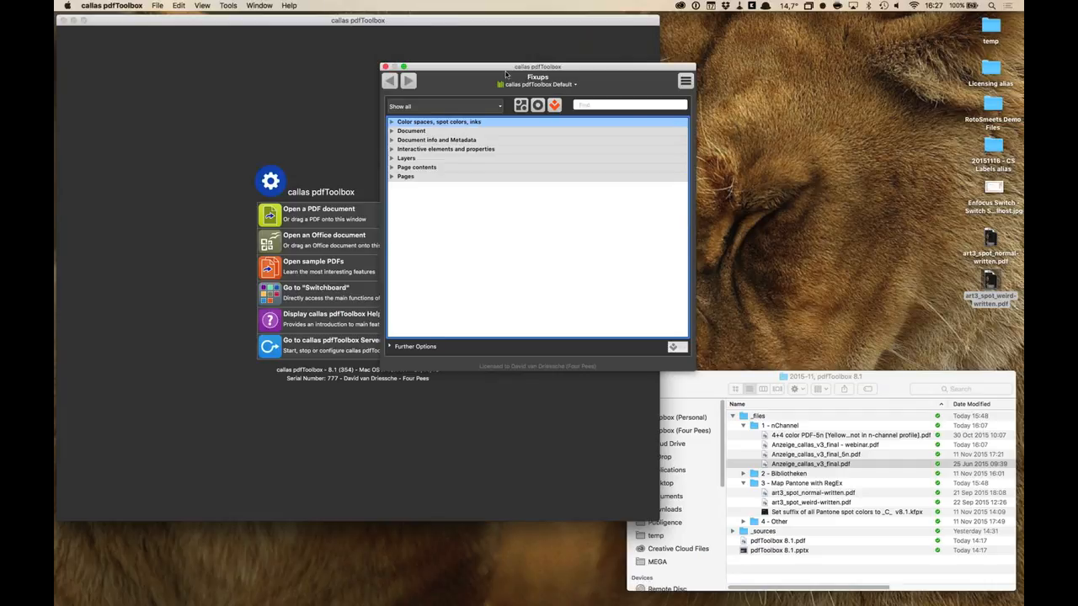
# - Examine the list of available libraries in the Fixups window, keeping callas pdfToolbox Default active
pyautogui.click(575, 88)
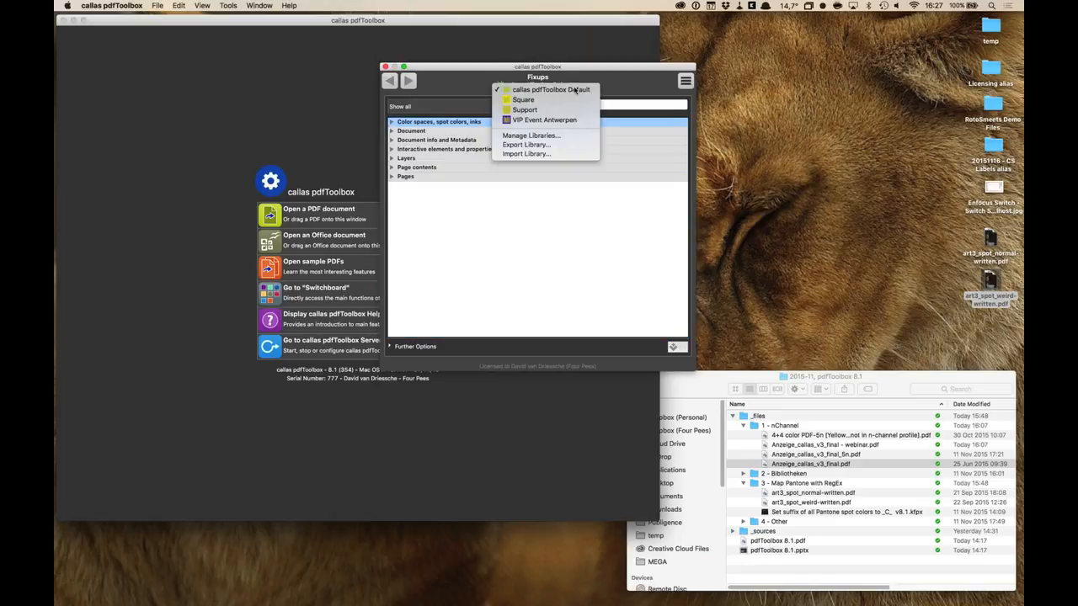
pyautogui.click(624, 85)
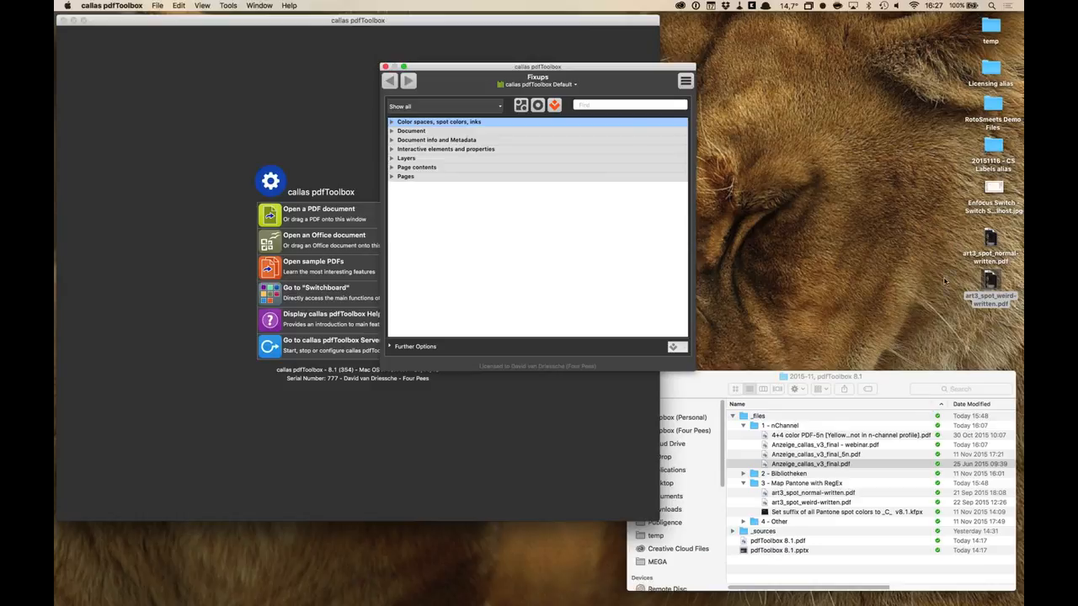
pyautogui.click(572, 85)
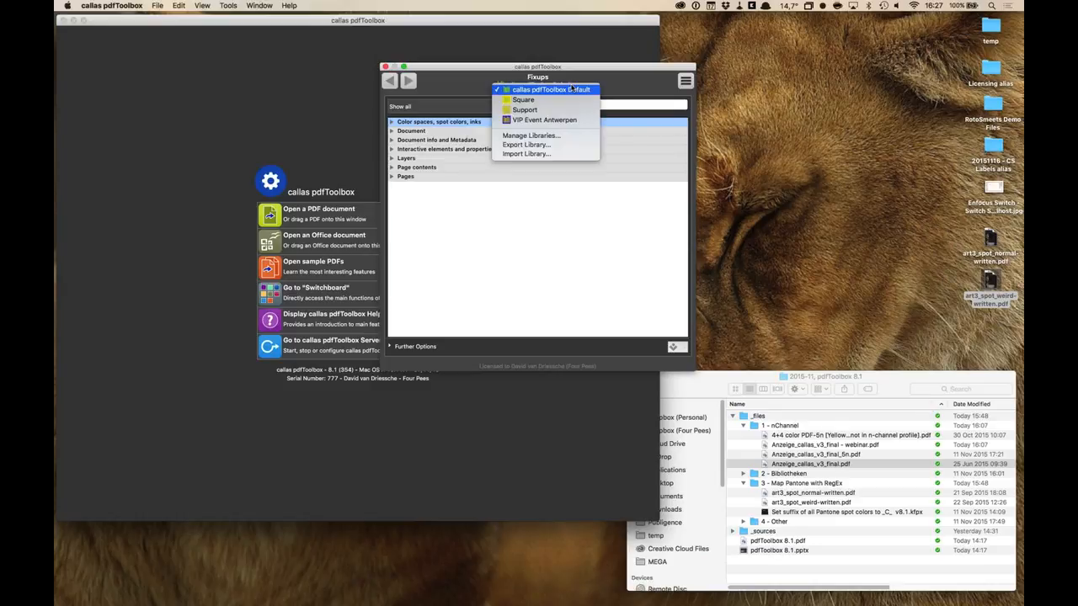
pyautogui.click(587, 83)
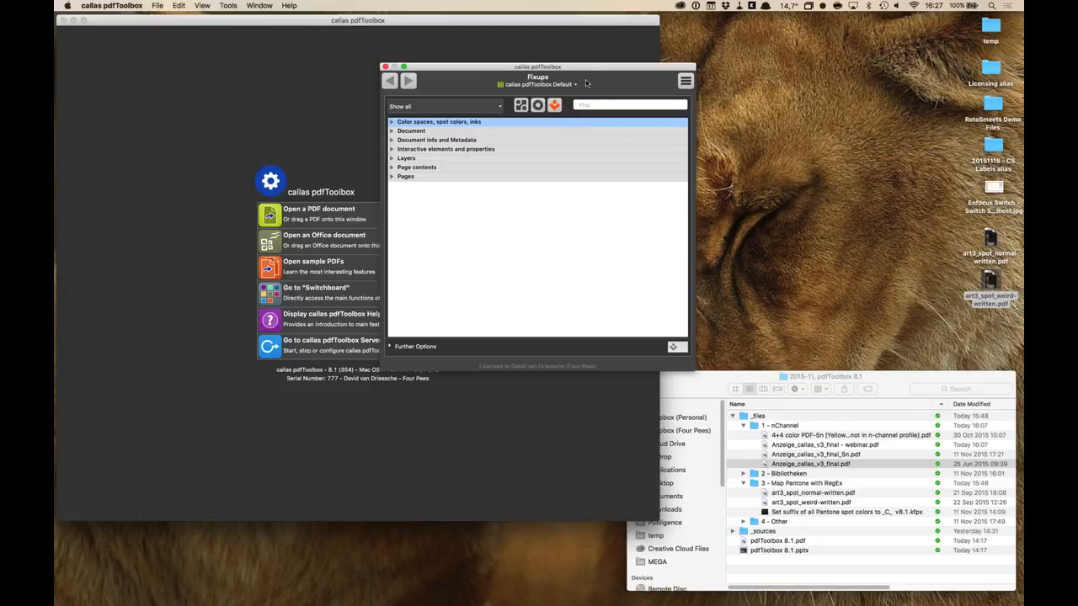
# - Open Manage Libraries and examine the process plans, profiles, fixups, color conversion policies and output intents held in the libraries
pyautogui.click(684, 81)
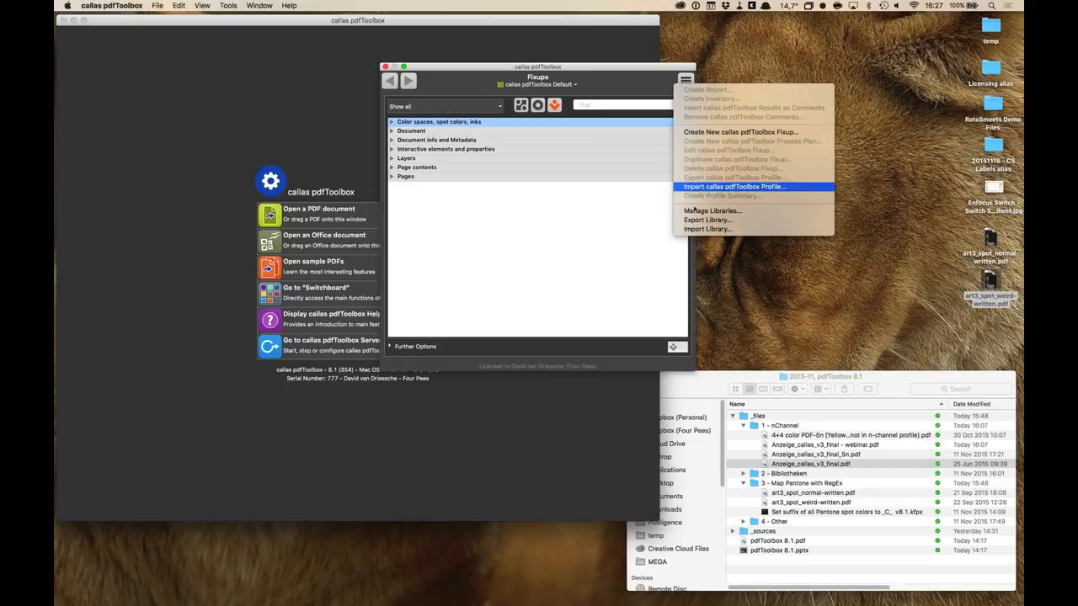
pyautogui.click(701, 212)
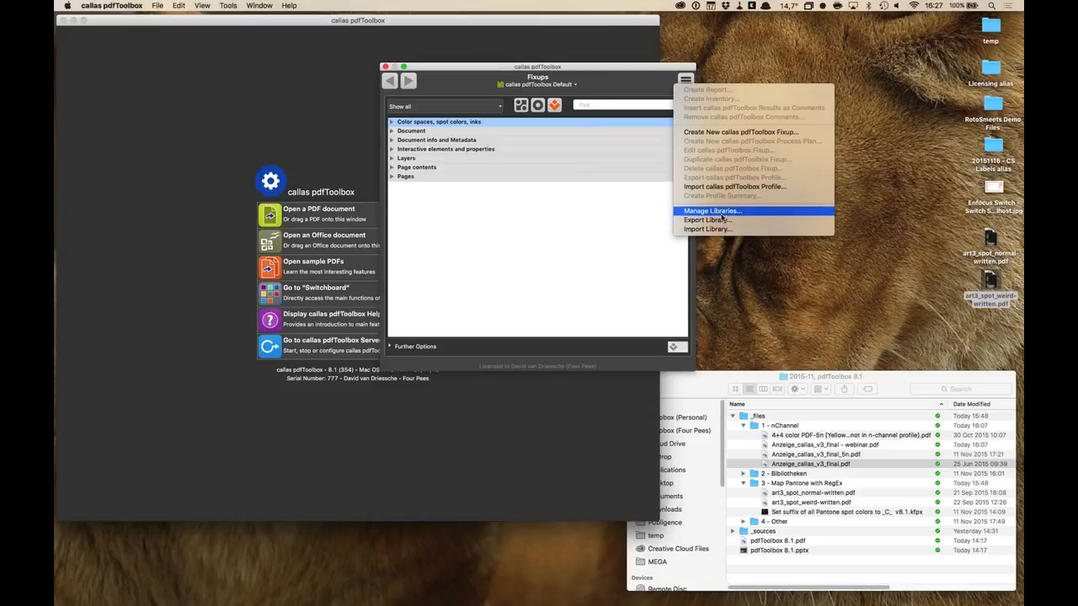
pyautogui.click(716, 211)
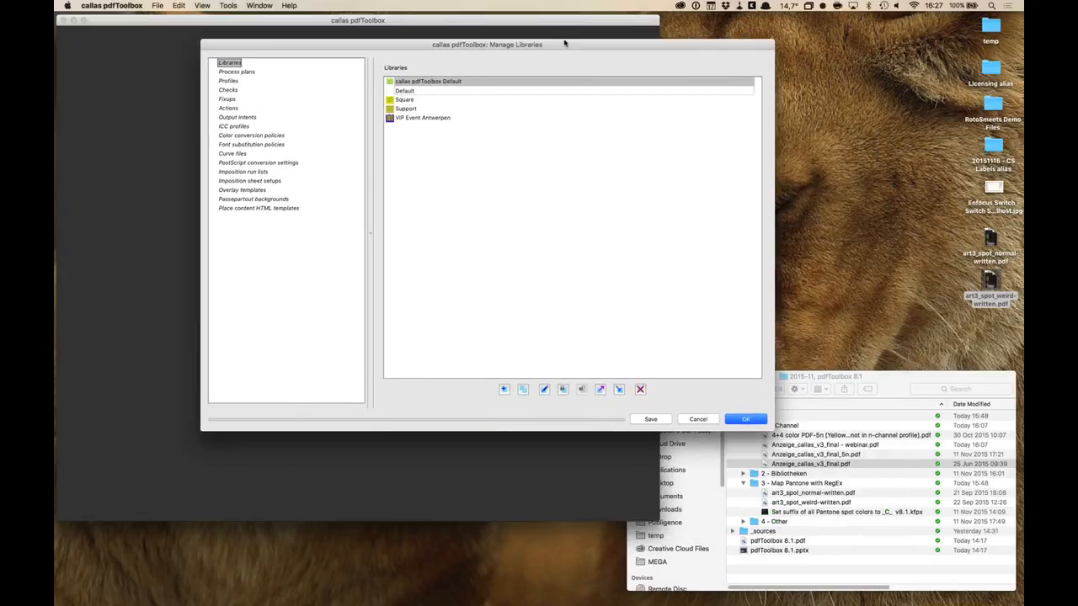
pyautogui.click(240, 70)
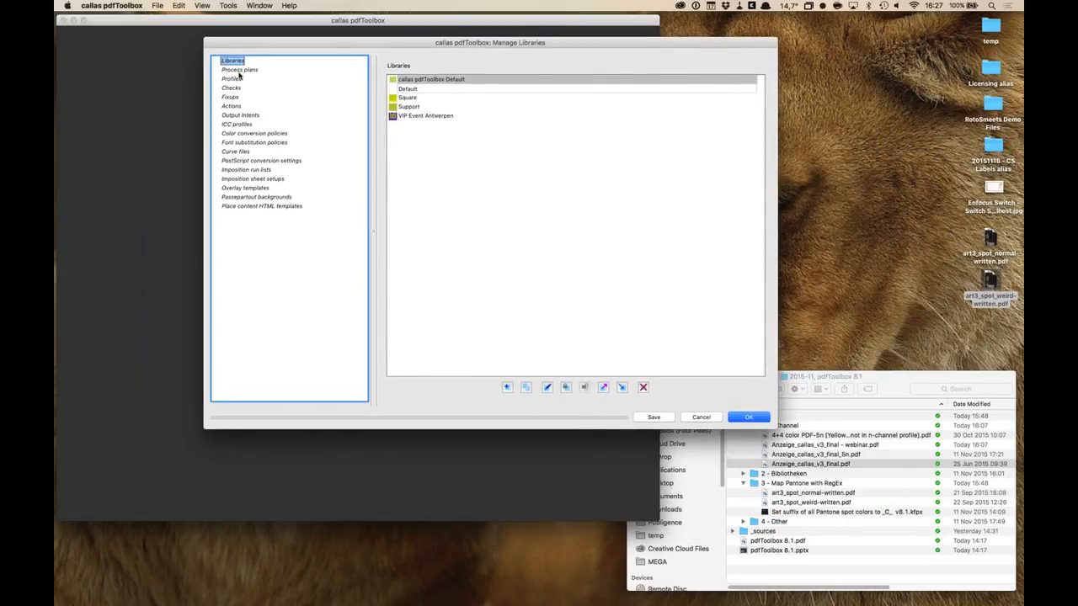
pyautogui.click(234, 80)
pyautogui.click(235, 97)
pyautogui.click(235, 133)
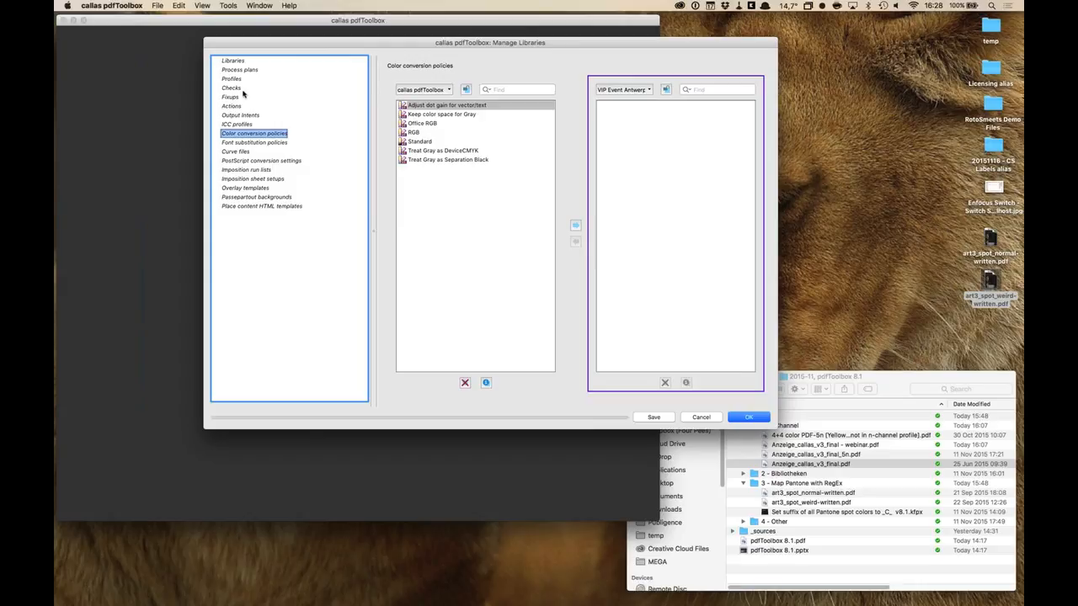
pyautogui.click(240, 98)
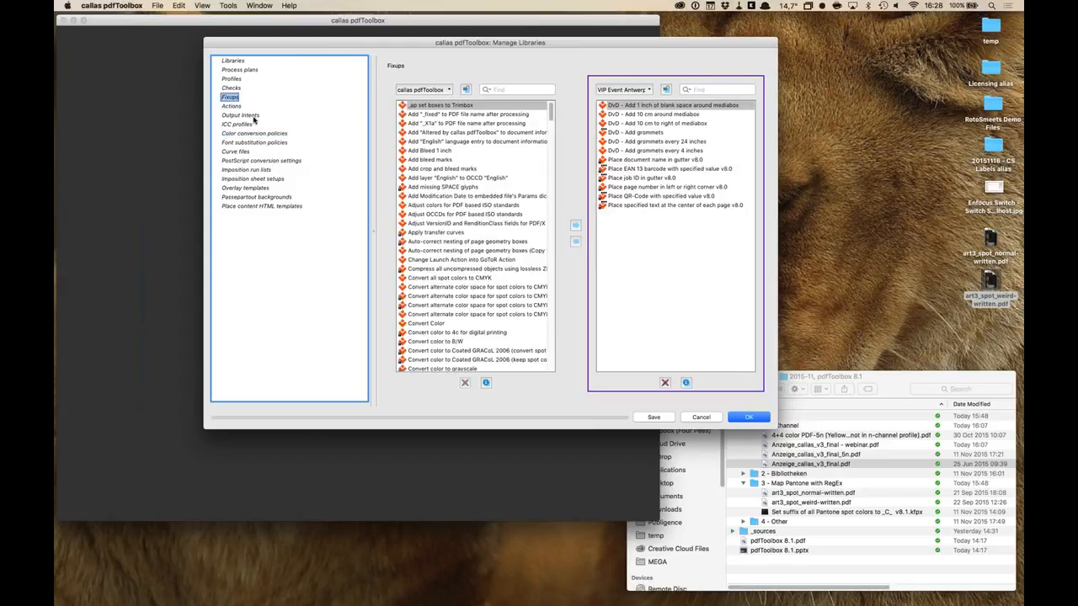
pyautogui.click(253, 117)
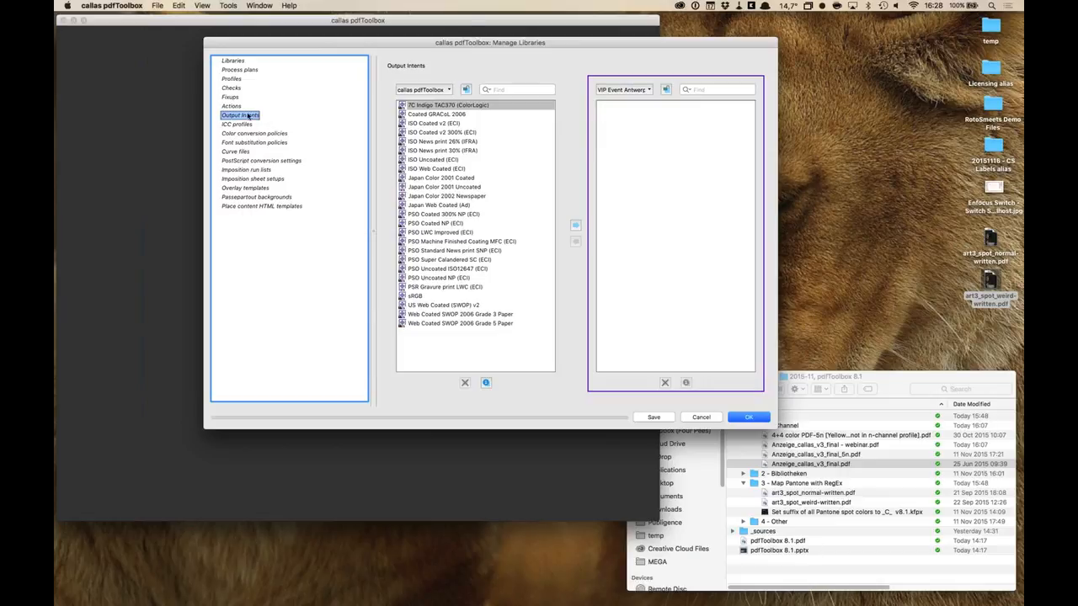
# - Review the Default, Square, Support and VIP Event Antwerpen entries in the library overview, and close the manager without changes
pyautogui.click(232, 60)
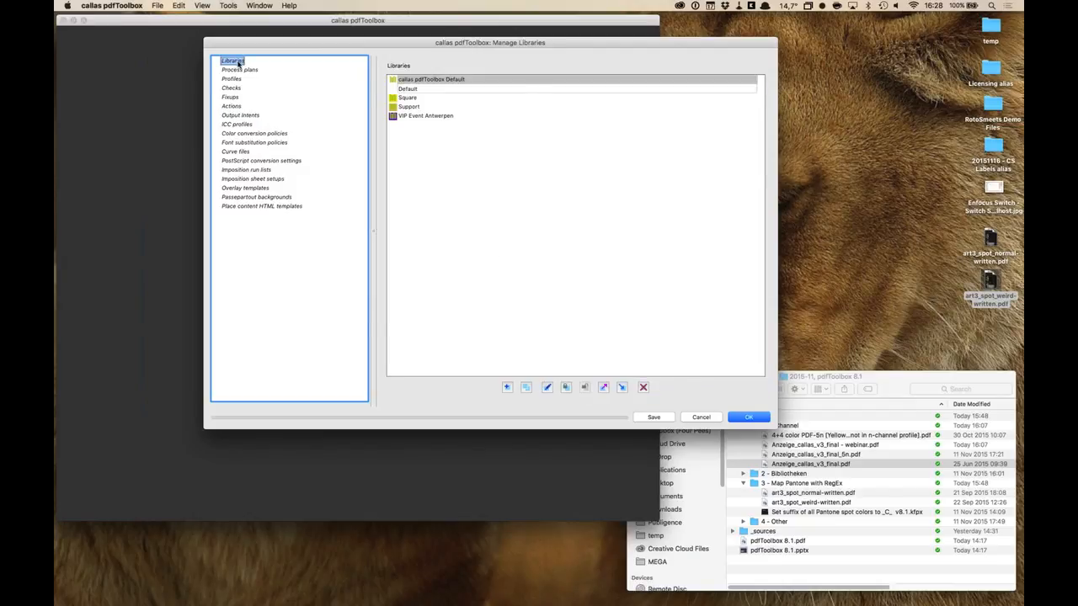
pyautogui.click(424, 99)
pyautogui.click(423, 99)
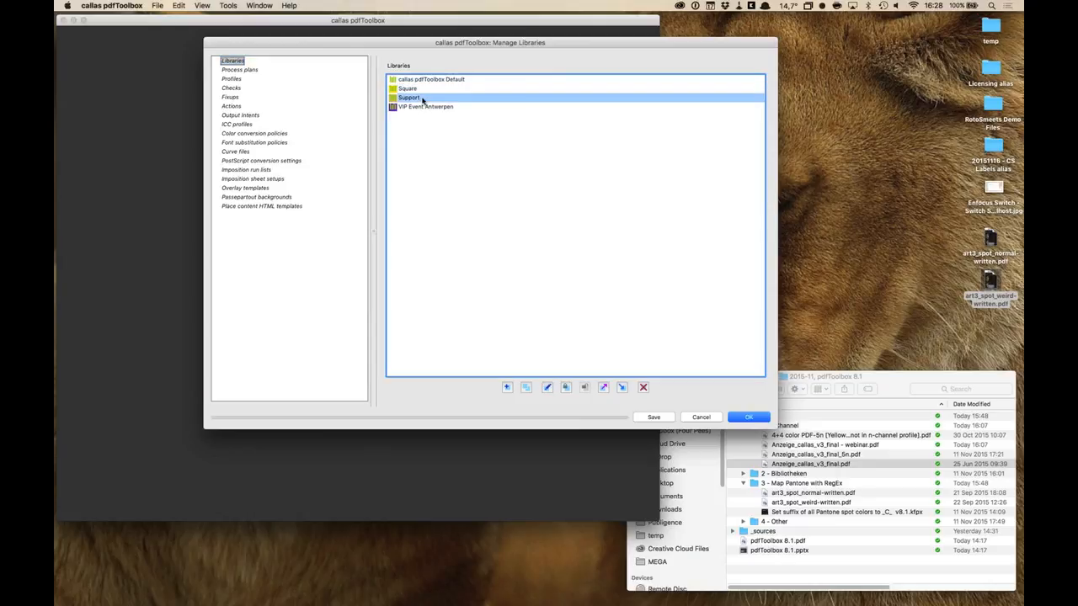
pyautogui.click(421, 106)
pyautogui.click(421, 97)
pyautogui.click(421, 89)
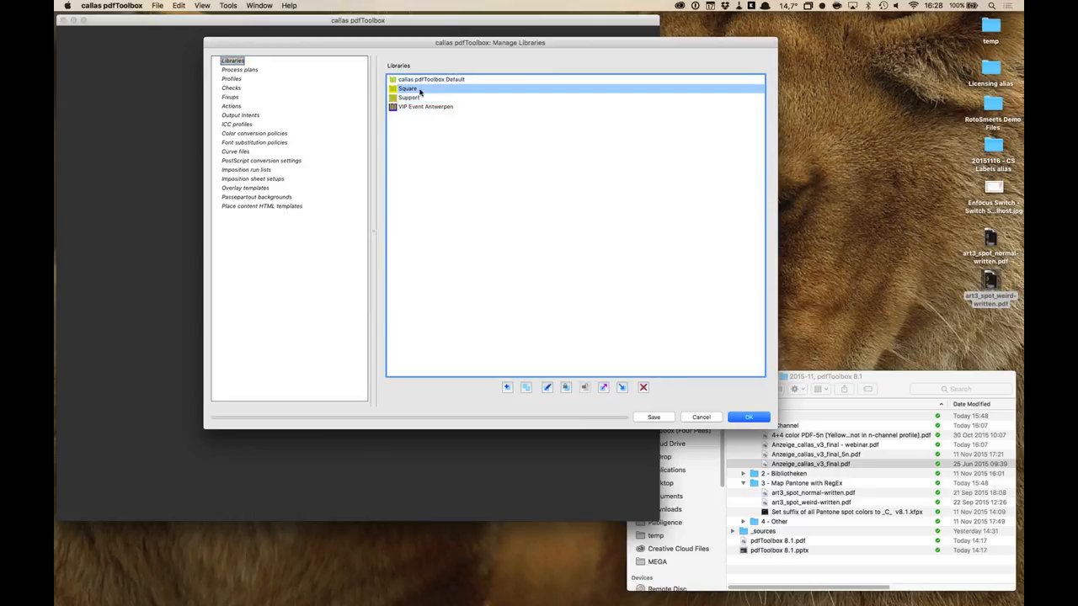
pyautogui.click(421, 80)
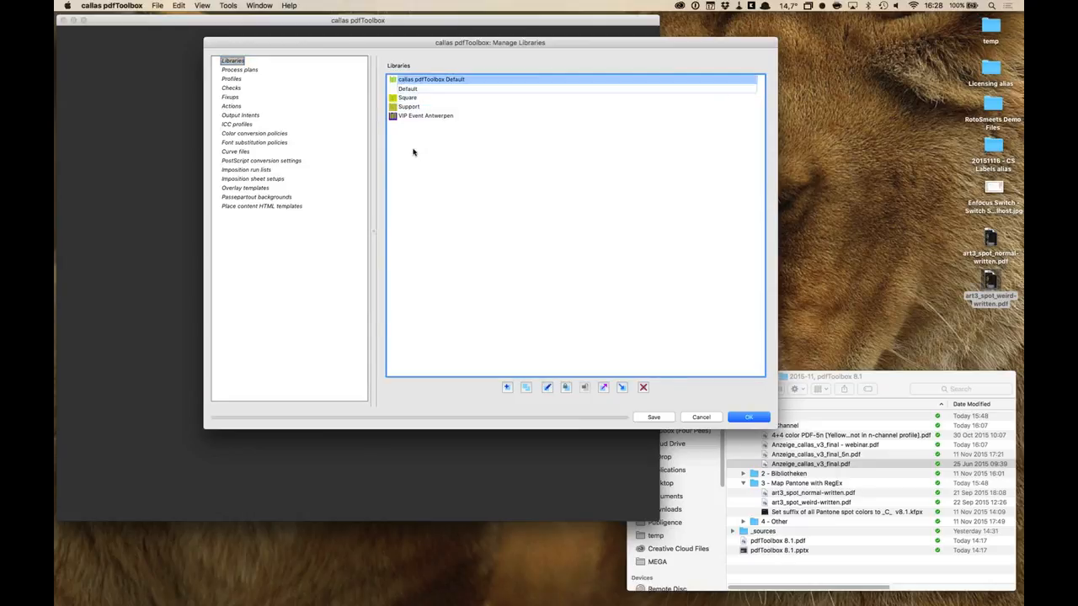
pyautogui.click(417, 100)
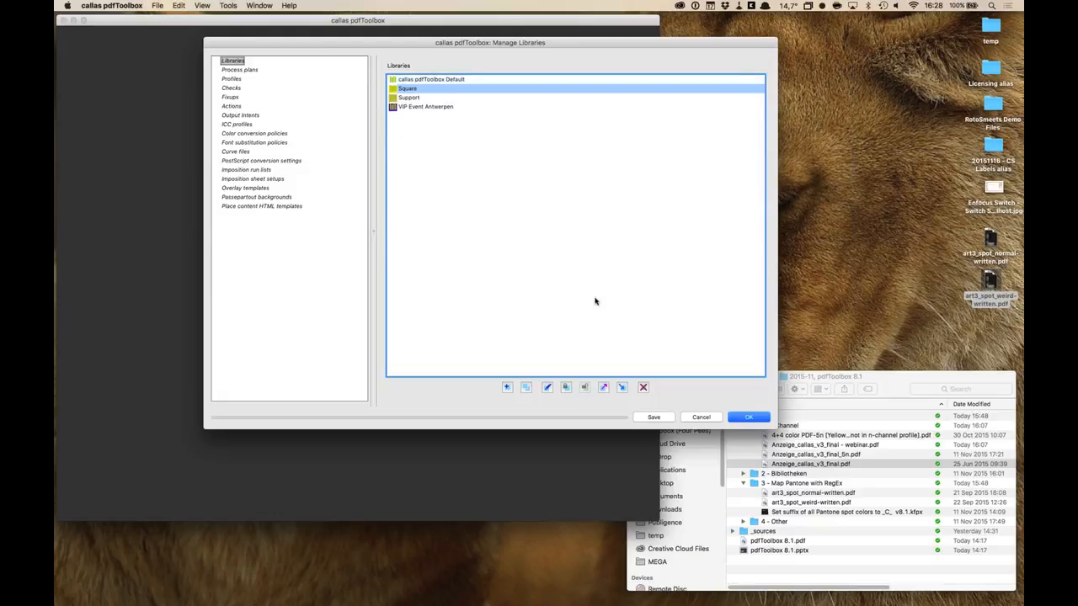
pyautogui.click(700, 418)
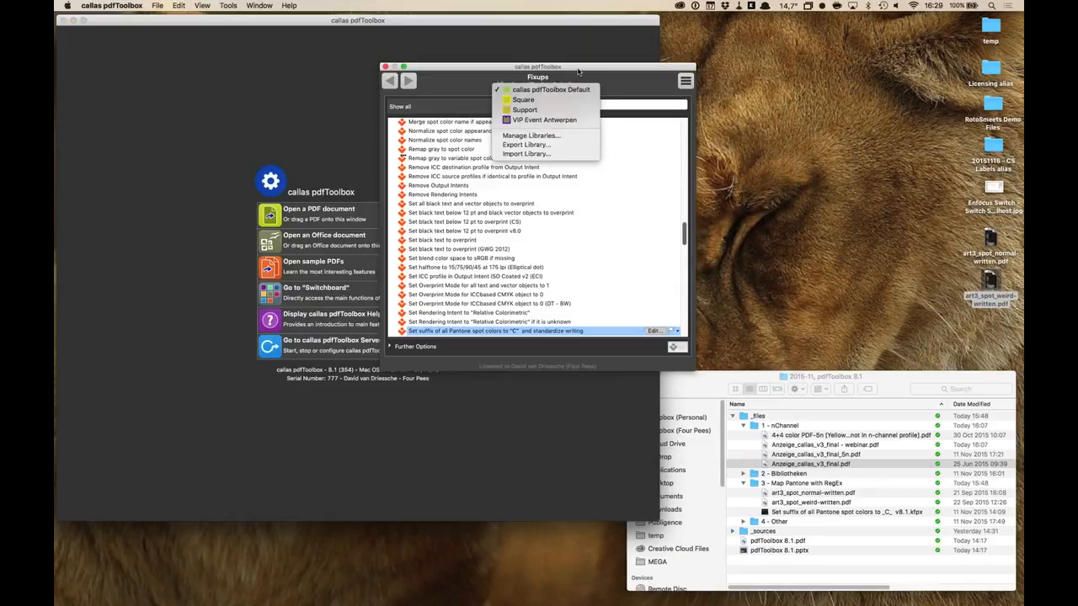
# - Open the Switchboard and place it beside the Fixups window
pyautogui.click(579, 75)
pyautogui.click(245, 6)
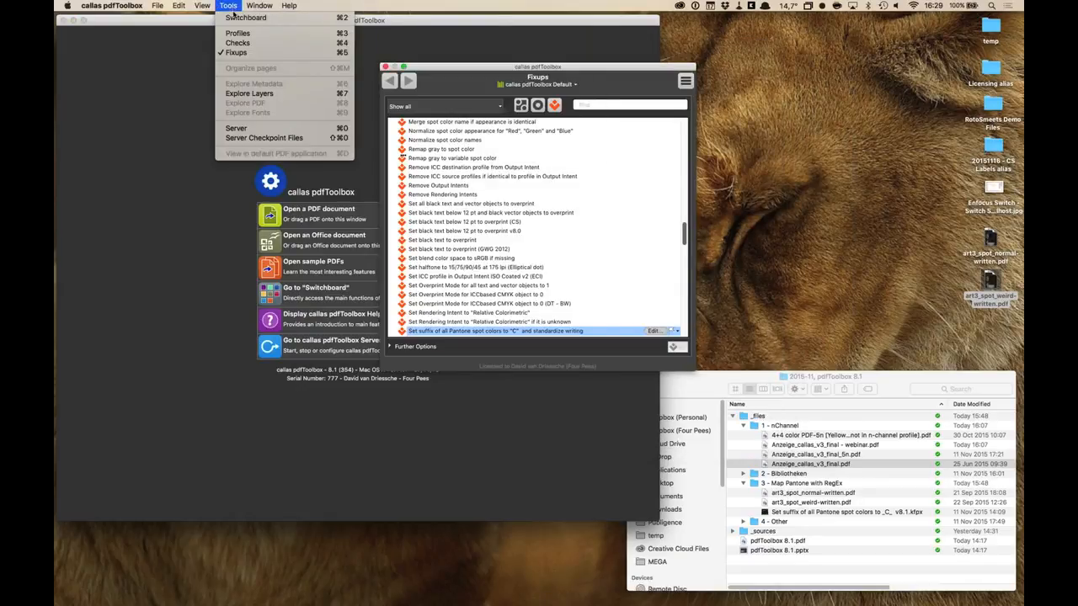
pyautogui.click(253, 17)
pyautogui.moveTo(762, 20); pyautogui.dragTo(793, 76)
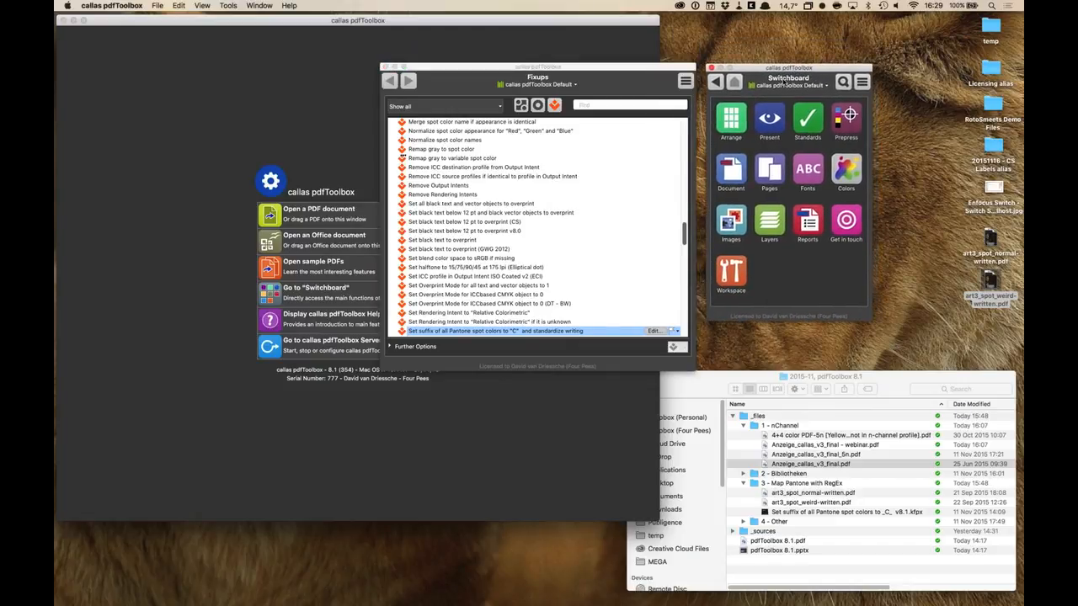
# - Switch the active library to VIP Event Antwerpen, and close the Switchboard window
pyautogui.click(573, 86)
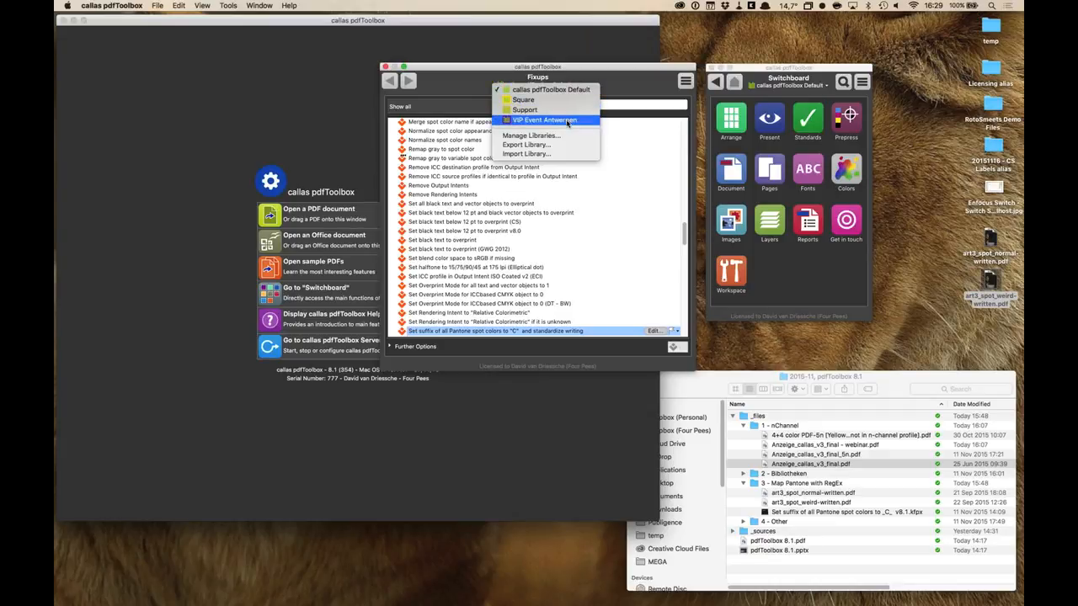
pyautogui.click(599, 79)
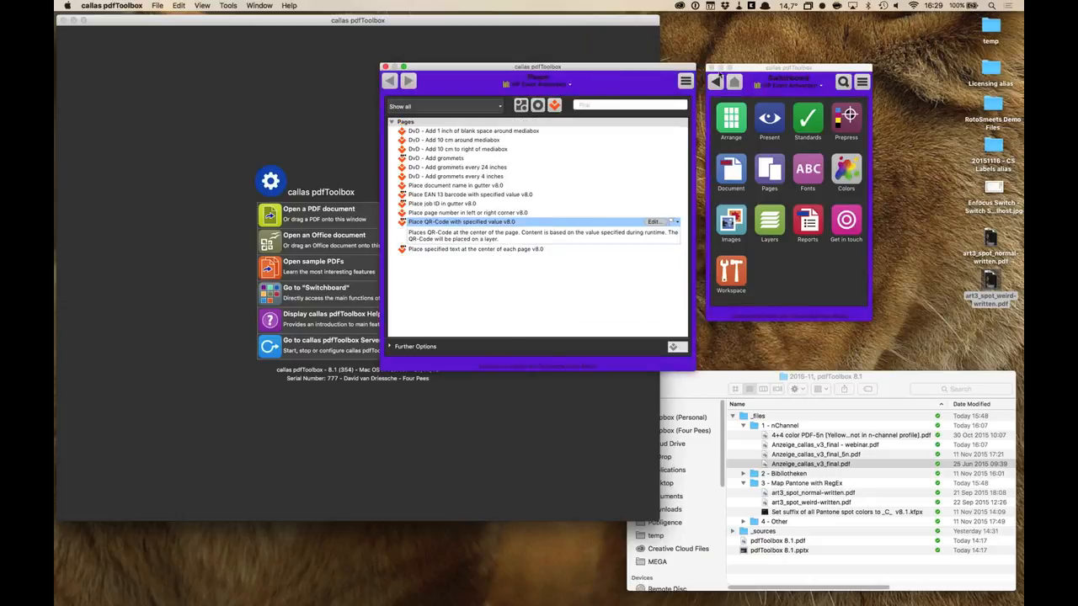
pyautogui.click(712, 67)
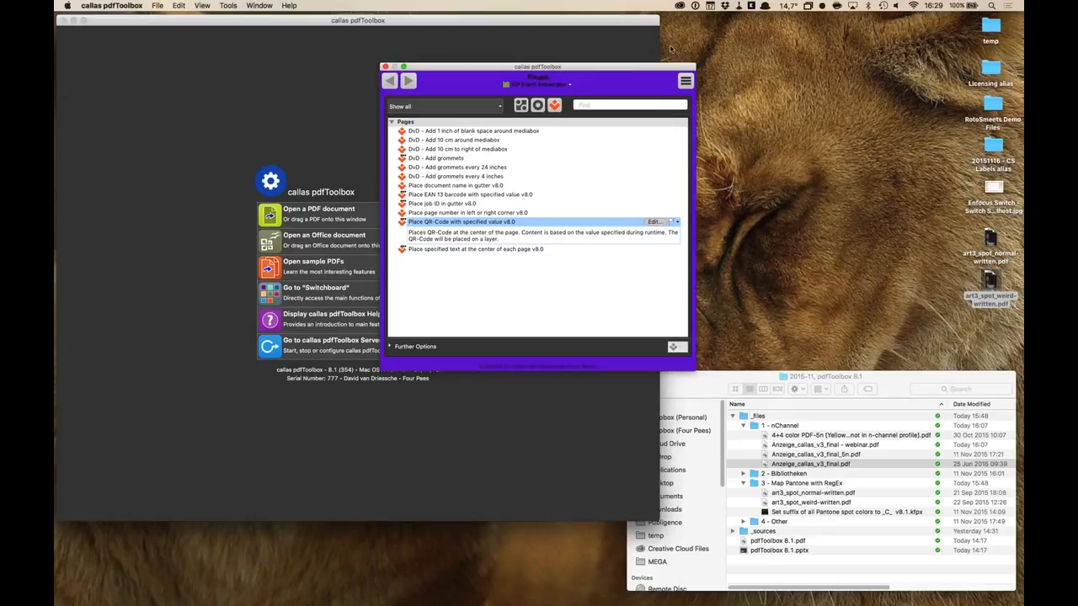
pyautogui.moveTo(643, 71); pyautogui.dragTo(658, 46)
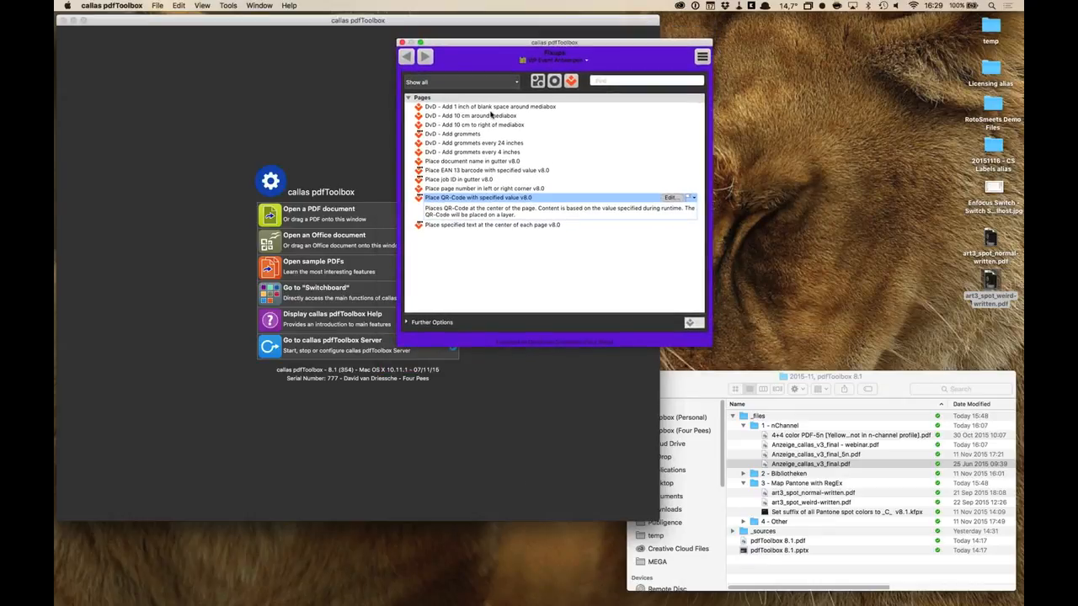
# - Show the VIP Event Antwerpen library's profiles and clear the pdf/x search filter
pyautogui.click(549, 86)
pyautogui.click(533, 85)
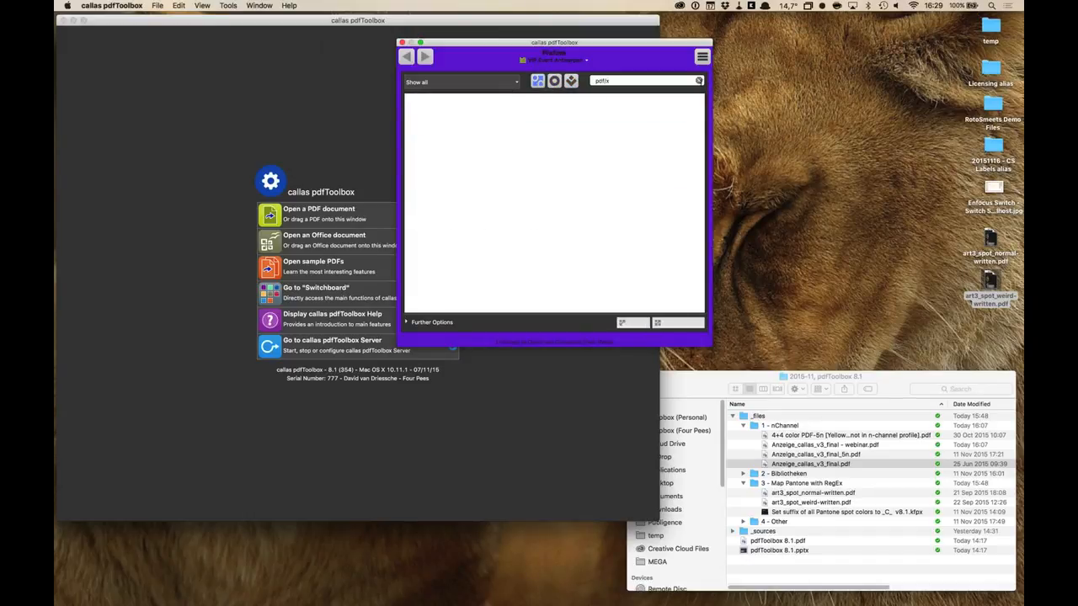
pyautogui.click(698, 80)
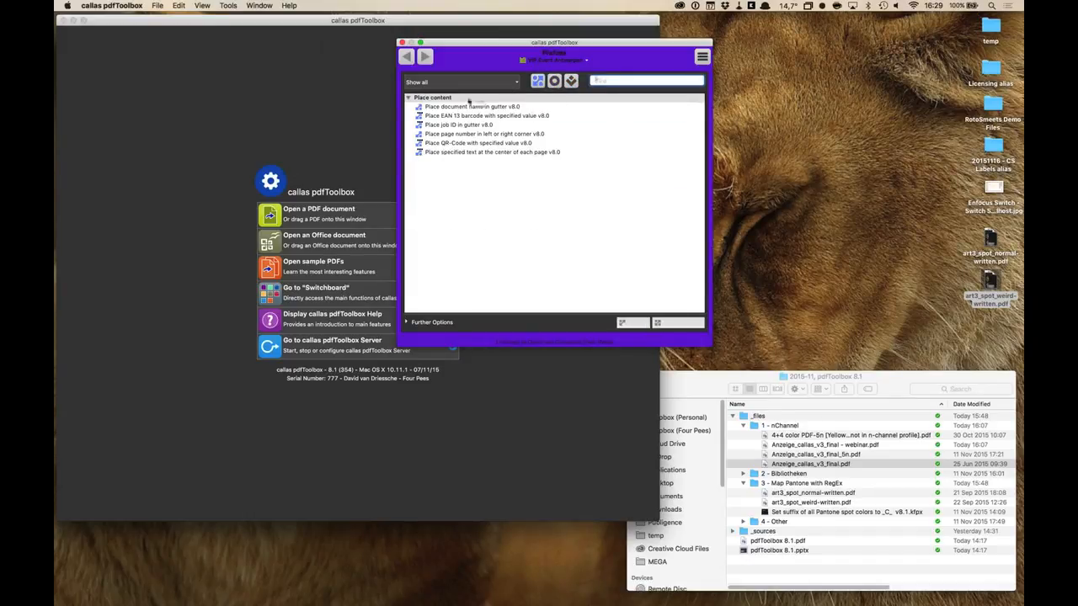
# - Compare the profiles in the callas pdfToolbox Default, Support and VIP Event Antwerpen libraries, ending on VIP Event Antwerpen
pyautogui.click(586, 61)
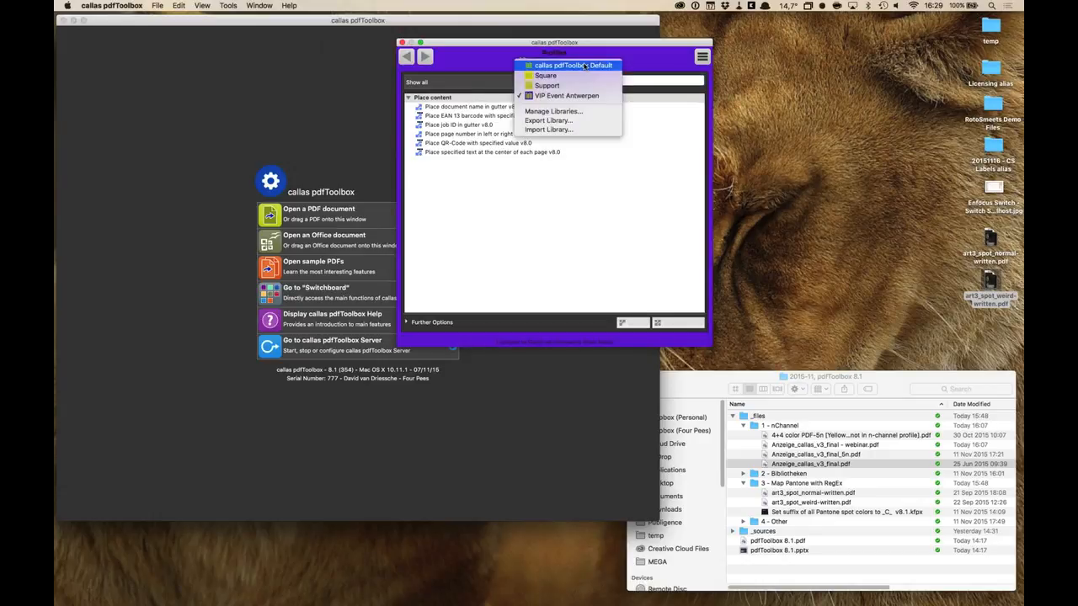
pyautogui.click(586, 66)
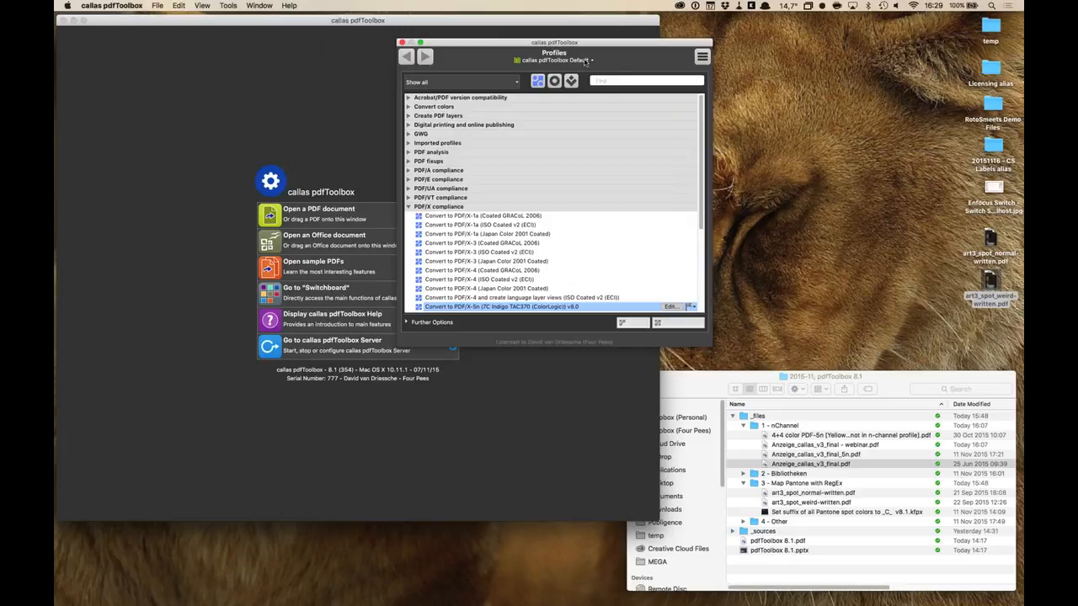
pyautogui.click(585, 63)
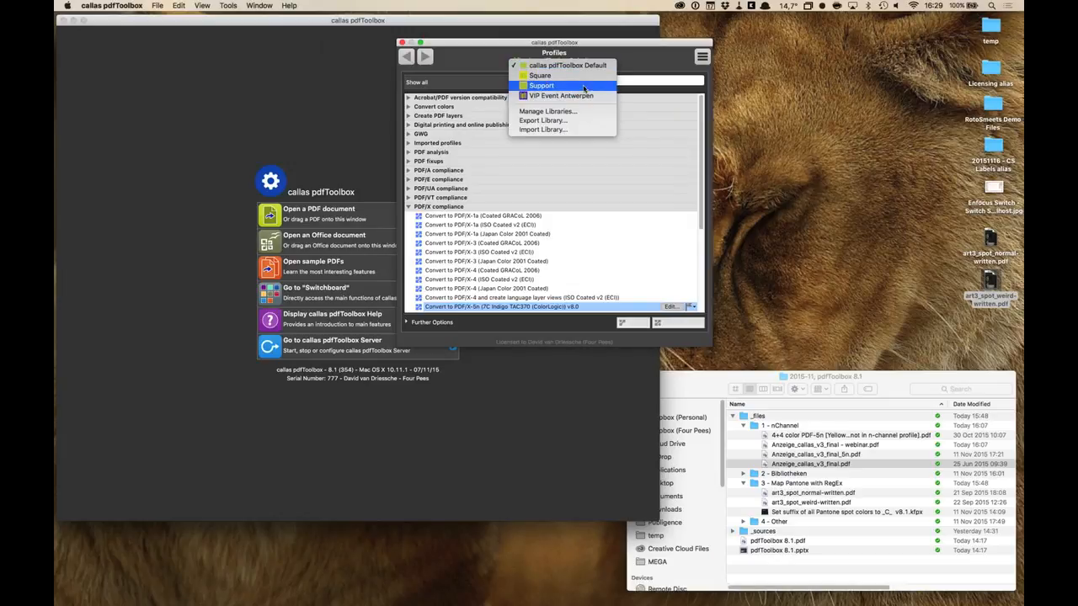
pyautogui.click(569, 165)
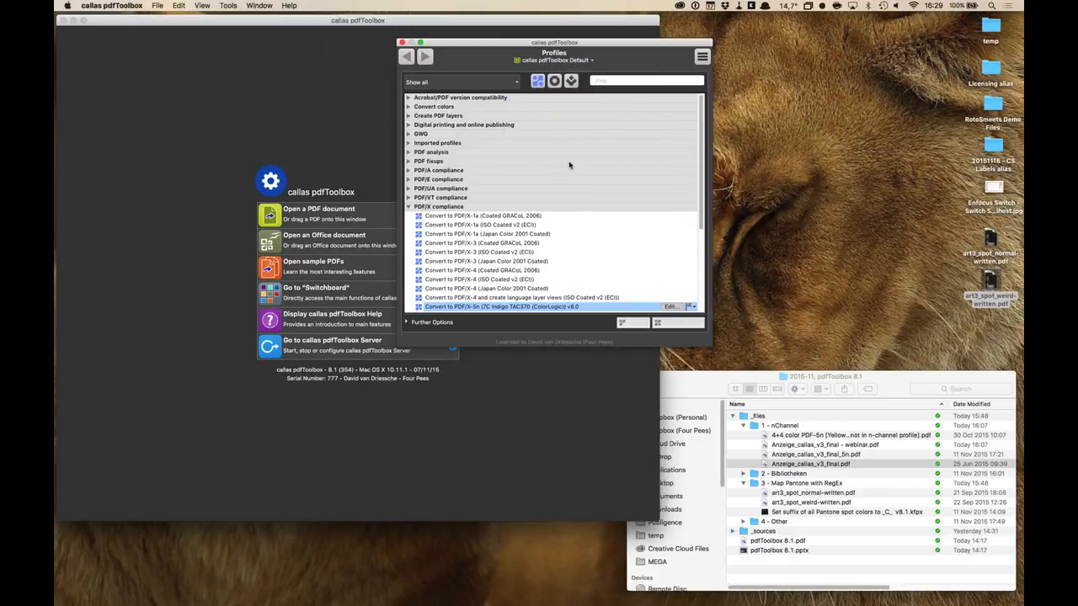
pyautogui.click(560, 62)
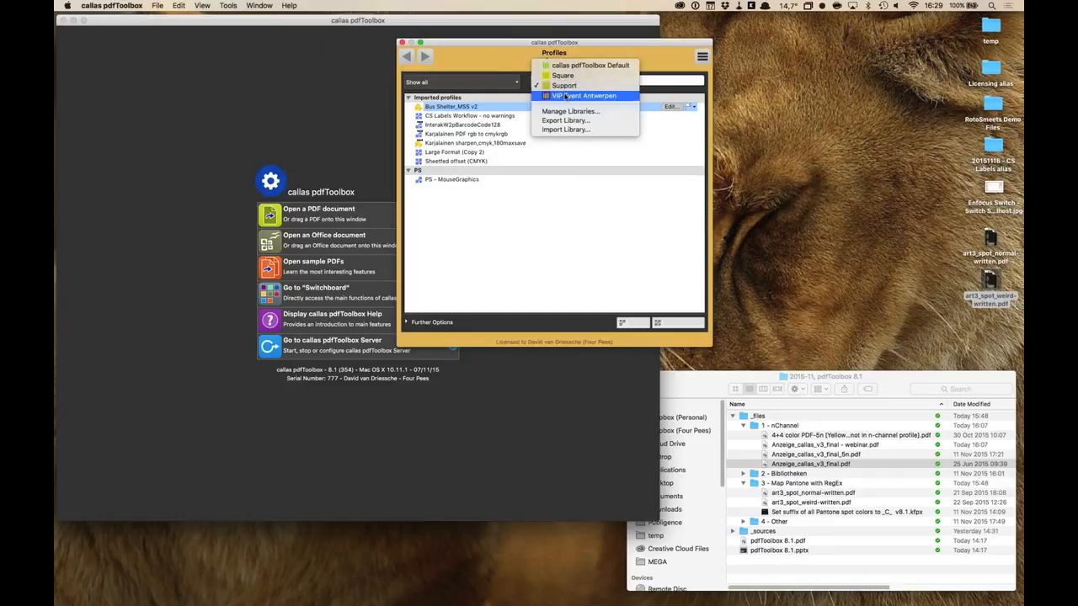
pyautogui.click(566, 94)
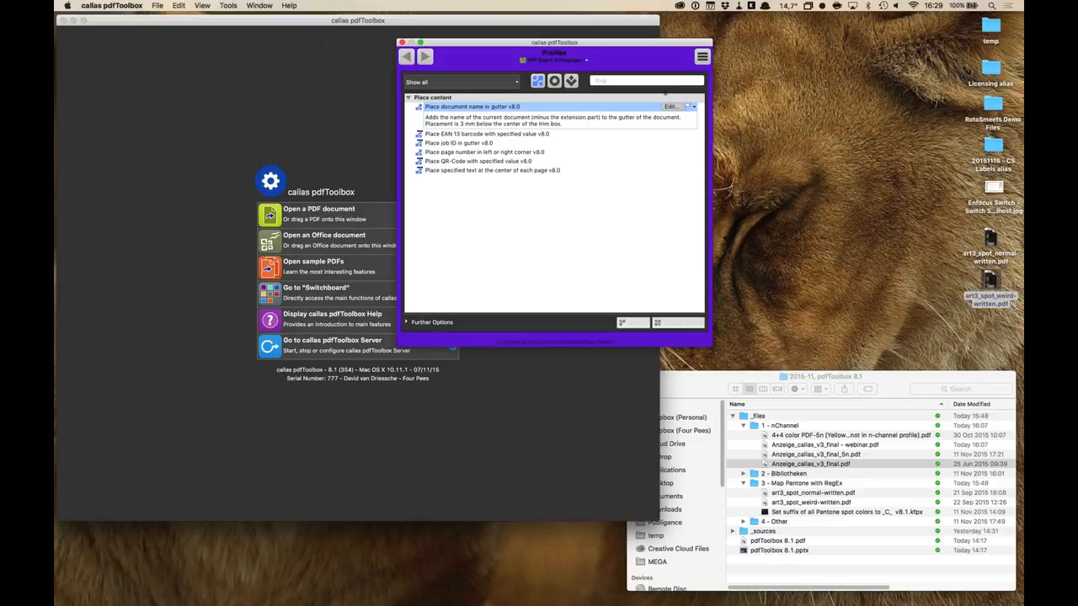
# - Review the library choices in the Profiles window and reopen Manage Libraries
pyautogui.click(577, 61)
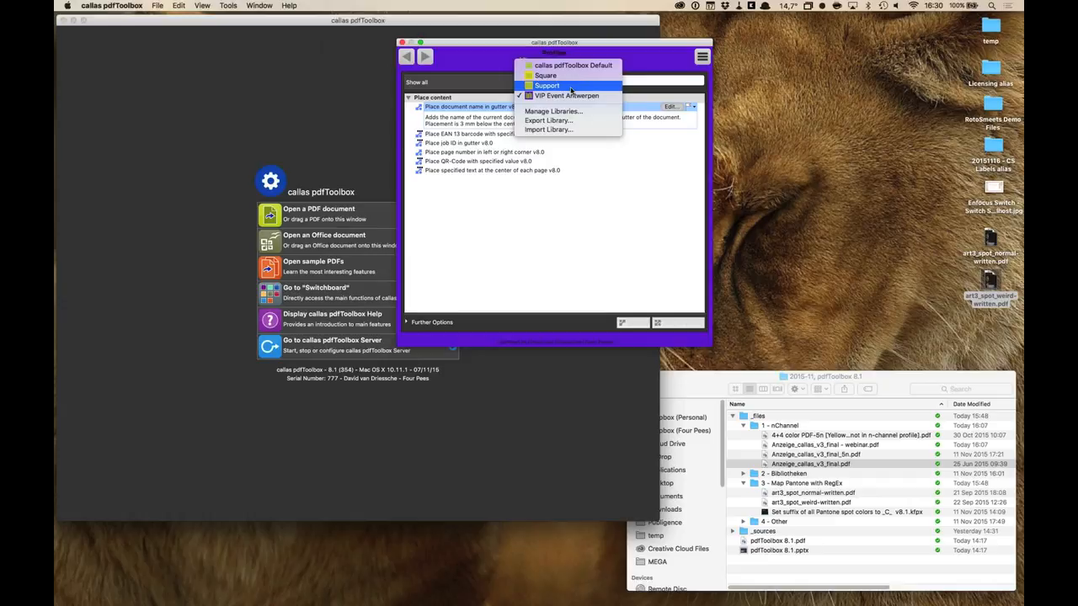
pyautogui.click(586, 236)
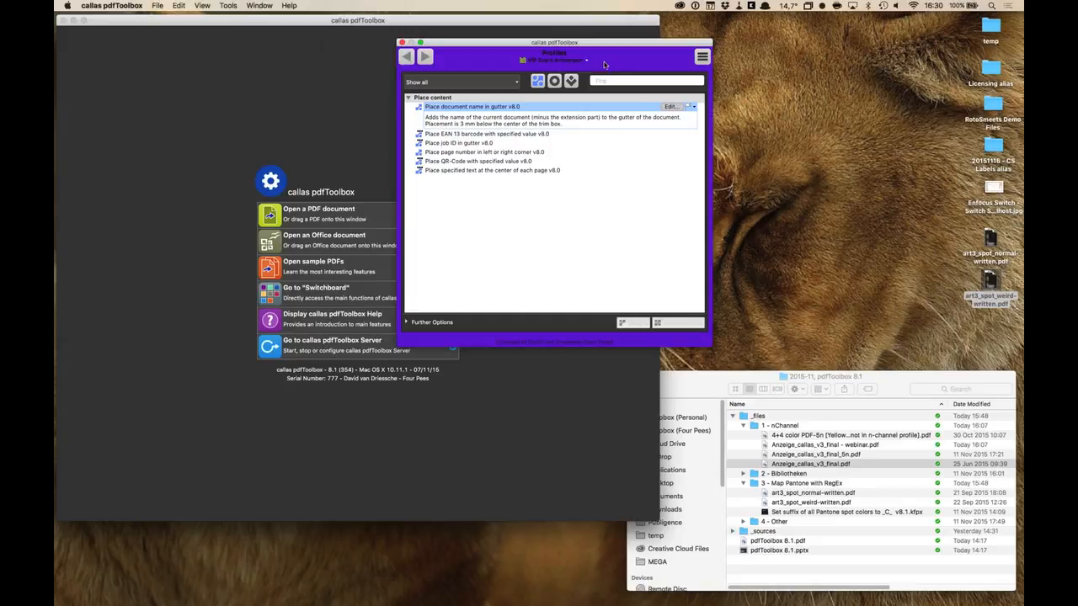
pyautogui.click(579, 59)
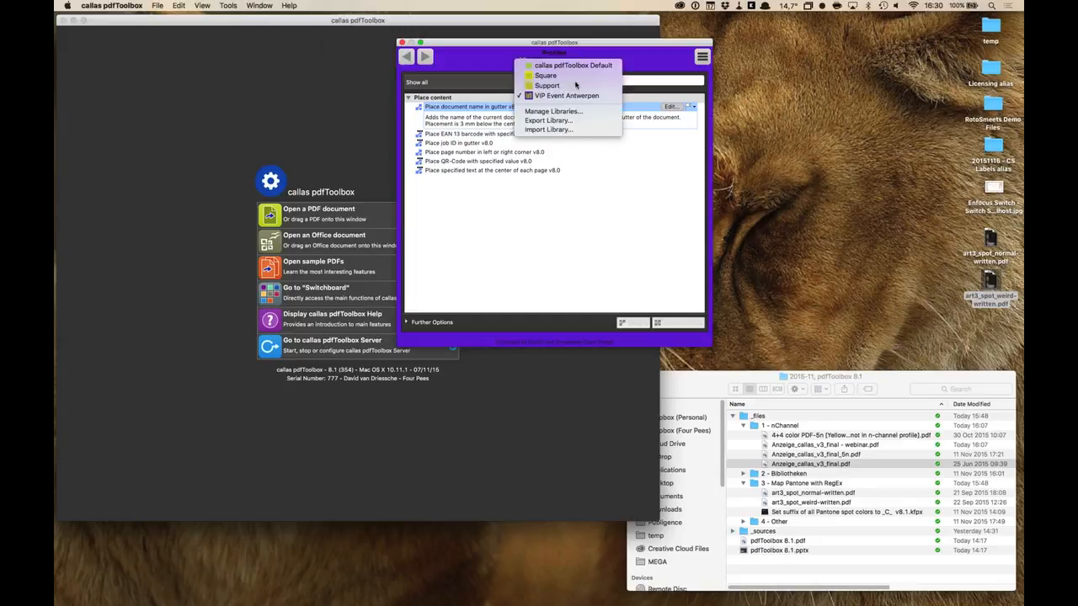
pyautogui.click(573, 113)
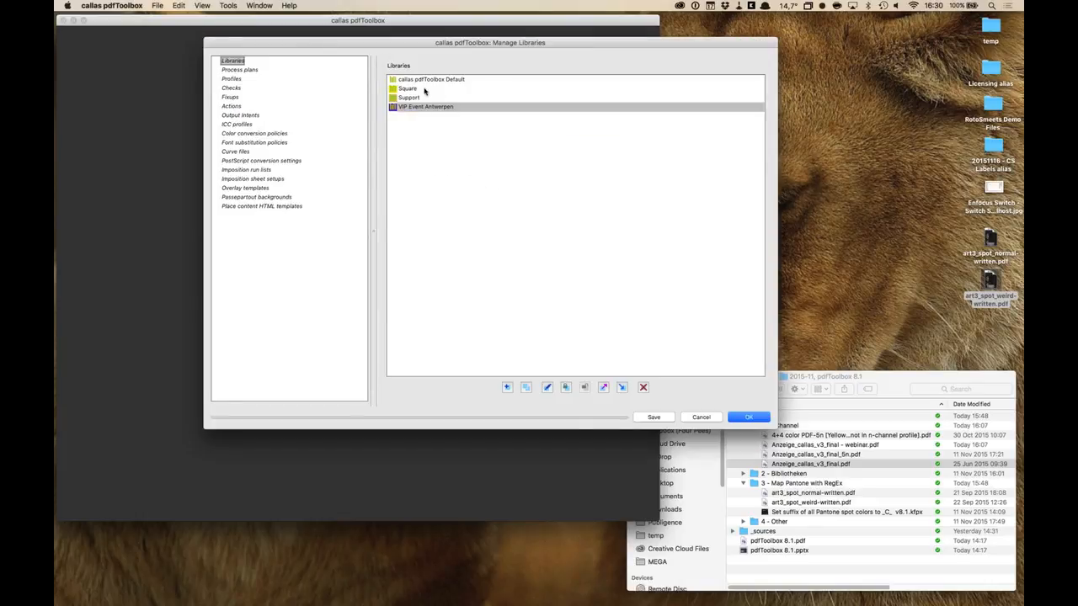
# - Review the callas pdfToolbox Default library's name, description, update and color settings without changing them, and close Manage Libraries
pyautogui.click(420, 107)
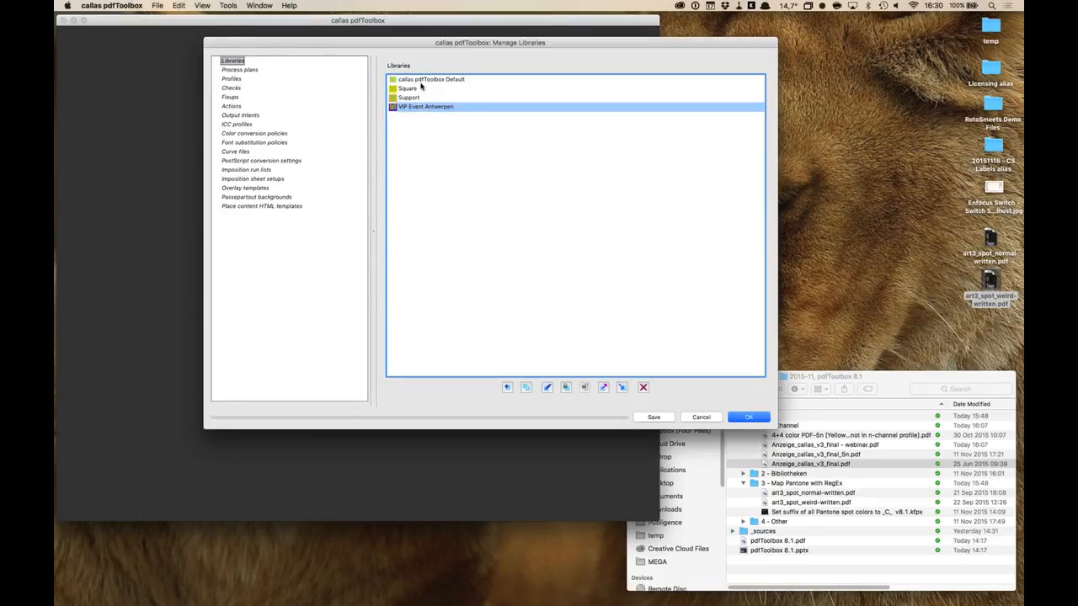
pyautogui.click(421, 80)
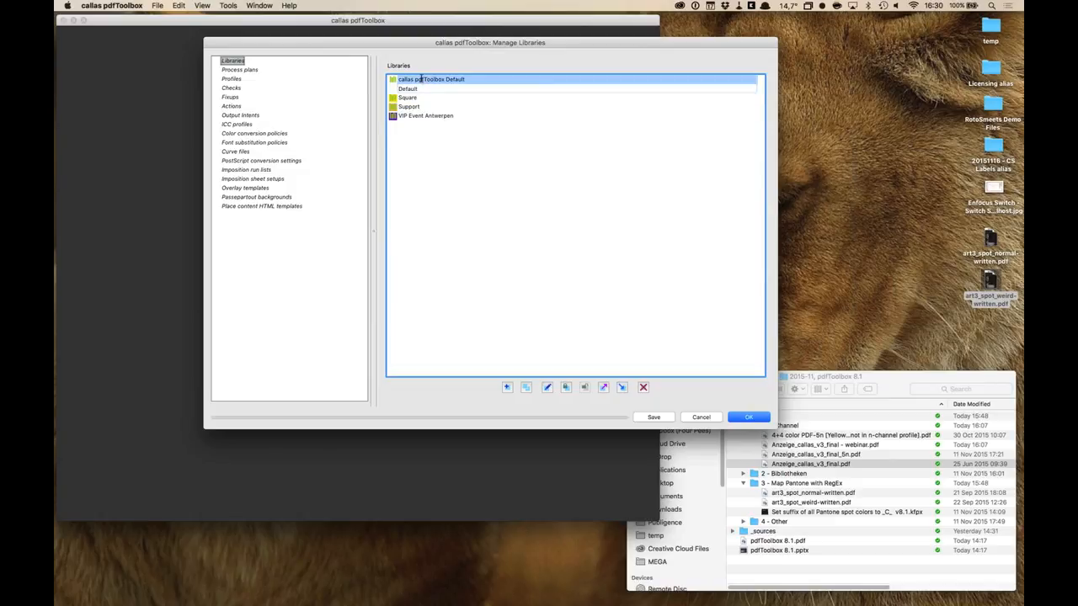
pyautogui.doubleClick(421, 79)
pyautogui.moveTo(457, 19); pyautogui.dragTo(581, 17)
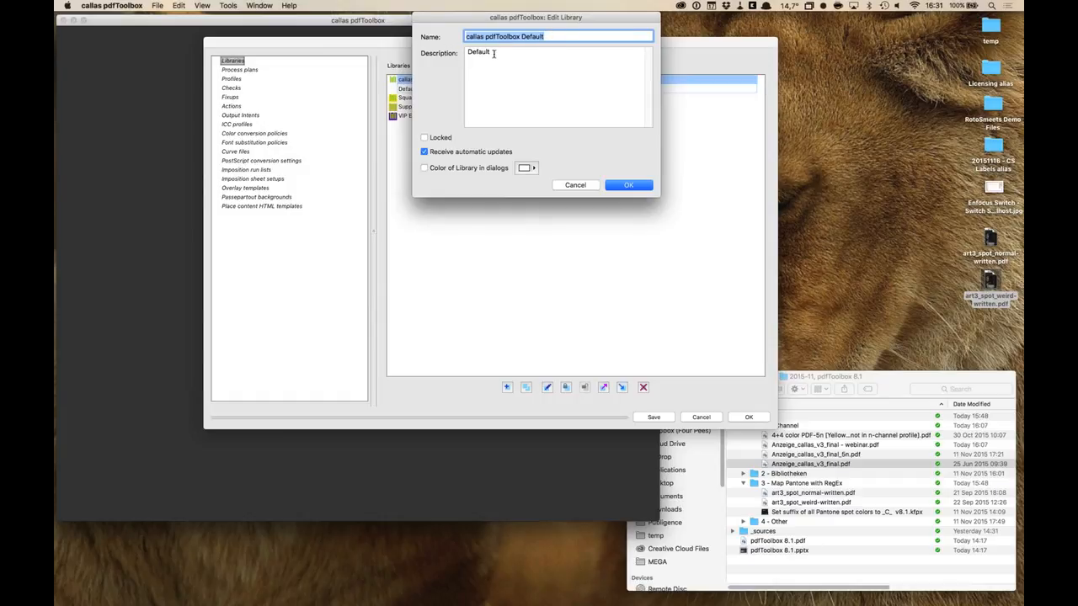
pyautogui.press('Tab')
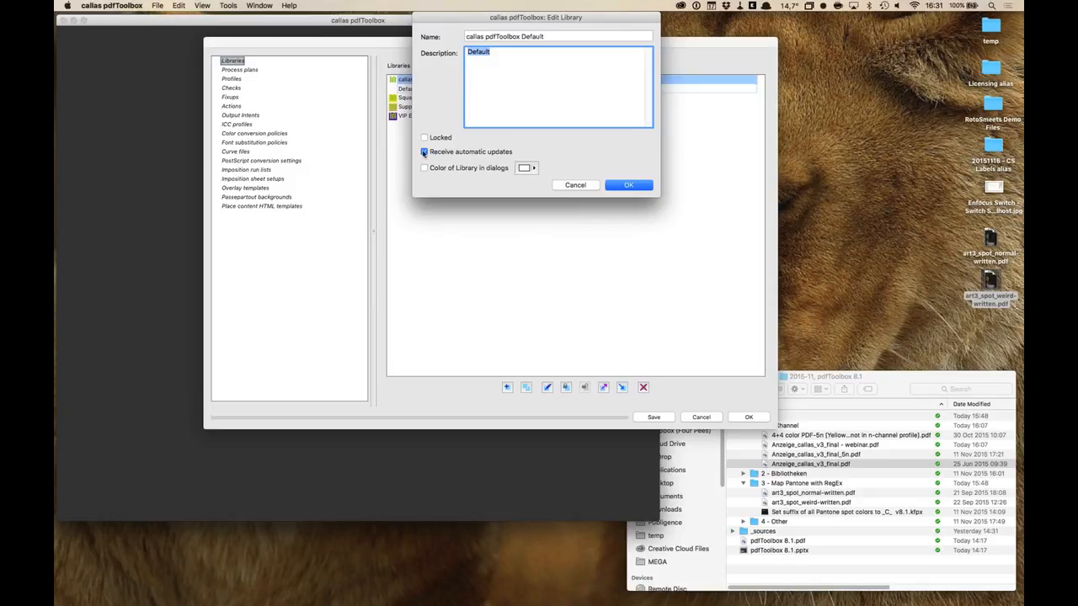
pyautogui.click(535, 169)
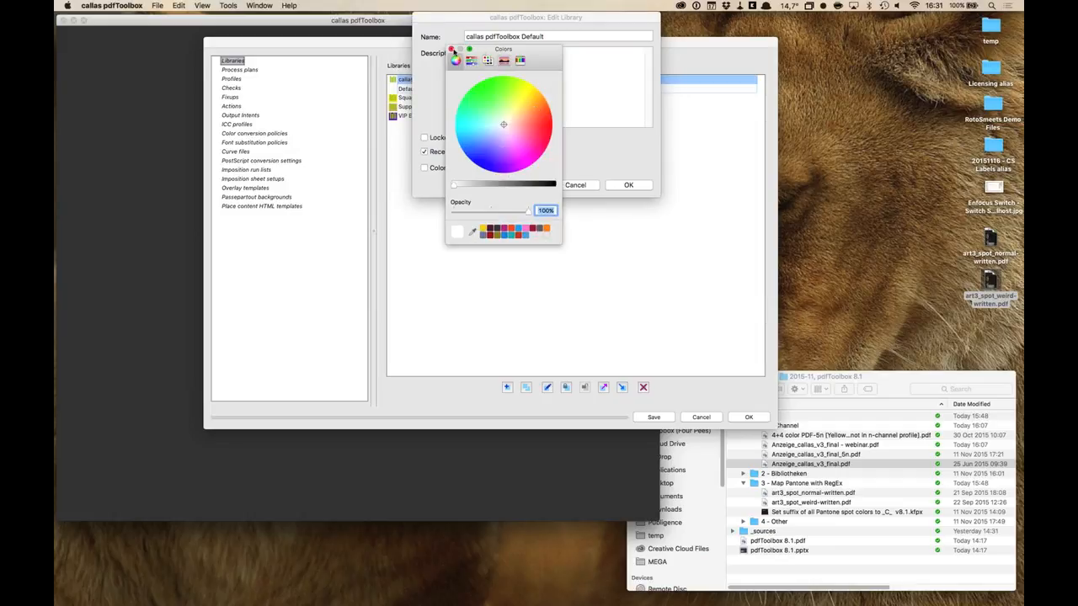
pyautogui.click(450, 50)
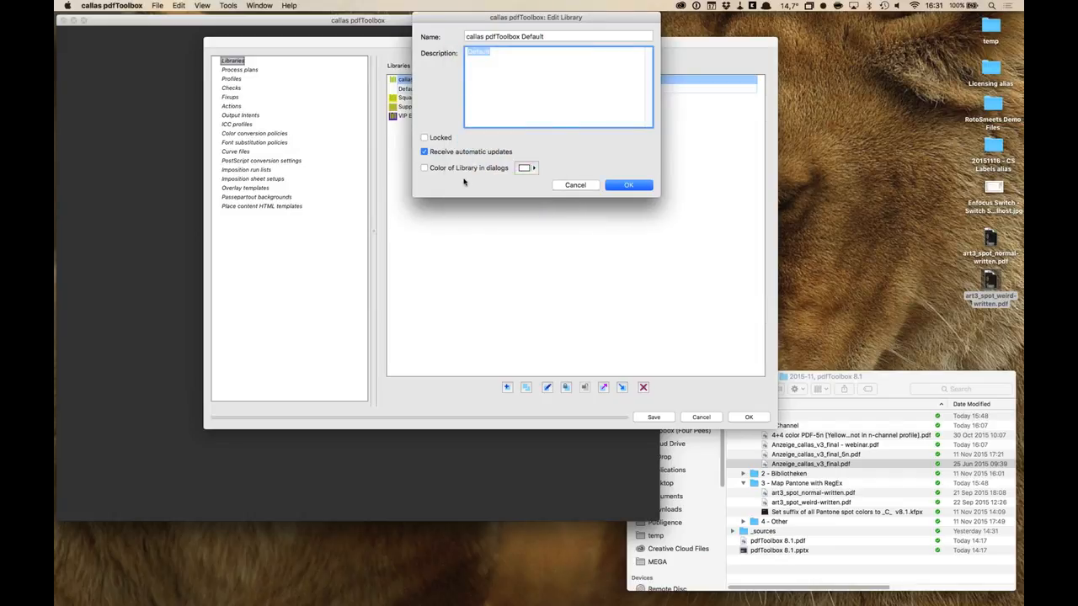
pyautogui.click(575, 185)
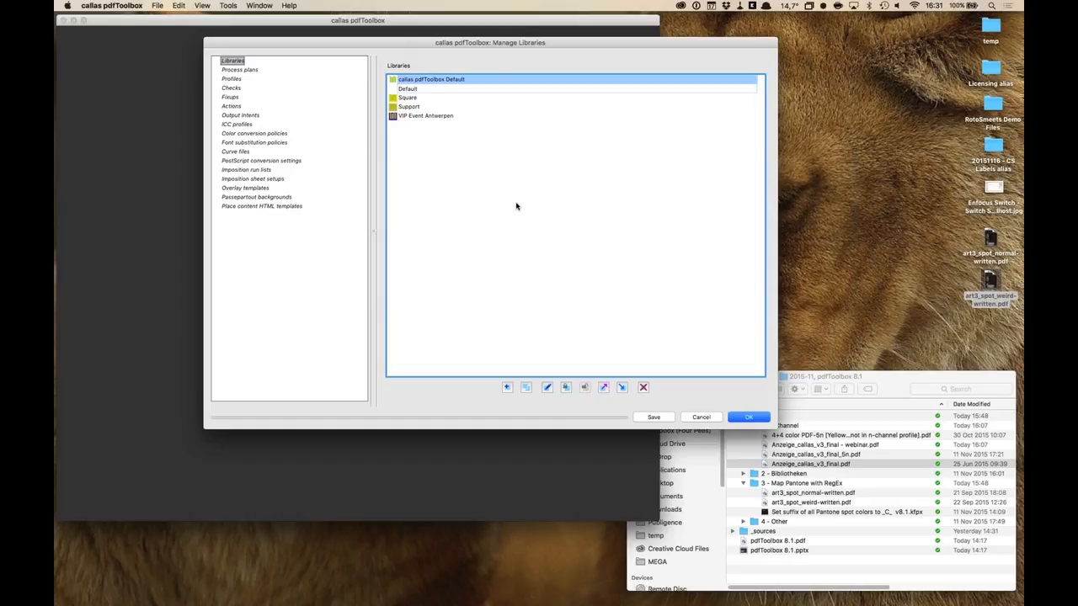
pyautogui.click(744, 418)
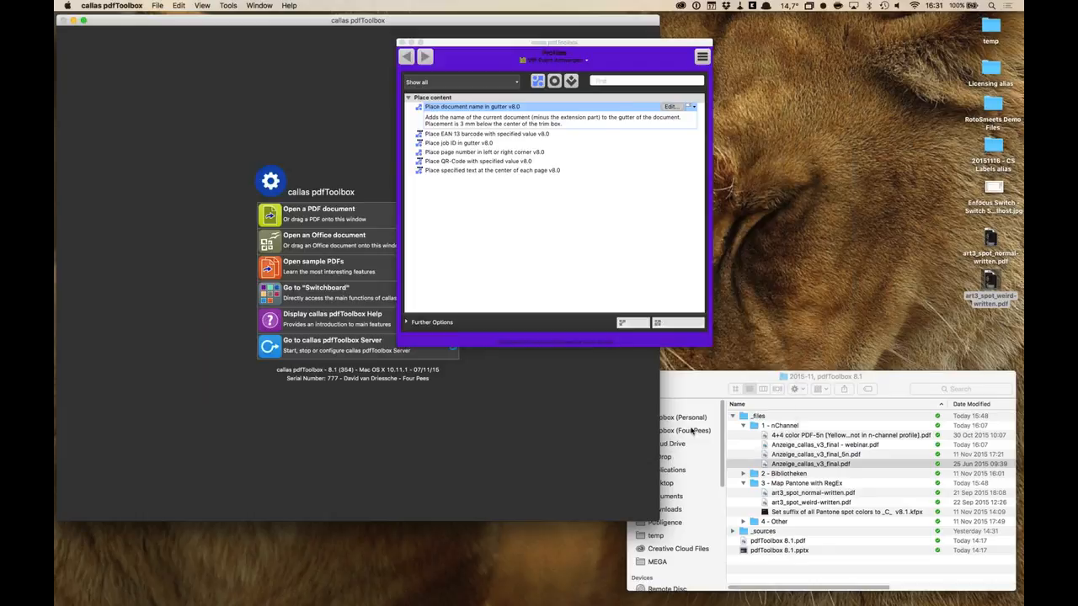
# - Show the Support library's profiles, and switch the active library to callas pdfToolbox Default
pyautogui.click(581, 58)
pyautogui.click(578, 88)
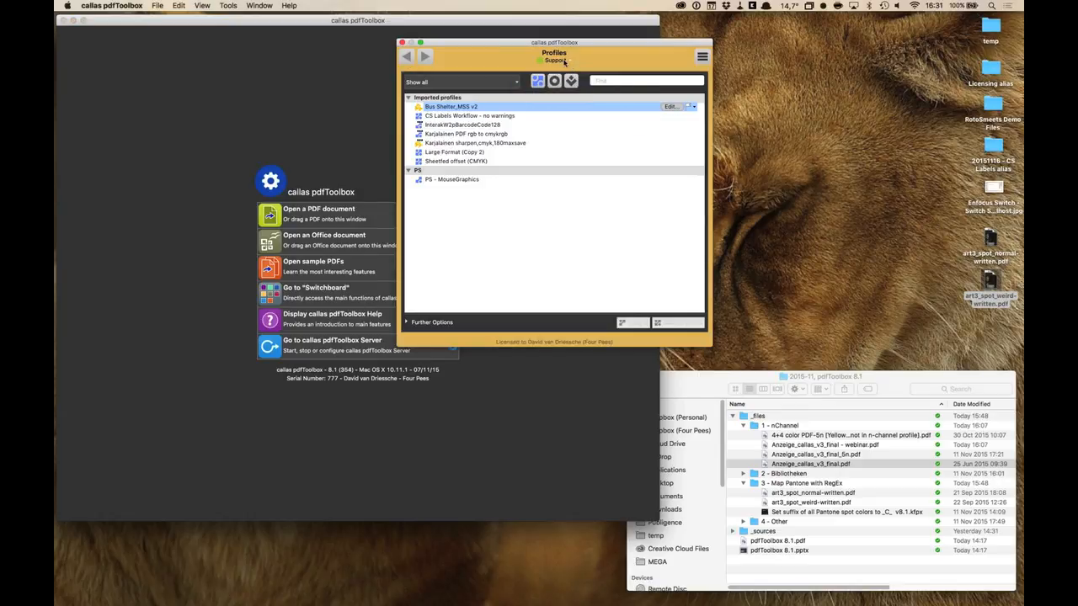
pyautogui.click(560, 60)
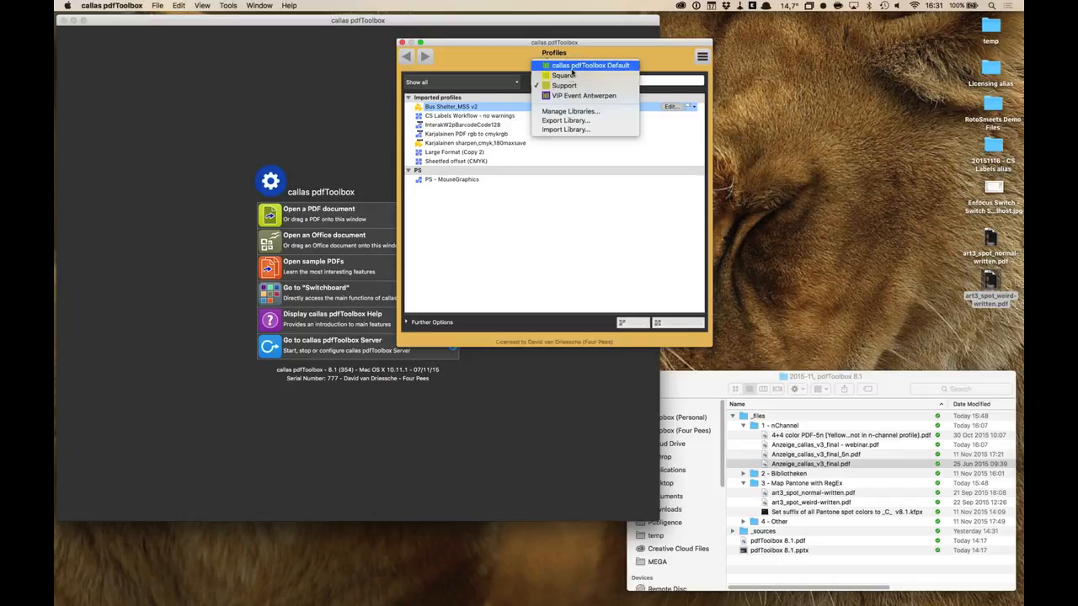
pyautogui.click(570, 67)
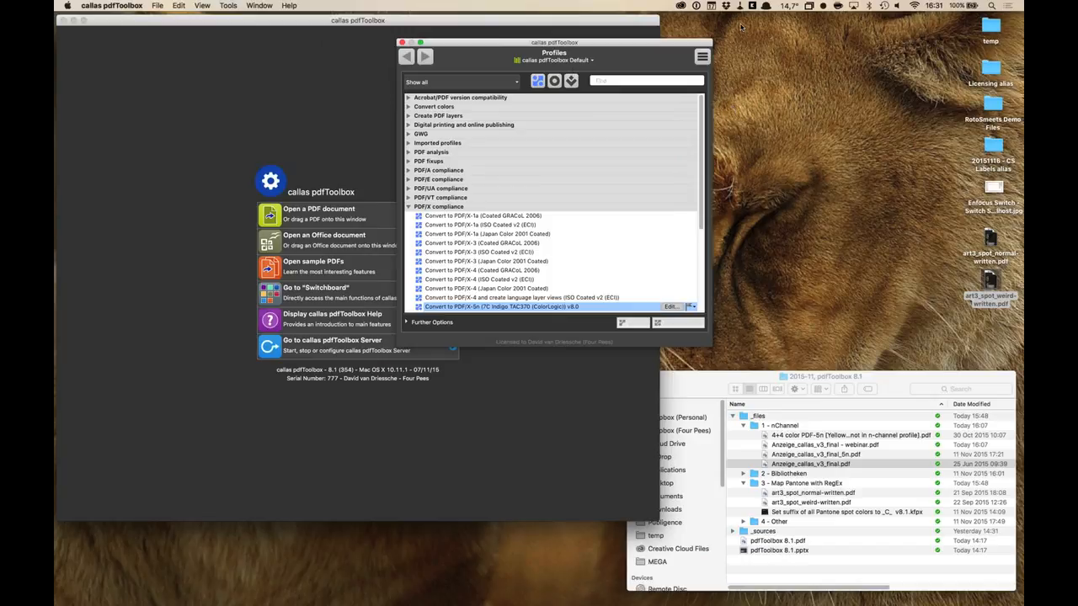
# - Examine the export dialog for the callas pdfToolbox Default library without saving a file
pyautogui.click(581, 64)
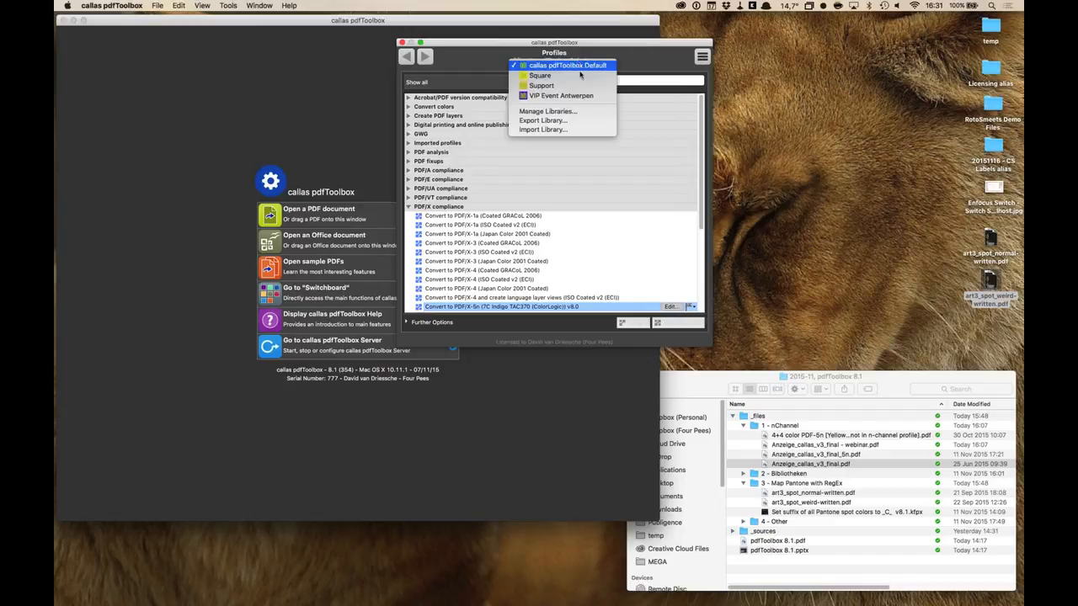
pyautogui.click(581, 123)
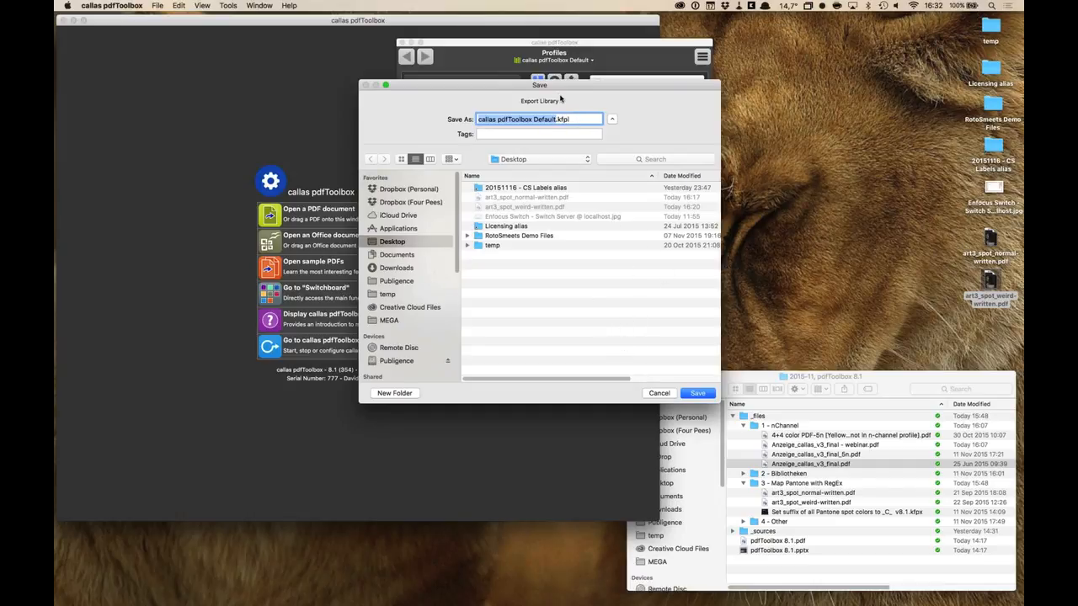
pyautogui.click(665, 393)
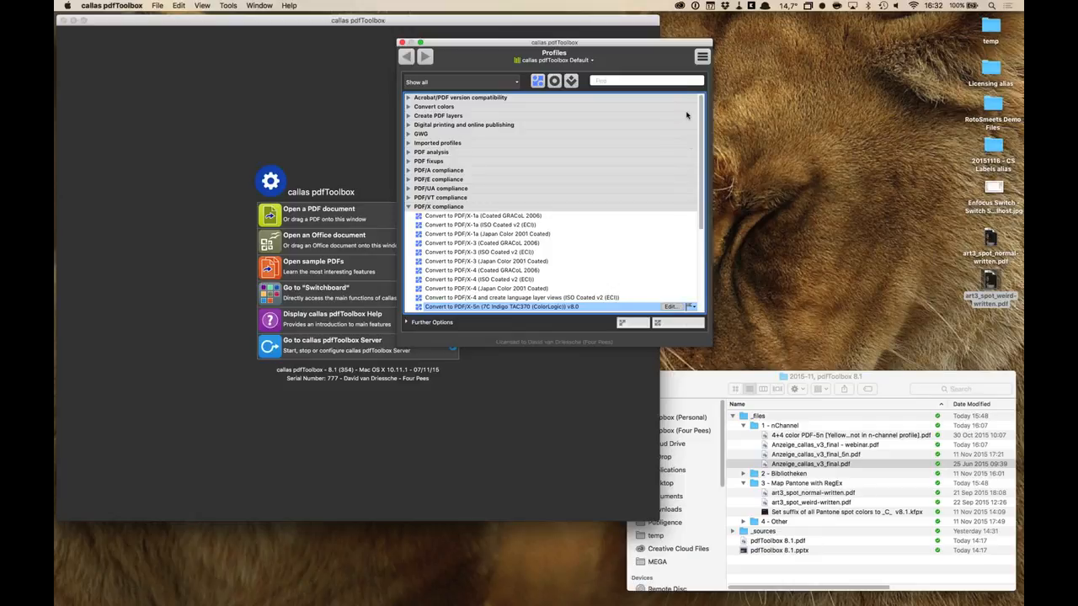
# - Open Manage Libraries and examine the callas pdfToolbox Default fixups alongside those of VIP Event Antwerpen
pyautogui.click(585, 60)
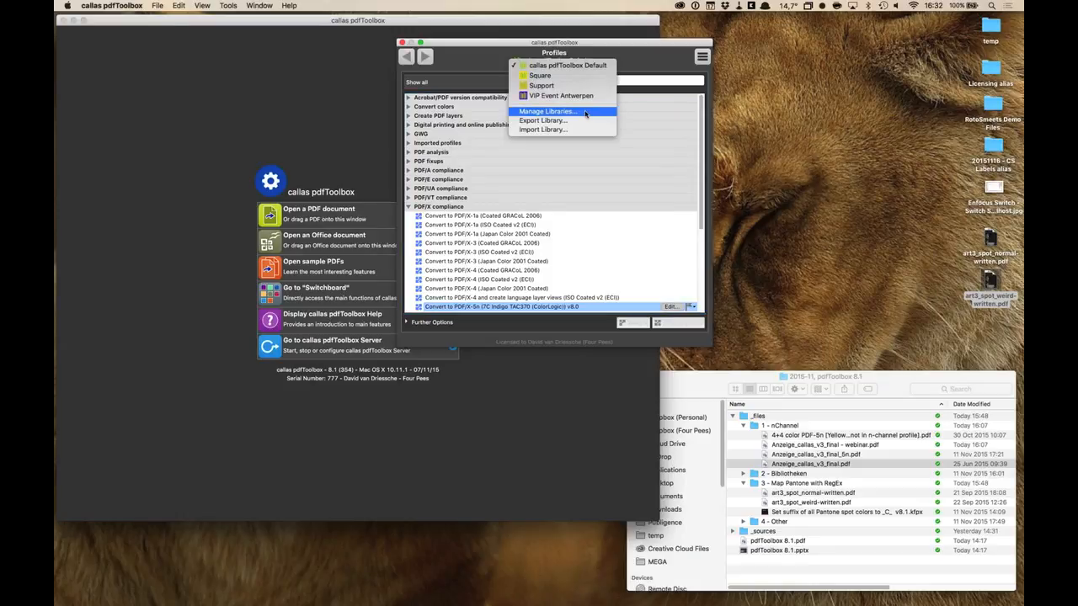
pyautogui.click(599, 114)
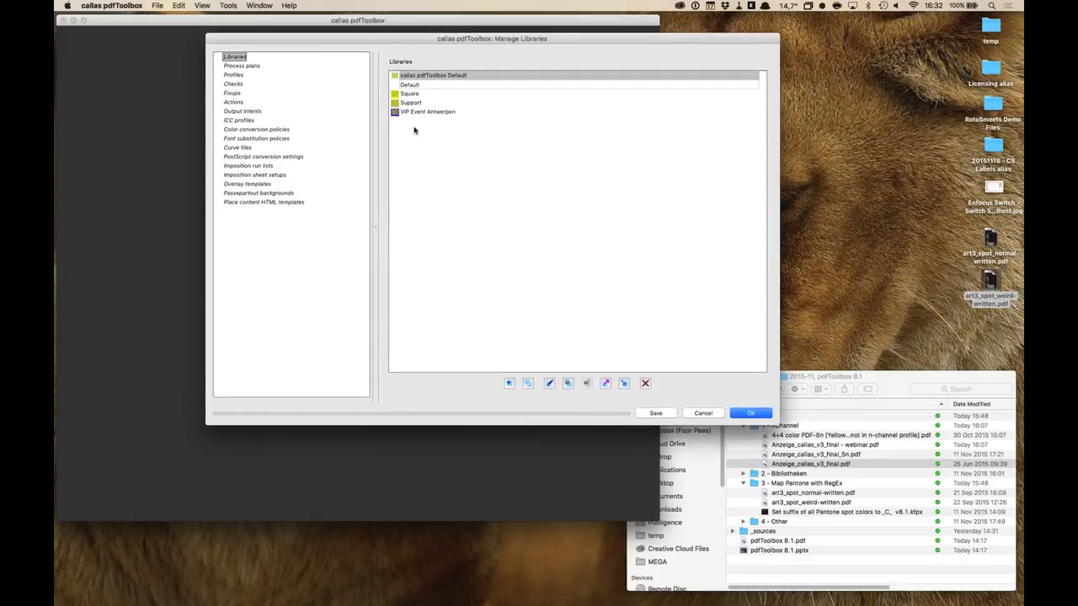
pyautogui.click(232, 93)
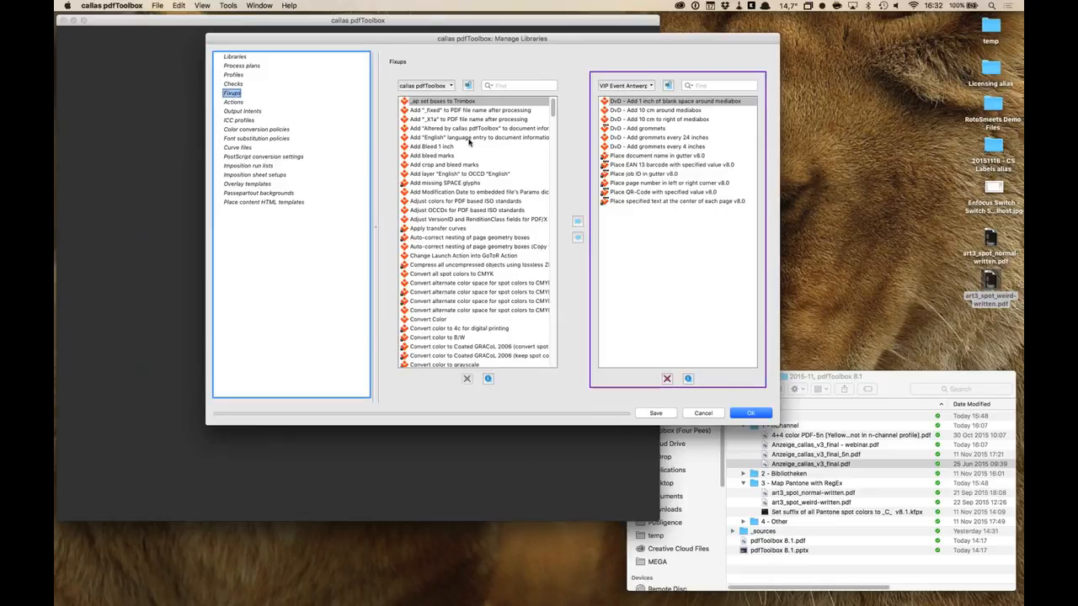
pyautogui.click(450, 87)
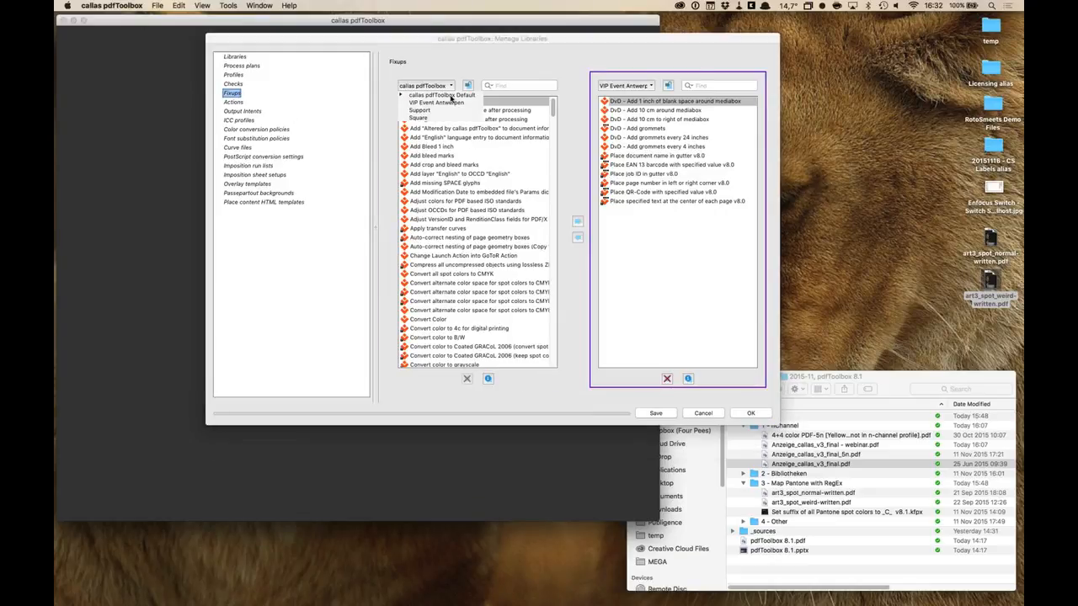
pyautogui.click(455, 95)
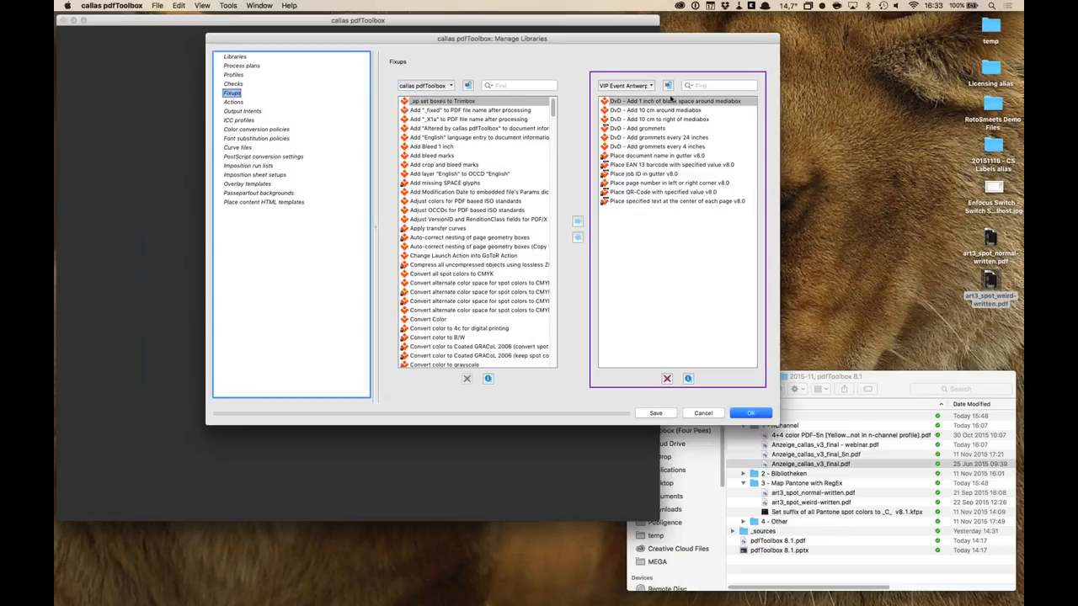
pyautogui.click(649, 86)
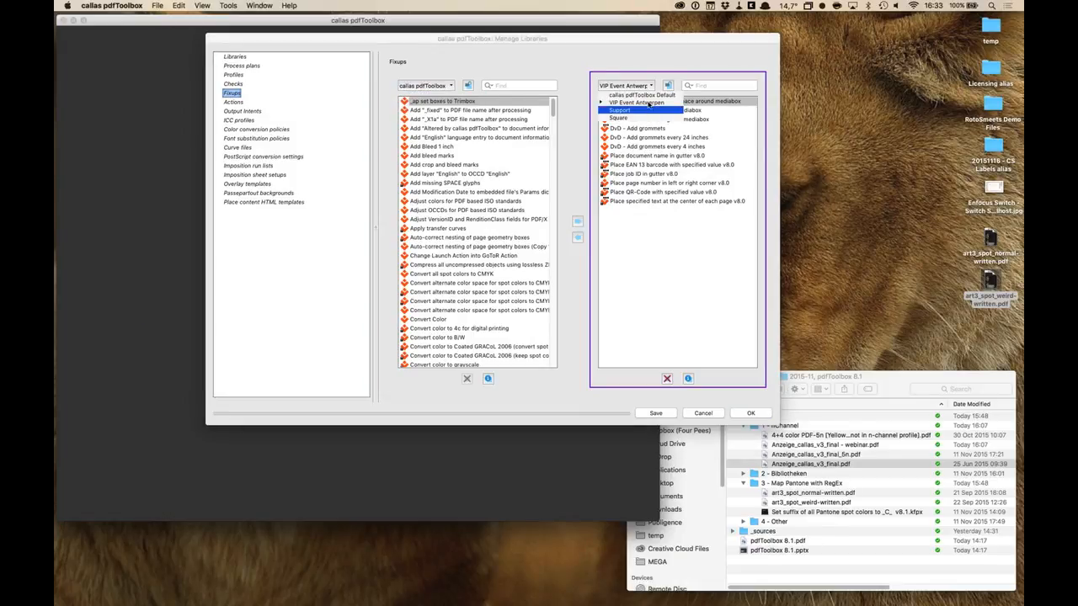
pyautogui.click(648, 103)
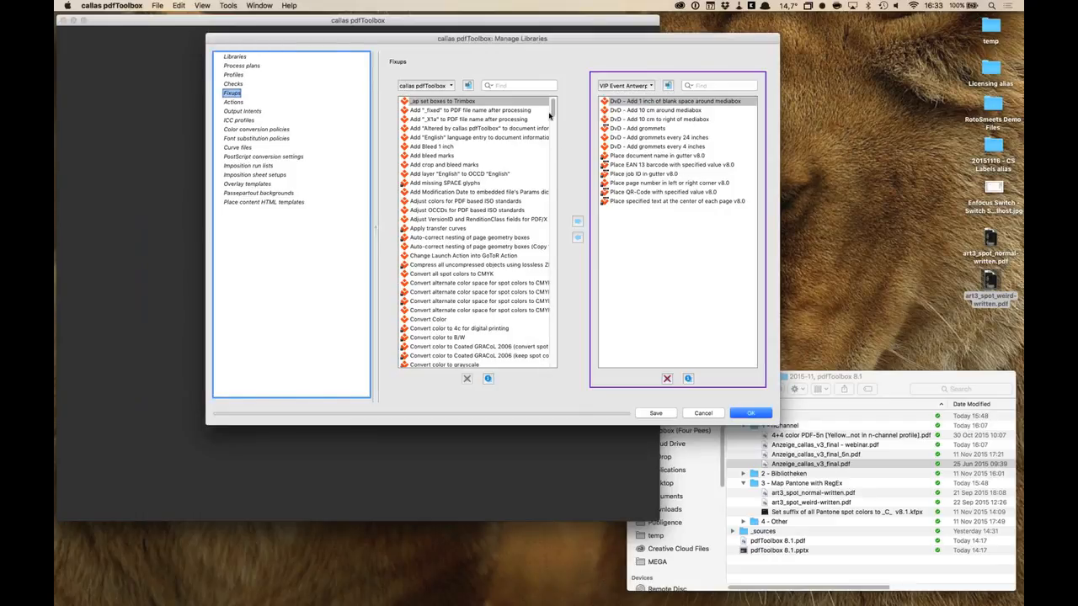
# - Filter the default library's fixups by v8.1 and copy "Set suffix of all Pantone spot colors to "C" v8.1" into VIP Event Antwerpen
pyautogui.click(529, 85)
pyautogui.write('v')
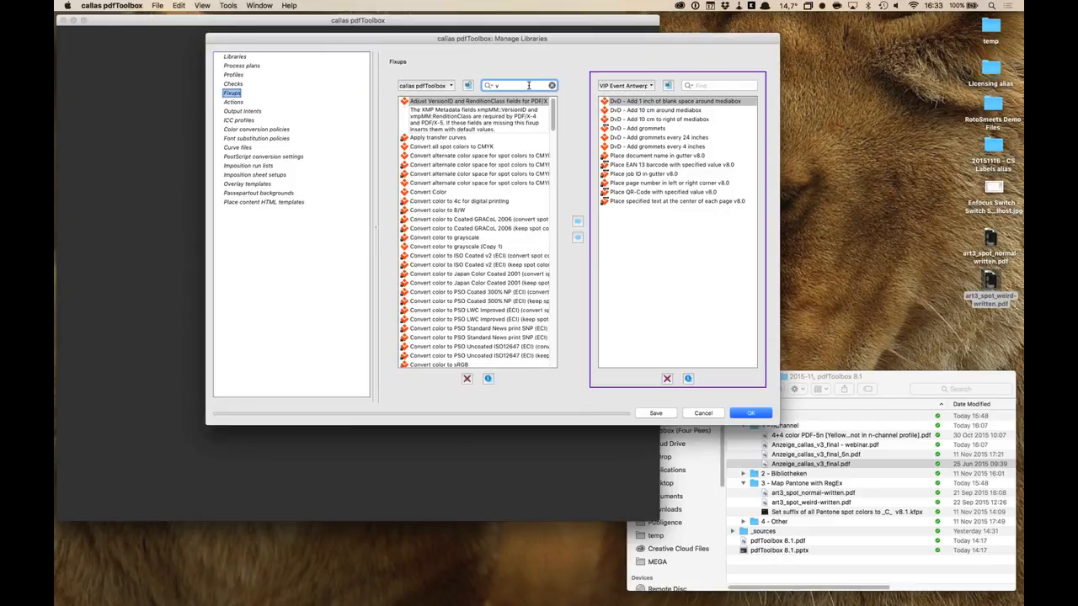
pyautogui.write('8')
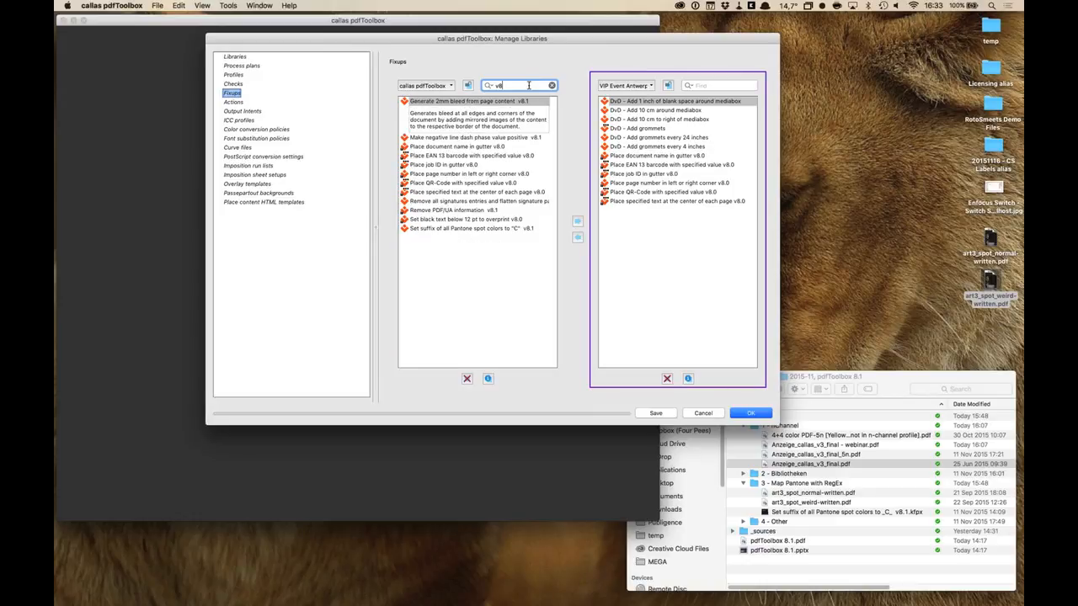
pyautogui.write('.1')
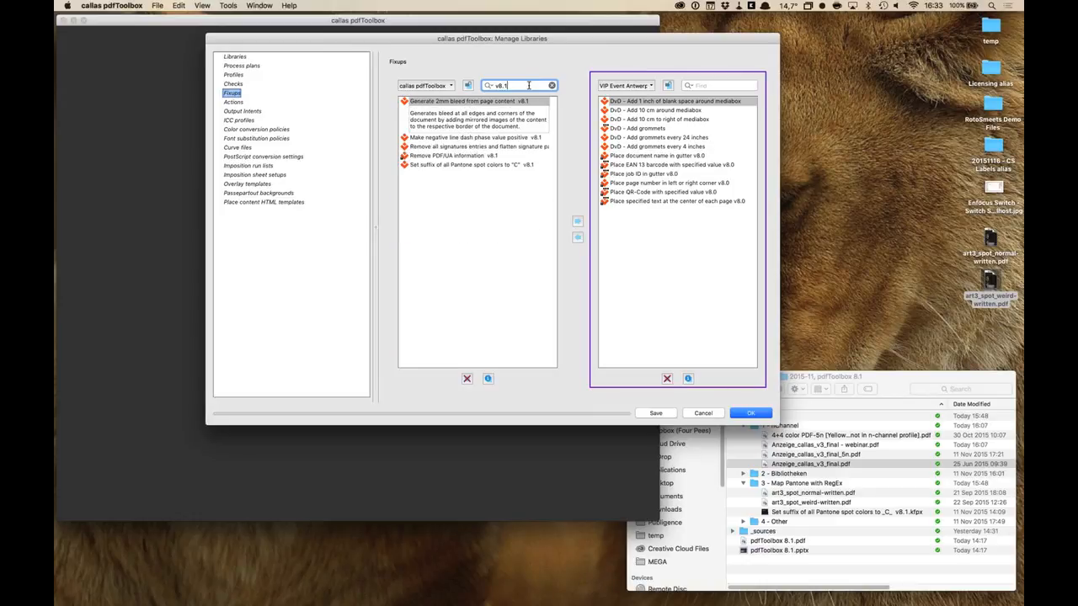
pyautogui.click(462, 165)
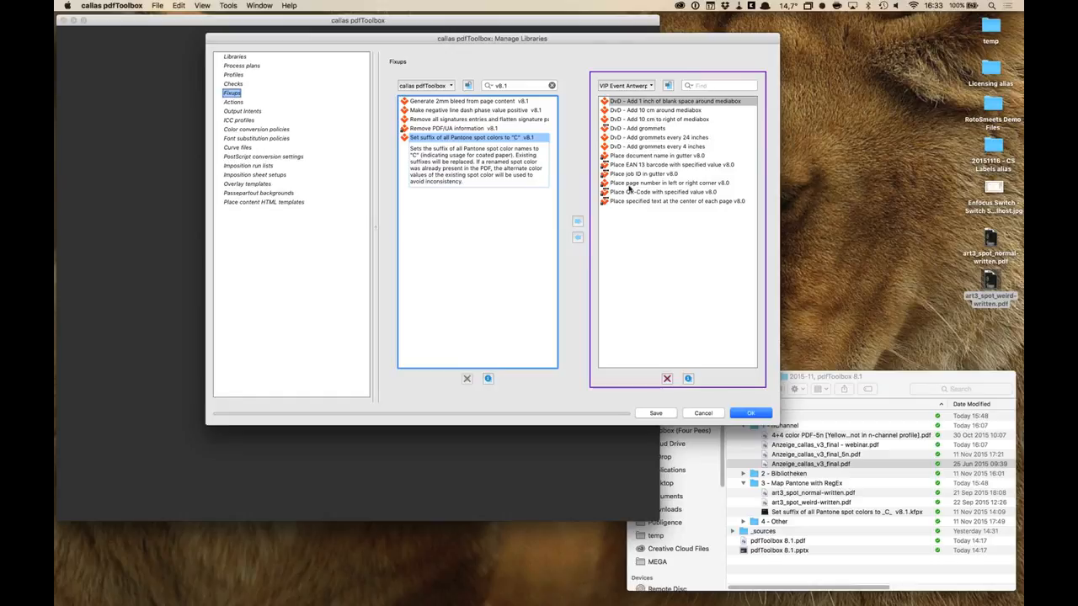
pyautogui.click(580, 223)
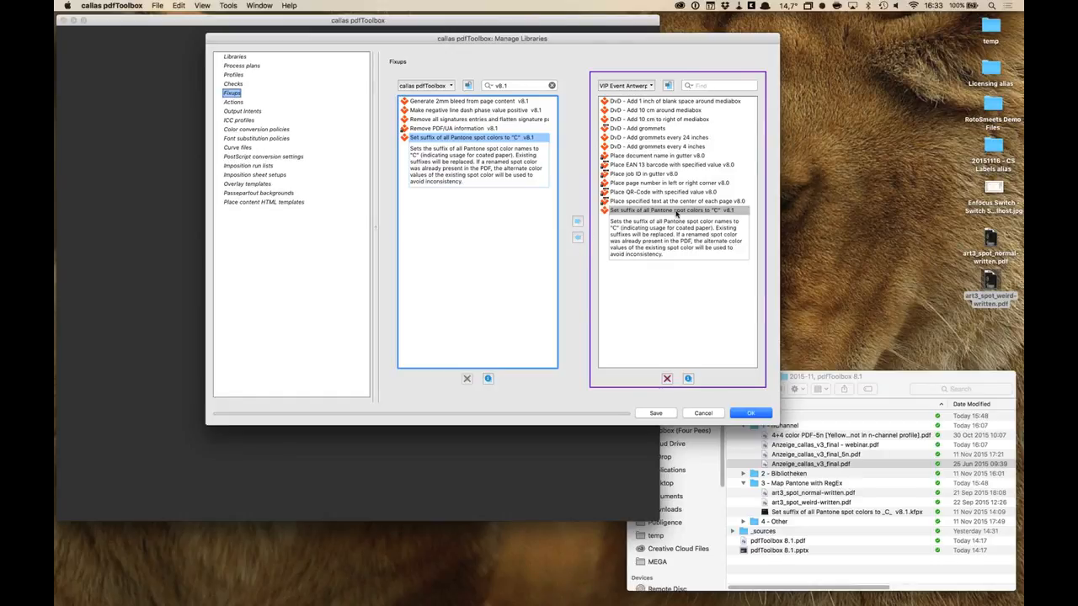
pyautogui.click(654, 264)
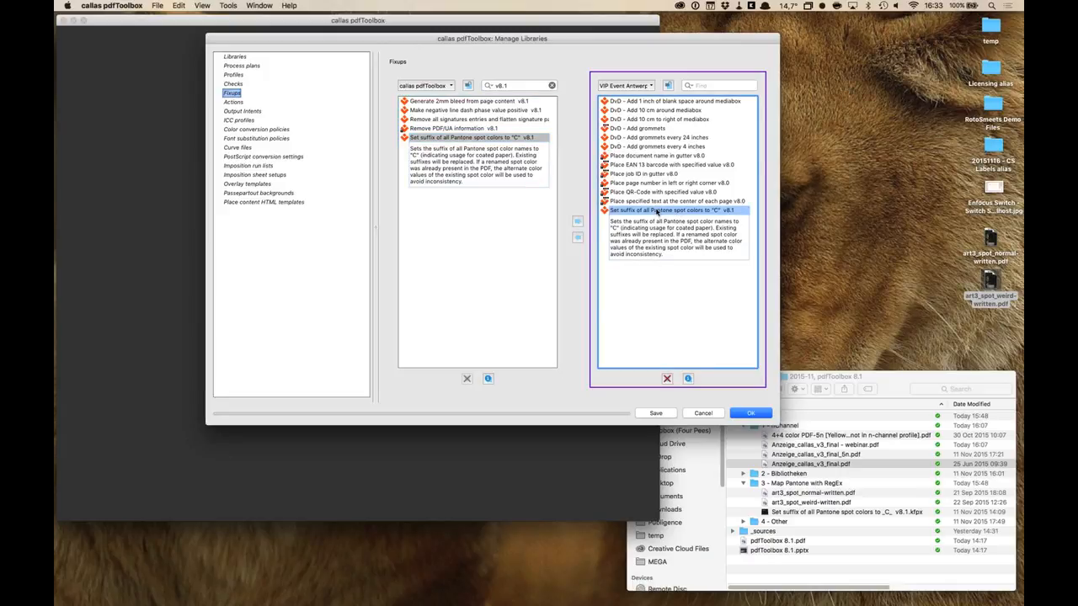
# - Examine the Profiles and Place content HTML templates categories in both libraries, and return to Fixups
pyautogui.click(234, 75)
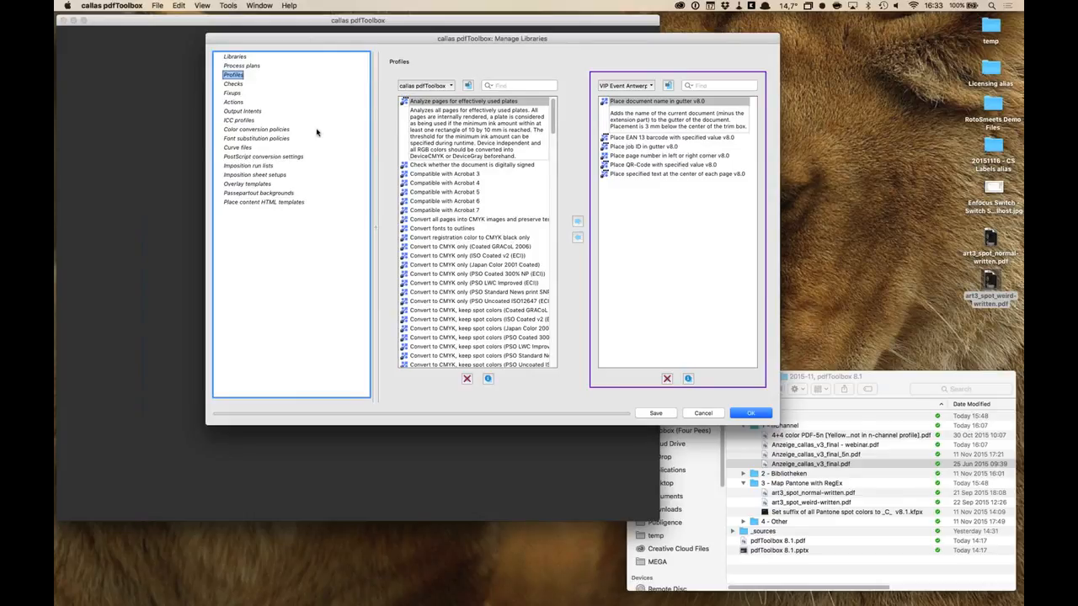
pyautogui.click(265, 204)
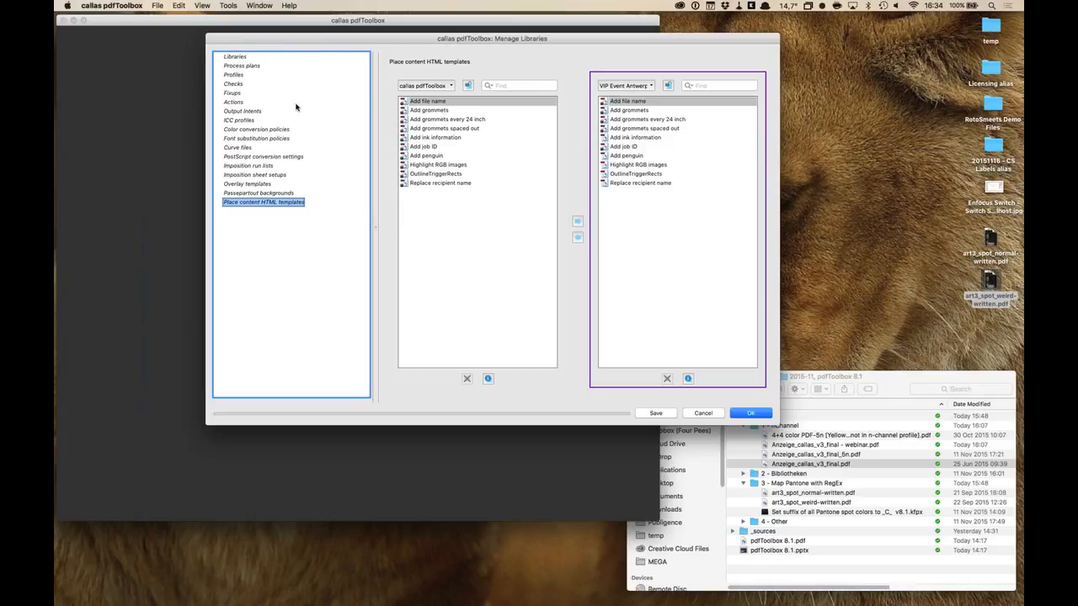
pyautogui.click(238, 94)
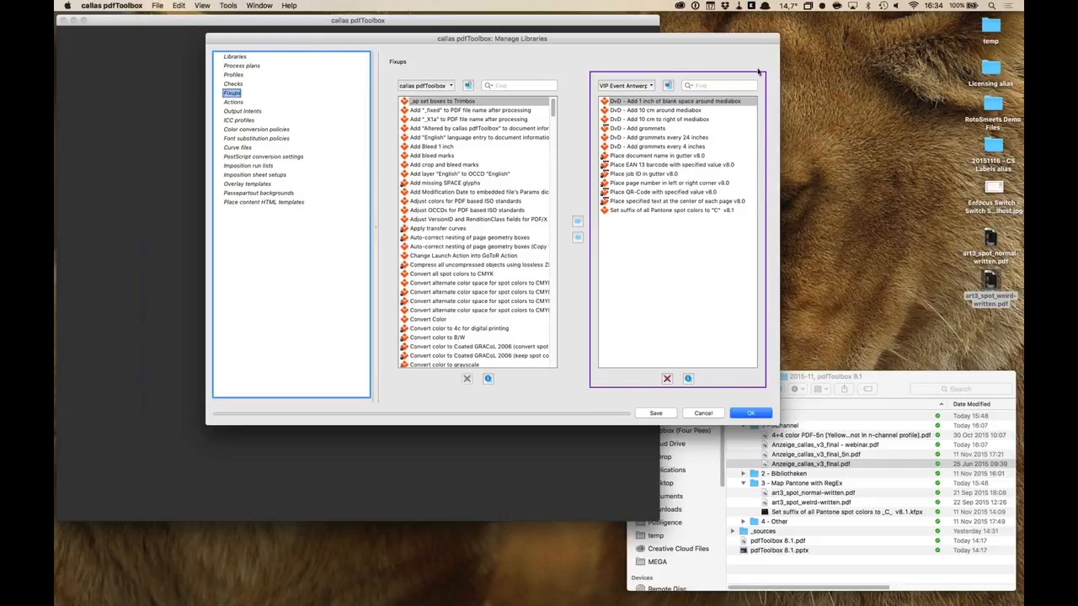
# - Compare the fixups of the Support and Square libraries with the default ones, ending on VIP Event Antwerpen
pyautogui.click(613, 88)
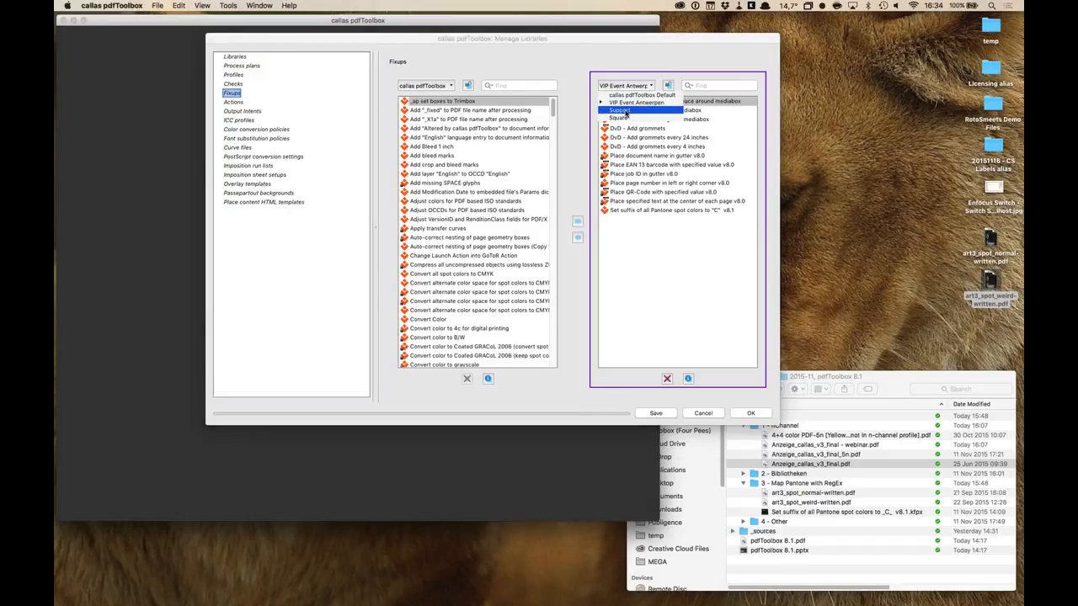
pyautogui.click(625, 111)
pyautogui.click(626, 87)
pyautogui.click(626, 118)
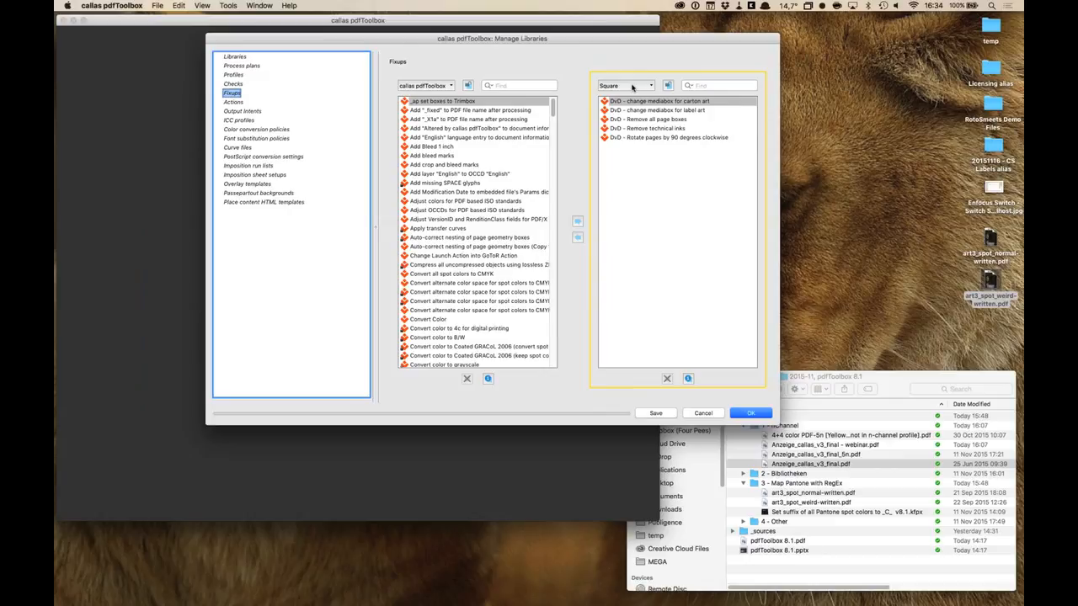
pyautogui.click(632, 87)
pyautogui.click(627, 102)
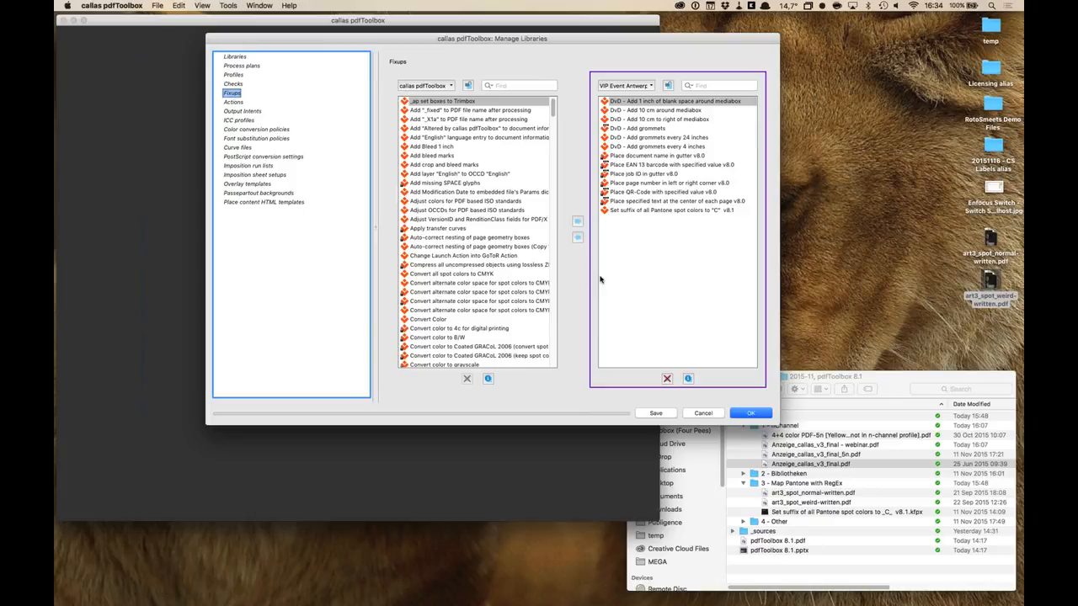
# - Leave Manage Libraries discarding all changes, and switch the active library to Support to view its profiles
pyautogui.click(705, 414)
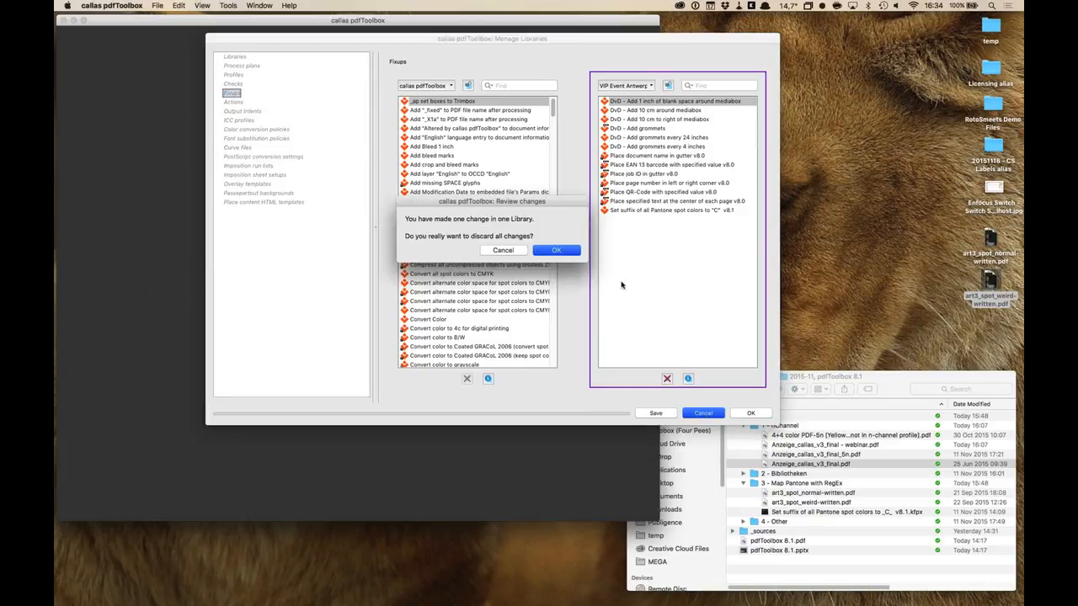
pyautogui.press('Return')
pyautogui.click(589, 61)
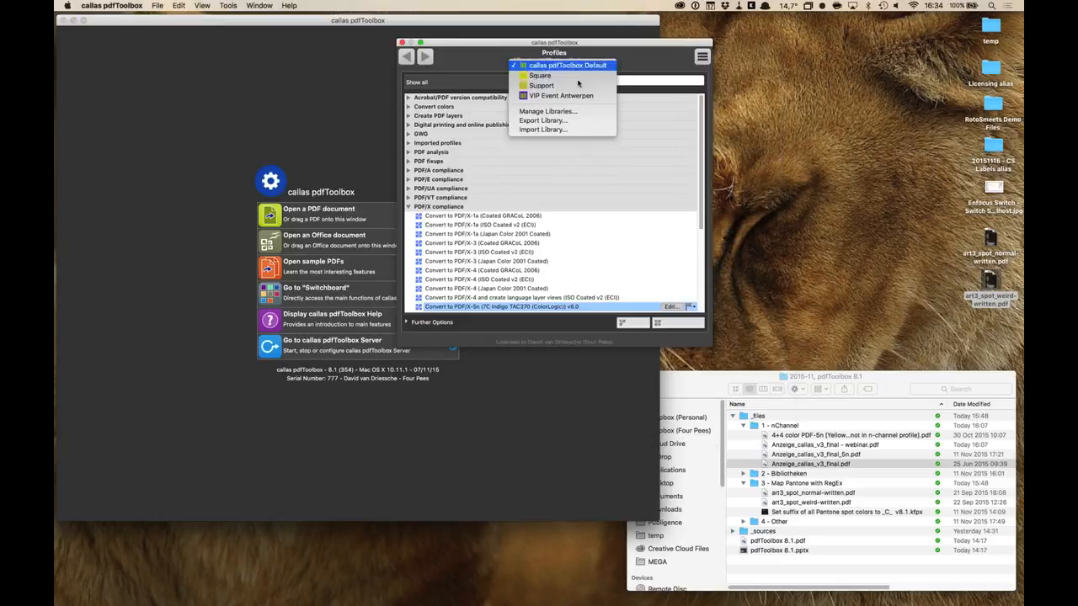
pyautogui.click(573, 86)
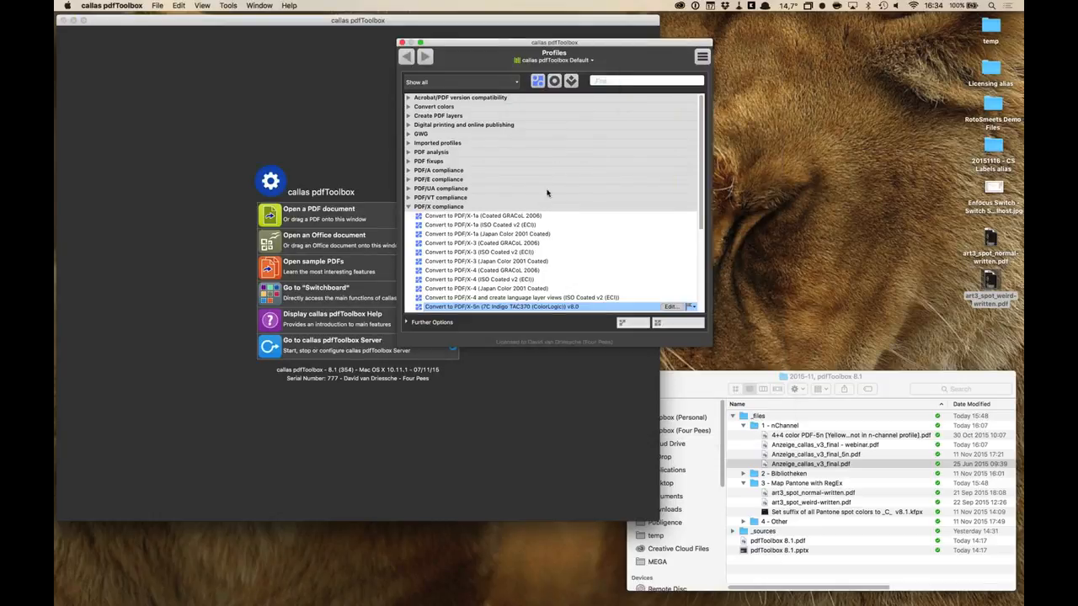
pyautogui.click(469, 145)
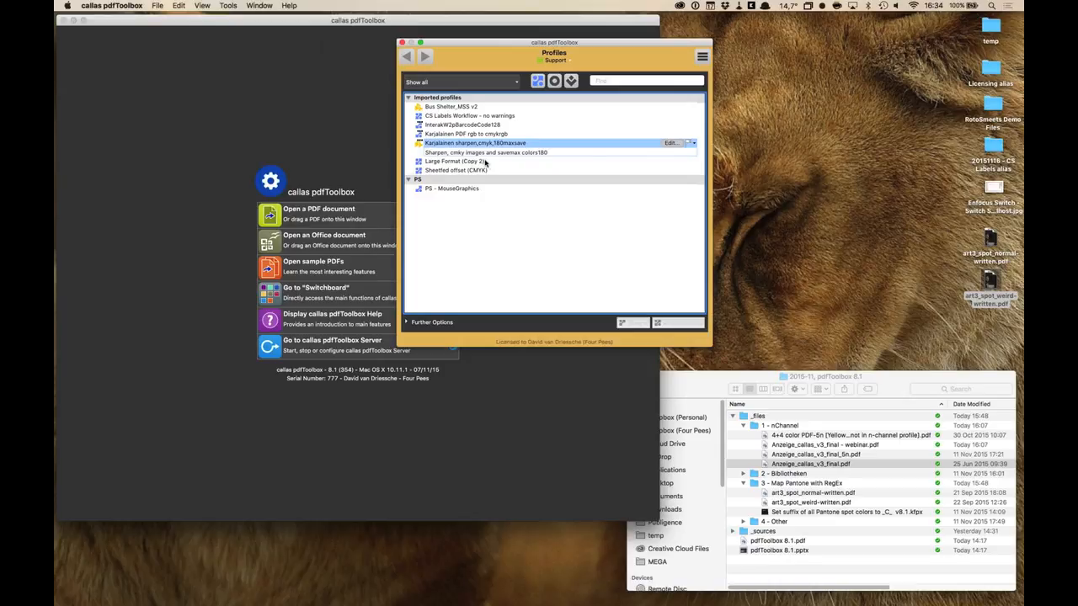
pyautogui.click(484, 161)
# - Switch the active library to VIP Event Antwerpen and examine its profiles and fixups, including "Place document name in gutter v8.0"
pyautogui.click(562, 62)
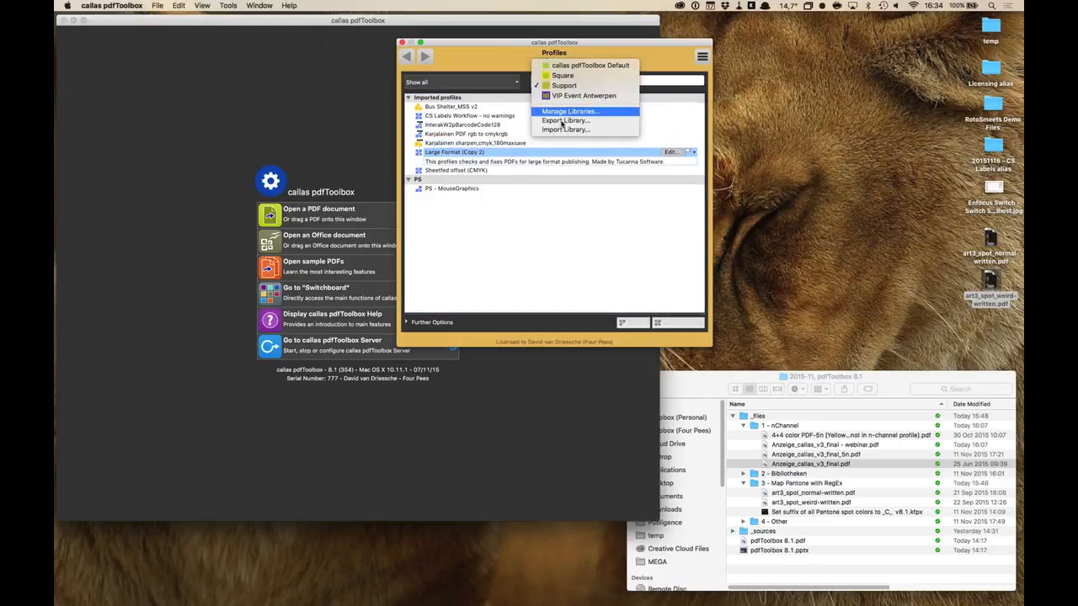
pyautogui.click(493, 163)
pyautogui.click(554, 80)
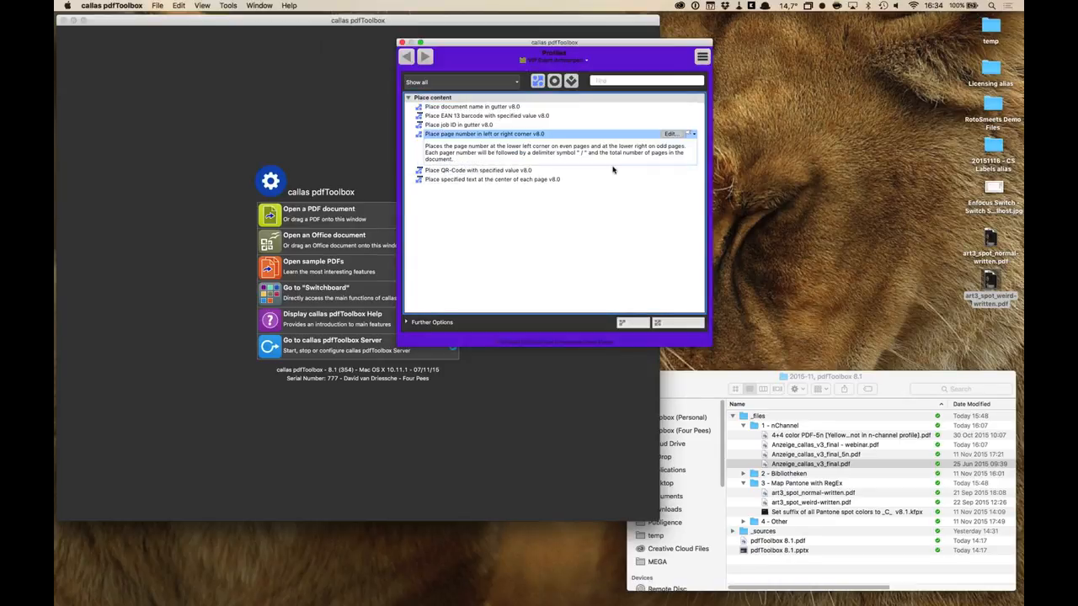
pyautogui.click(570, 81)
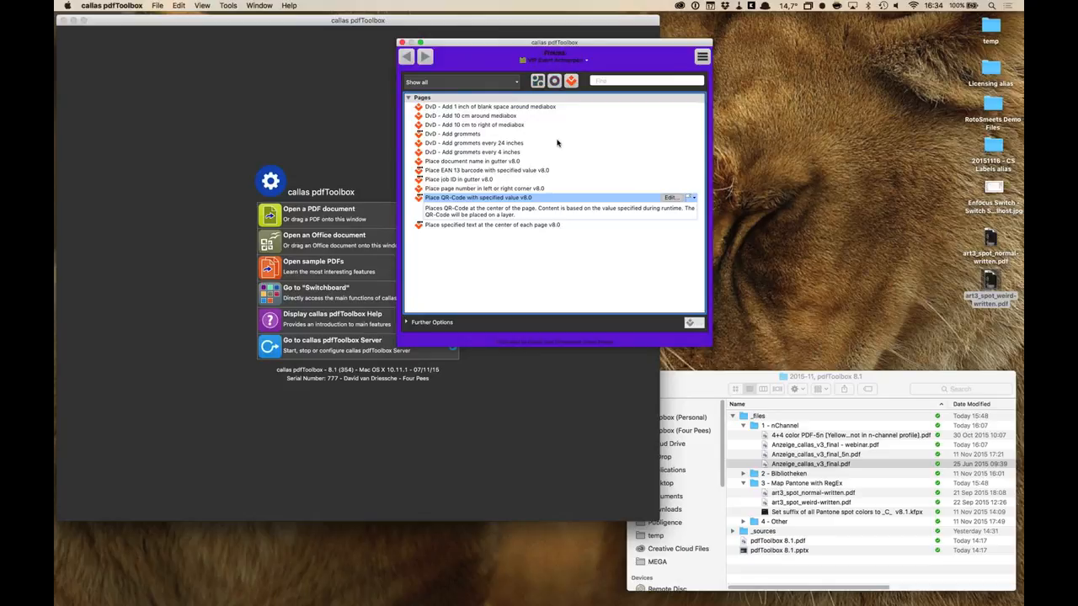
pyautogui.click(494, 162)
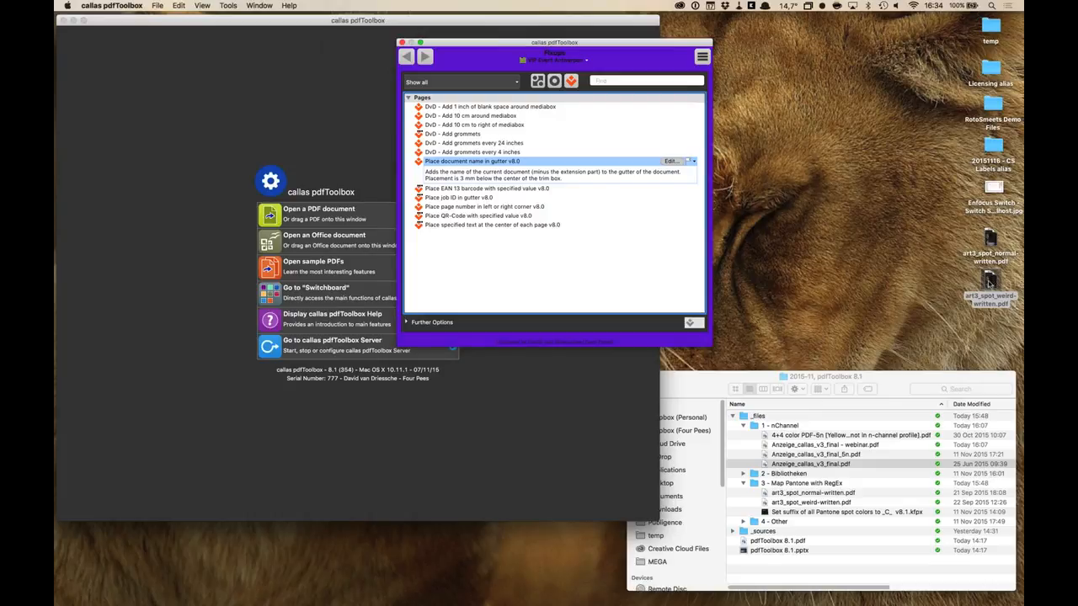
pyautogui.moveTo(991, 278); pyautogui.dragTo(217, 106)
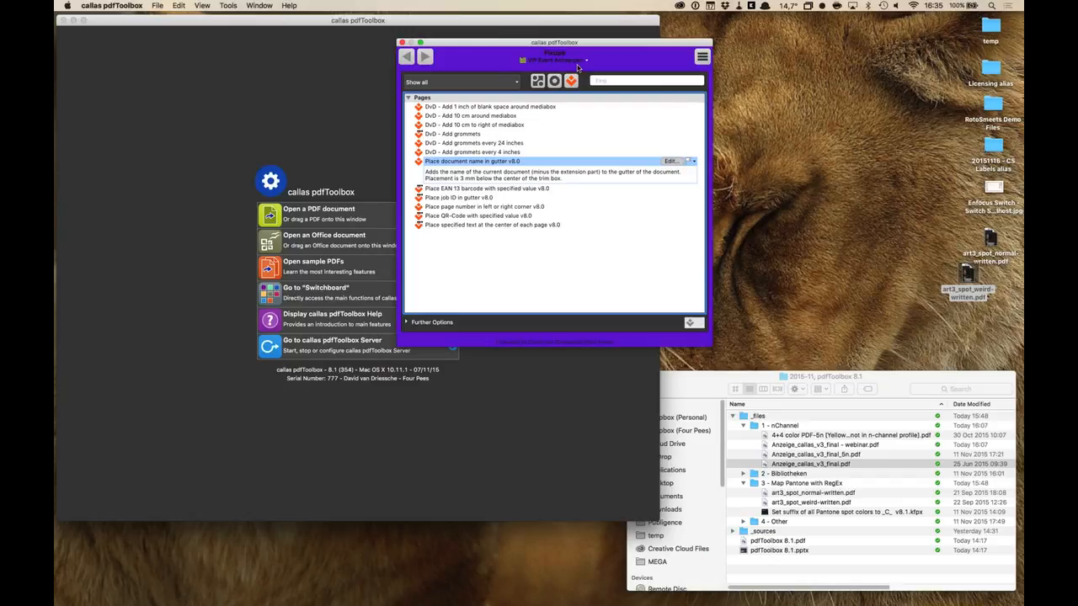
# - Switch the active library to Support and place the Switchboard window beside the Fixups window
pyautogui.click(569, 59)
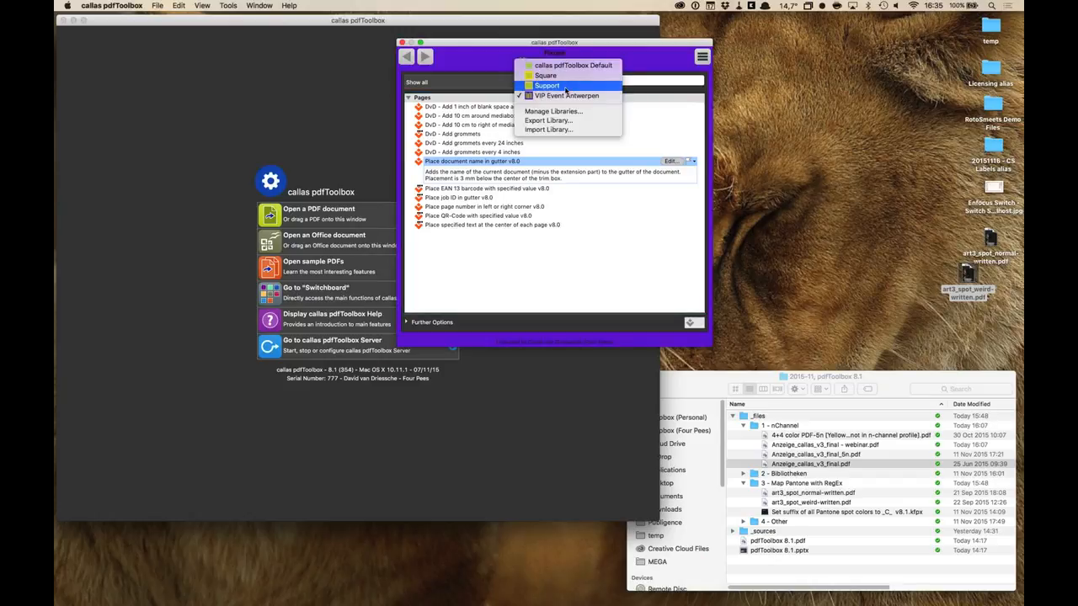
pyautogui.click(565, 87)
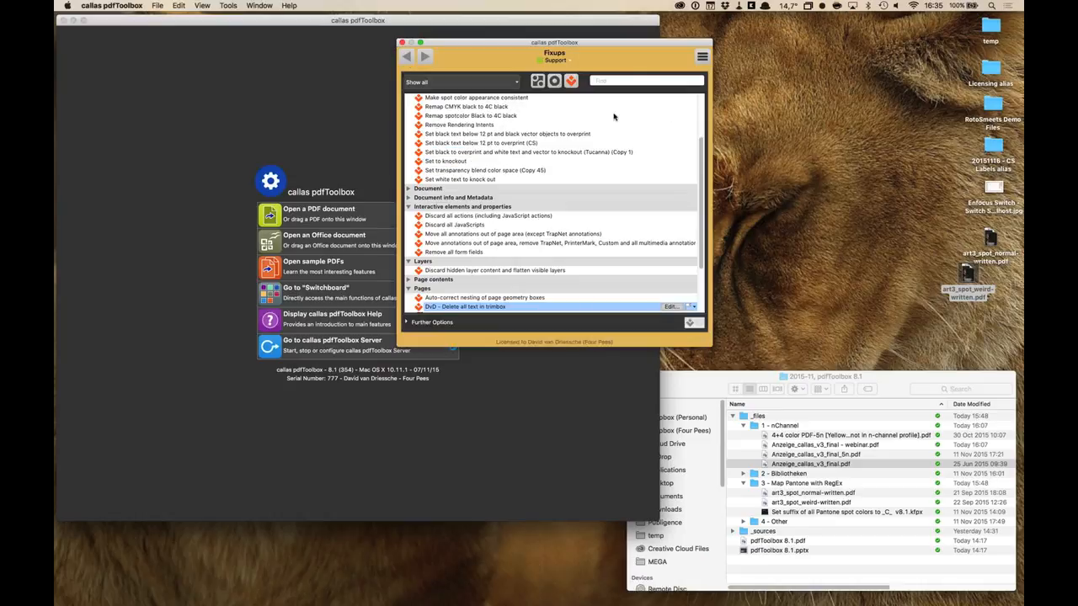
pyautogui.click(259, 5)
pyautogui.click(252, 19)
pyautogui.moveTo(764, 65); pyautogui.dragTo(781, 40)
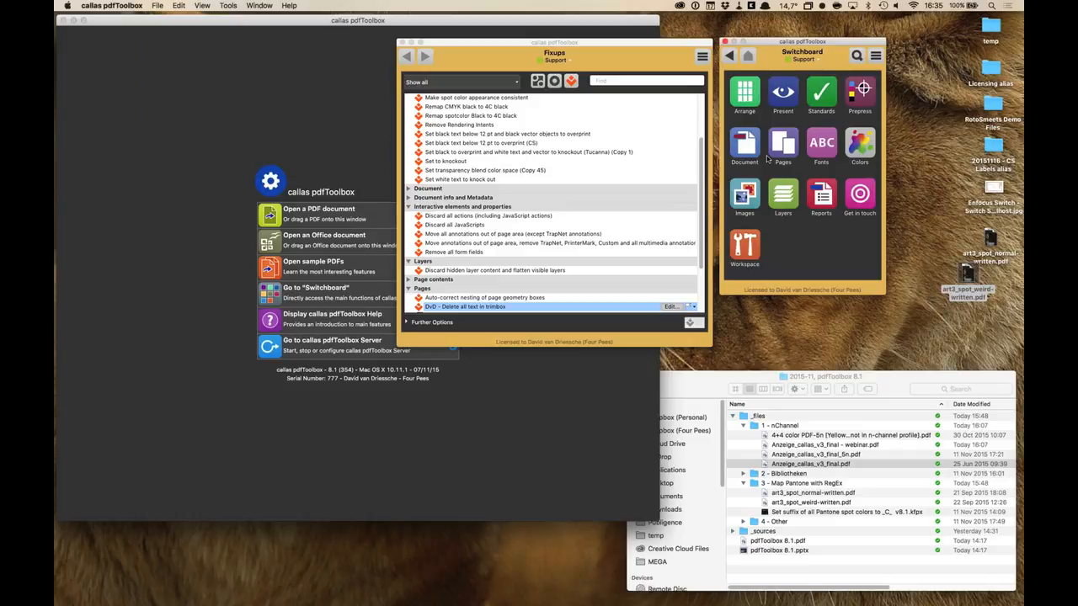
# - Switch the active library back to callas pdfToolbox Default for the Fixups and Switchboard windows
pyautogui.click(747, 264)
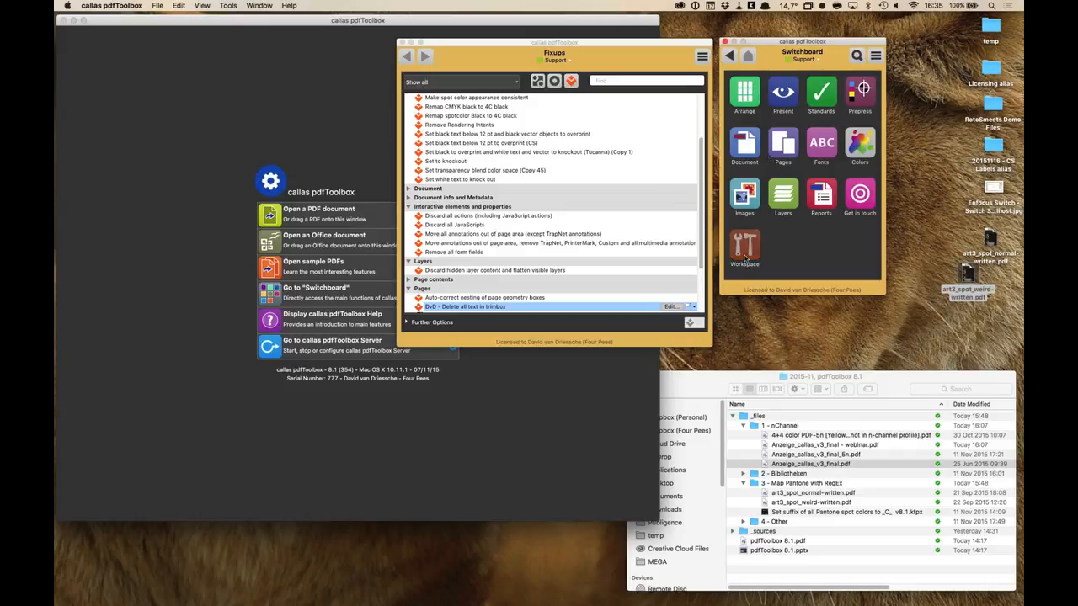
pyautogui.click(729, 56)
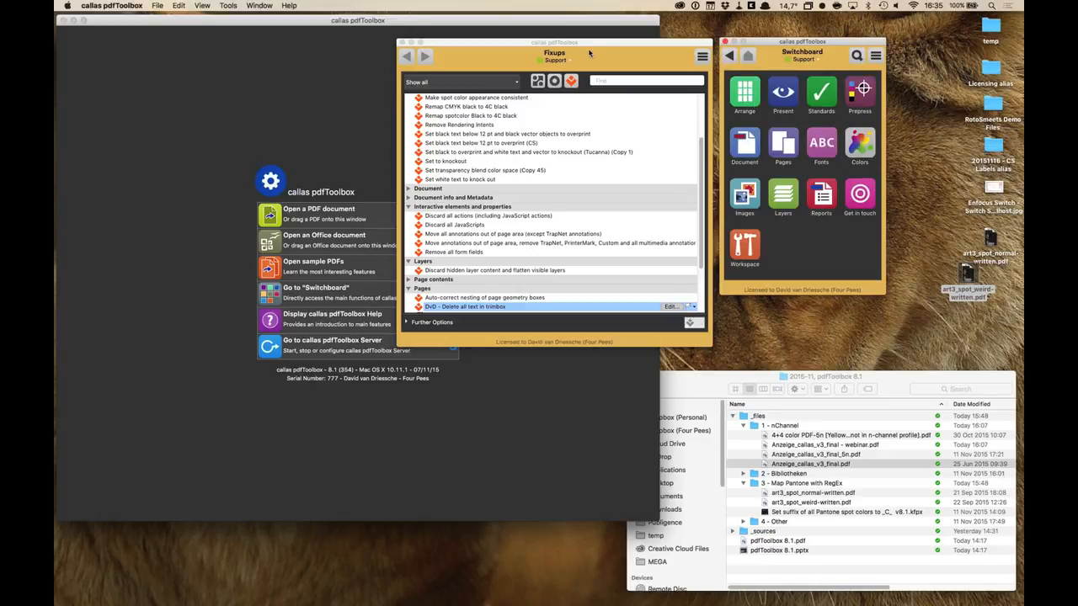
pyautogui.click(570, 80)
pyautogui.click(572, 77)
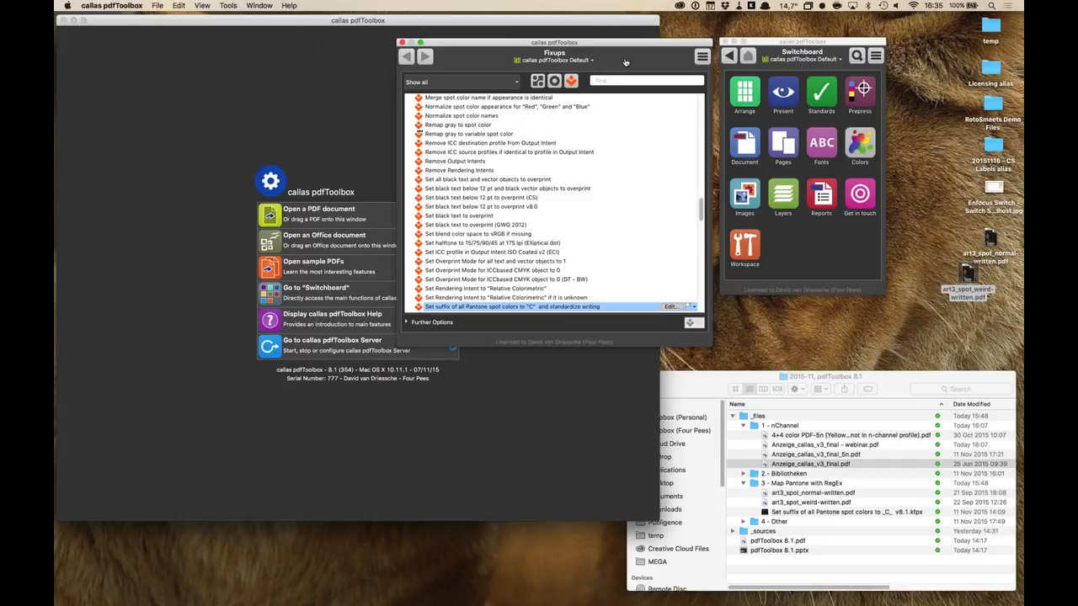
# - Switch to the PowerPoint presentation, show the closing "That's it folks!" slide, and return to pdfToolbox
pyautogui.press('super+Tab')
pyautogui.press('super+shift+Tab')
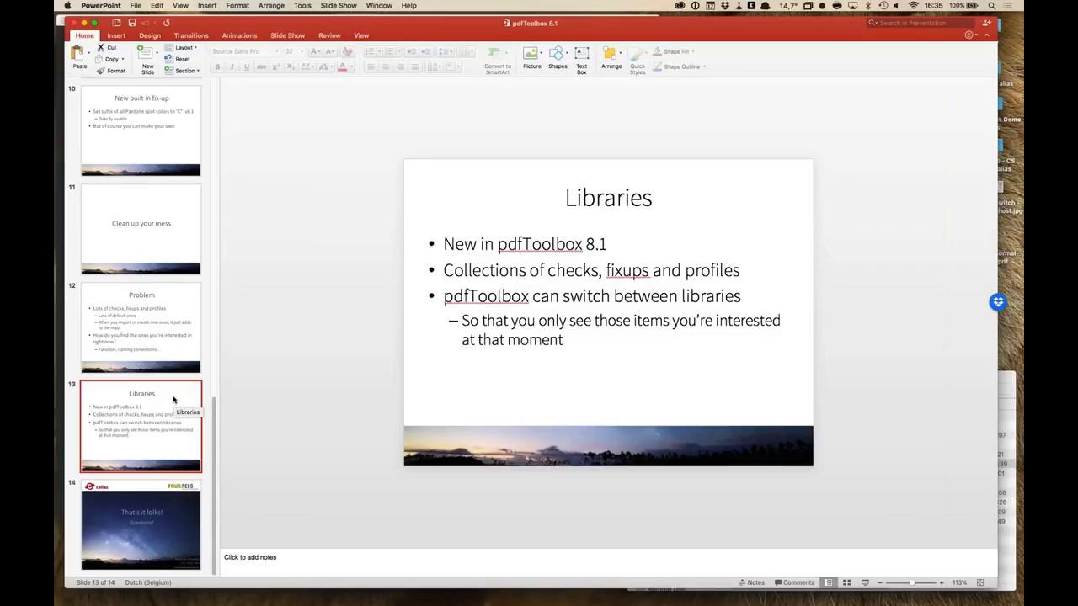
pyautogui.press('Down')
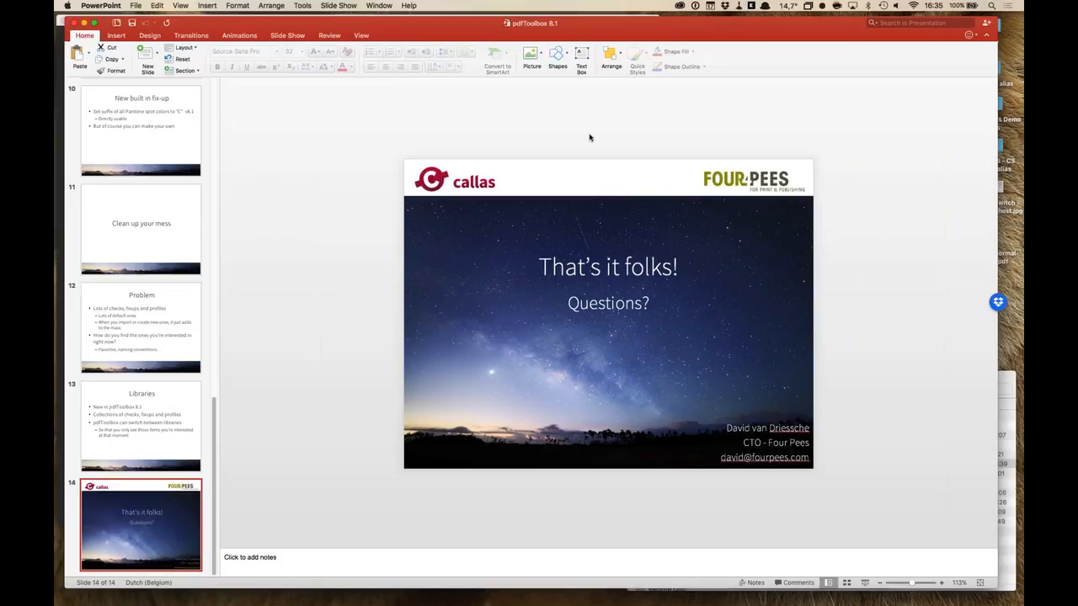
pyautogui.press('super+h')
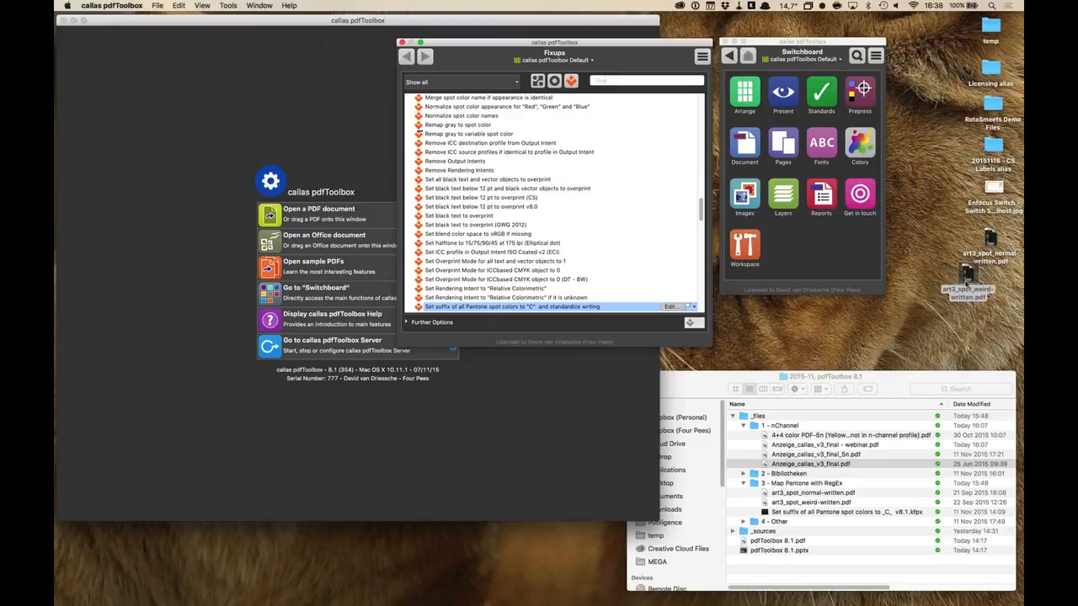
pyautogui.click(274, 87)
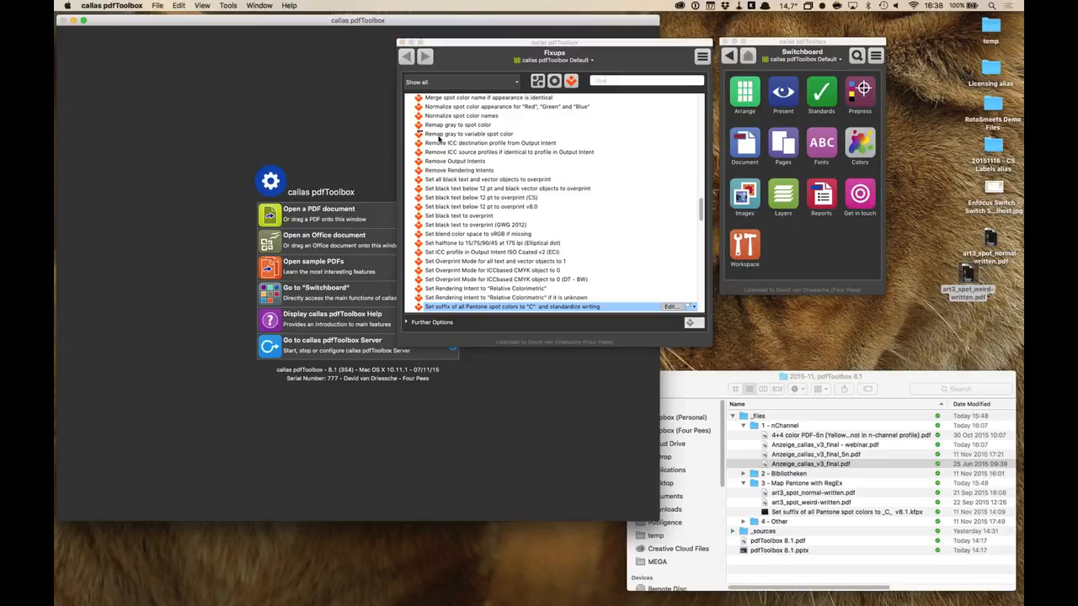